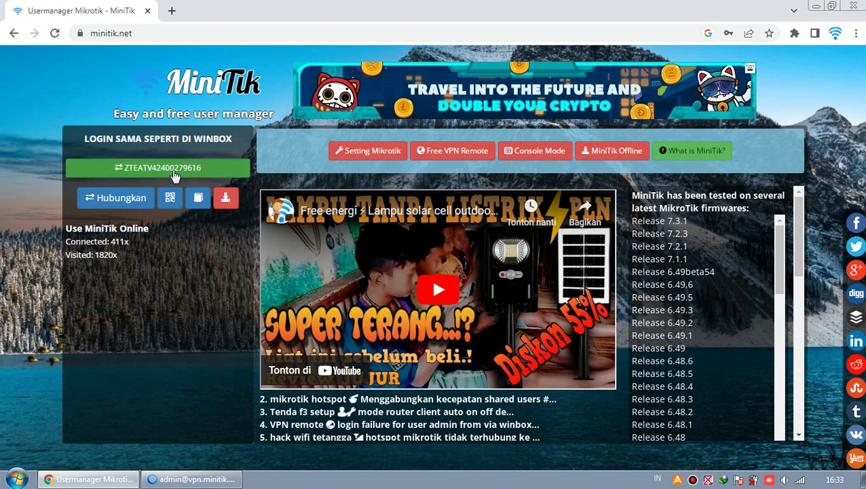
Log into the router's MiniTik session to reach the admin dashboard listing active users.
{"action": "left_click", "coordinate": [172, 169]}
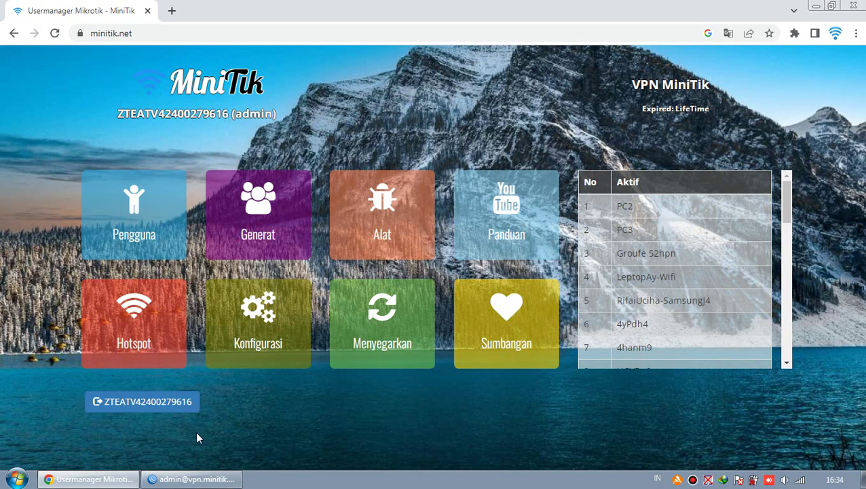
{"action": "left_click", "coordinate": [192, 479]}
In WinBox, review the Hotspot Active sessions and Users list, then close the Hotspot window.
{"action": "left_click", "coordinate": [41, 128]}
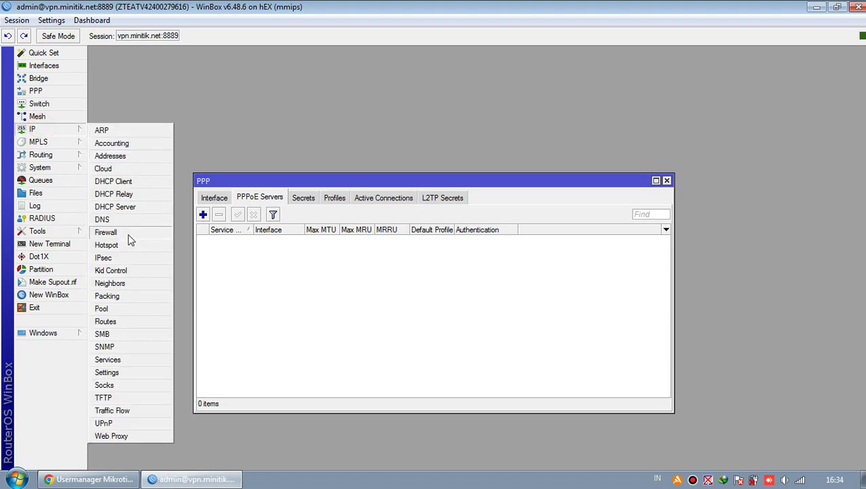
{"action": "left_click", "coordinate": [122, 245]}
{"action": "left_click", "coordinate": [209, 81]}
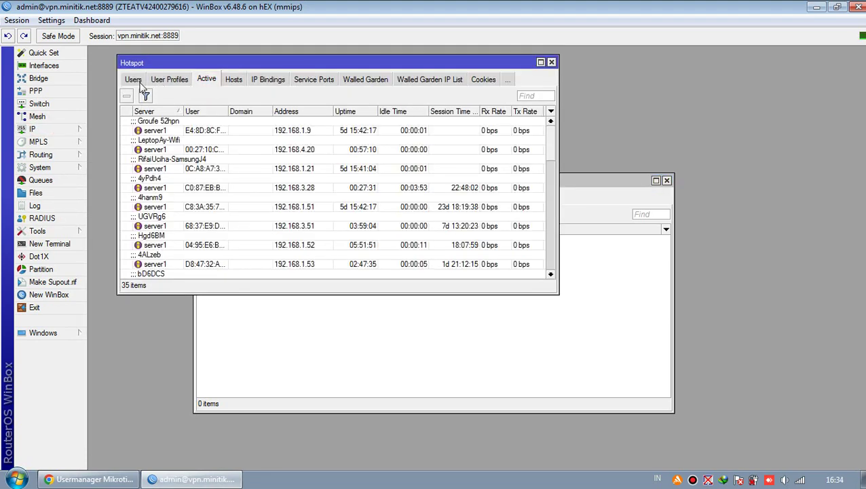
{"action": "left_click", "coordinate": [139, 81]}
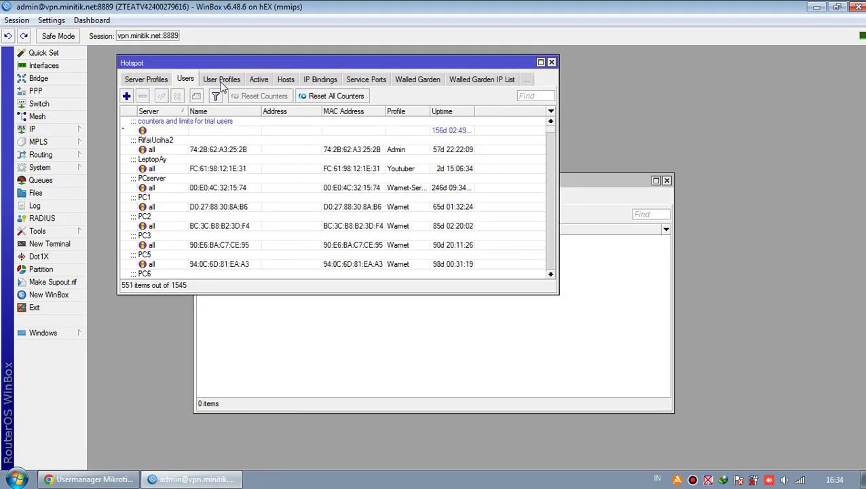
{"action": "left_click_drag", "start_coordinate": [551, 130], "coordinate": [566, 271]}
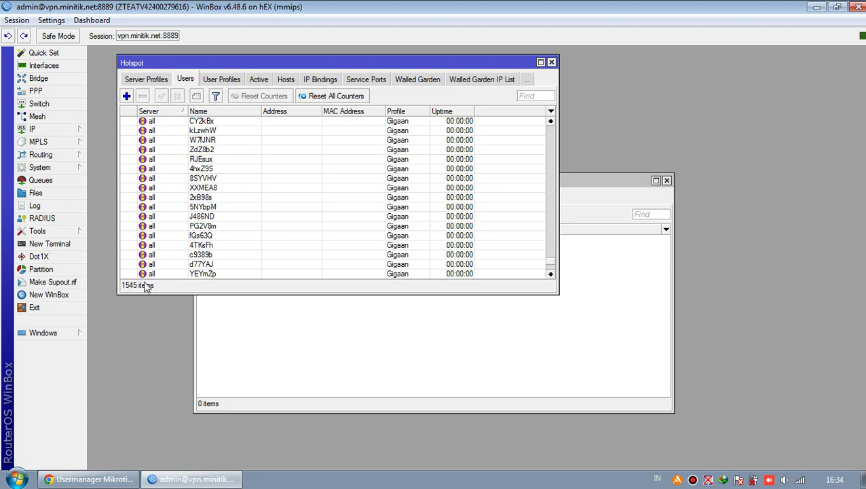
{"action": "left_click", "coordinate": [552, 61]}
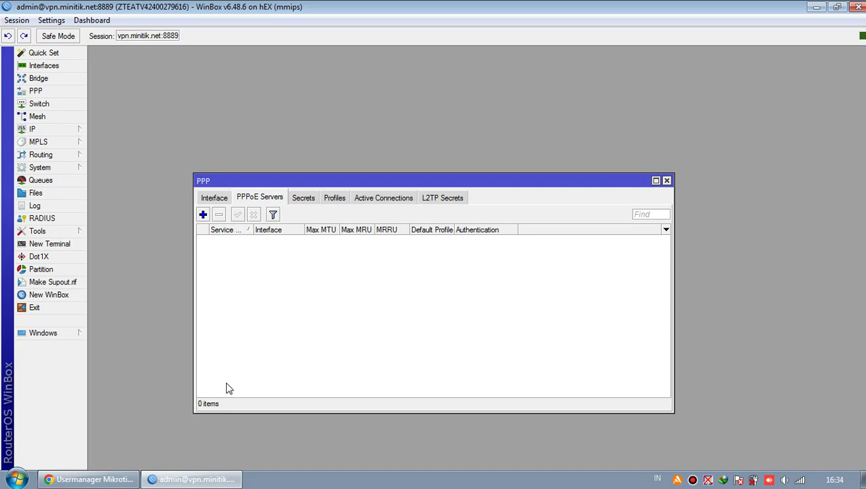
{"action": "left_click", "coordinate": [92, 479]}
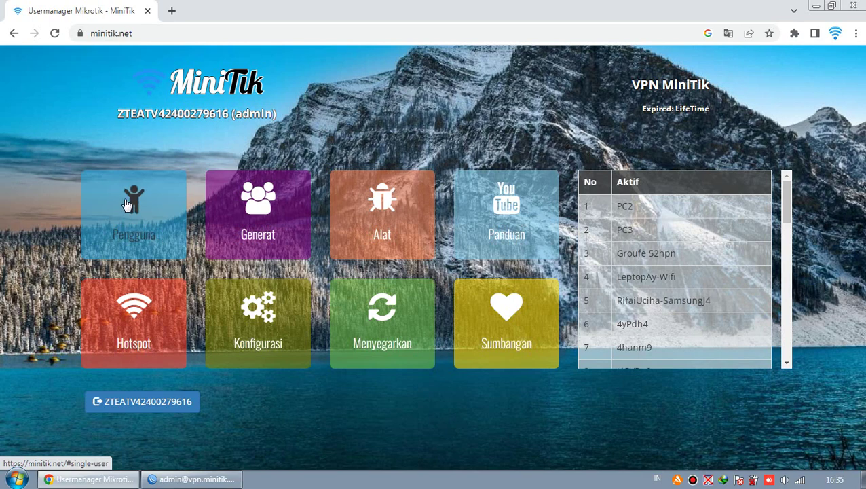
Open the PPPoE account form under Pengguna and fill the username from a saved suggestion.
{"action": "left_click", "coordinate": [125, 201]}
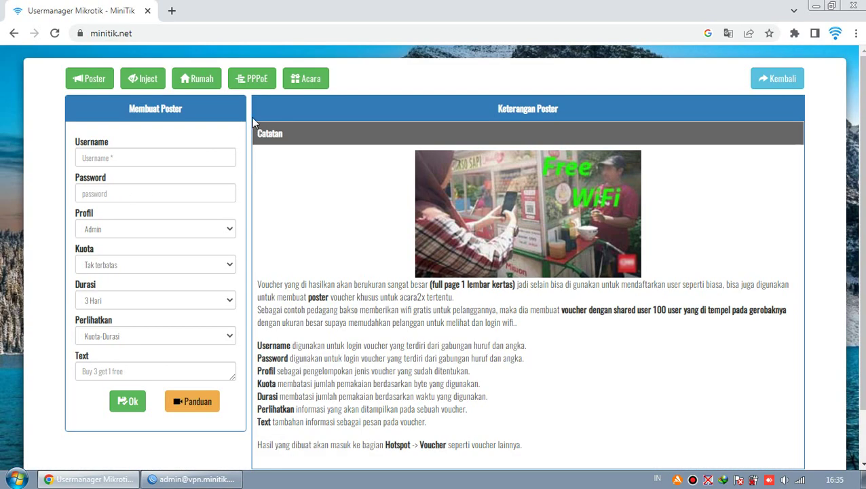
{"action": "left_click", "coordinate": [249, 82]}
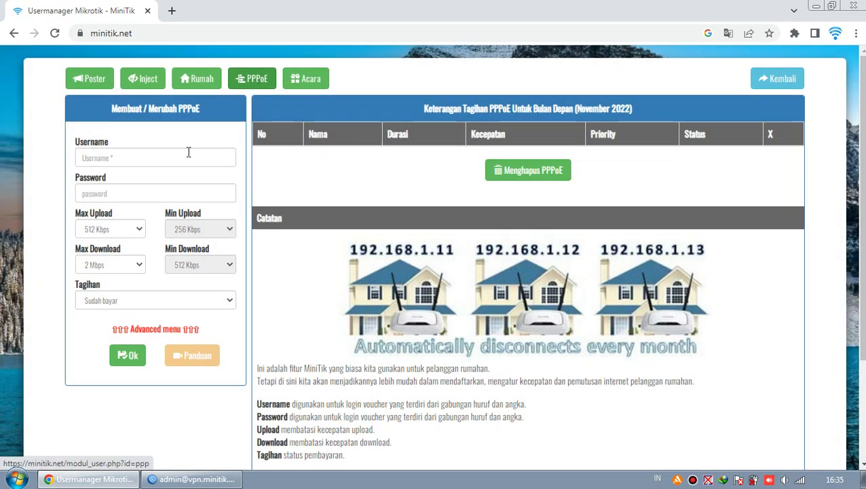
{"action": "left_click", "coordinate": [174, 157]}
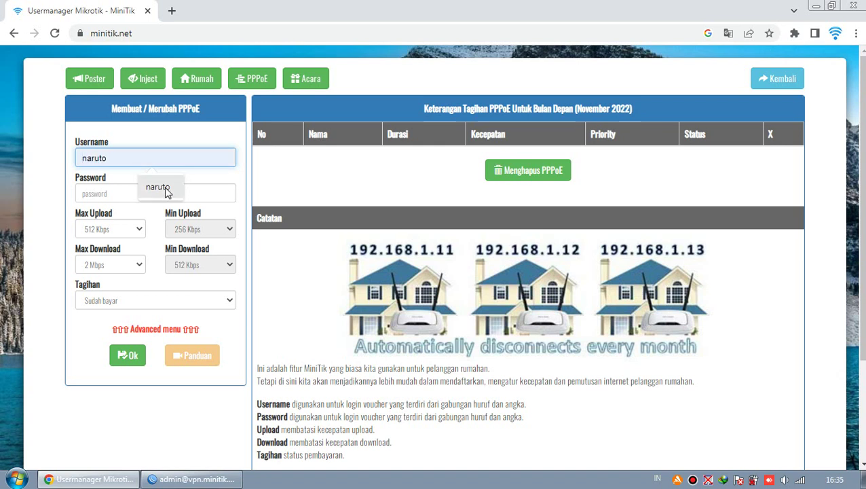
{"action": "left_click", "coordinate": [164, 186]}
{"action": "left_click", "coordinate": [135, 158]}
{"action": "left_click", "coordinate": [112, 157]}
Enter the account password in the PPPoE form's Password field.
{"action": "left_click", "coordinate": [160, 192]}
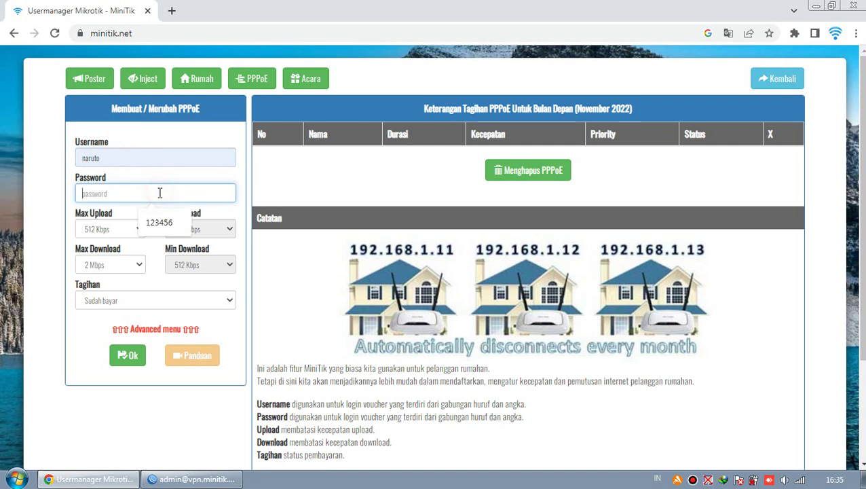
{"action": "left_click_drag", "start_coordinate": [155, 193], "coordinate": [73, 193]}
{"action": "left_click", "coordinate": [117, 192]}
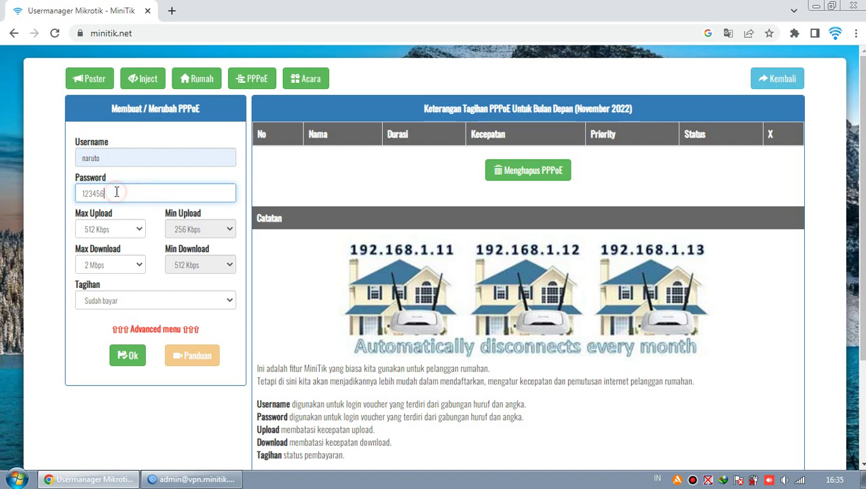
{"action": "left_click_drag", "start_coordinate": [117, 193], "coordinate": [72, 197]}
{"action": "left_click", "coordinate": [122, 190]}
Confirm in WinBox that the PPP Secrets, Profiles and PPPoE Servers lists are still empty.
{"action": "left_click", "coordinate": [134, 176]}
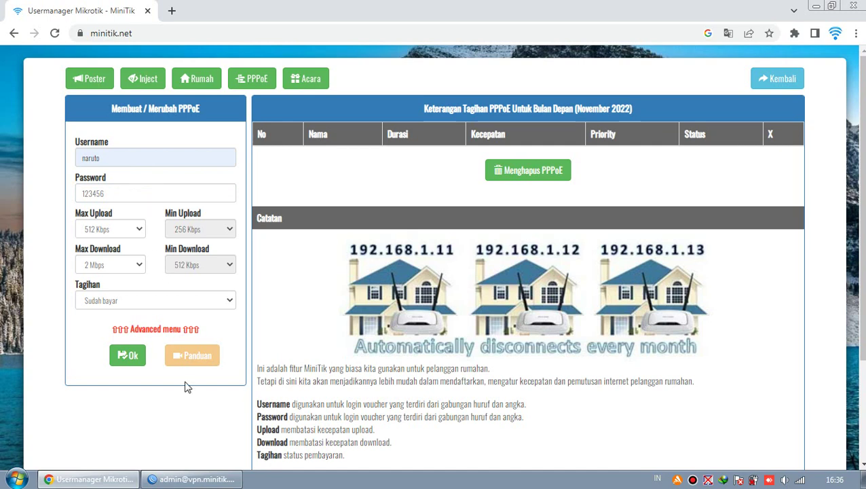
{"action": "left_click", "coordinate": [191, 480]}
{"action": "left_click", "coordinate": [303, 198]}
{"action": "left_click", "coordinate": [331, 201]}
{"action": "left_click", "coordinate": [309, 199]}
{"action": "left_click", "coordinate": [277, 200]}
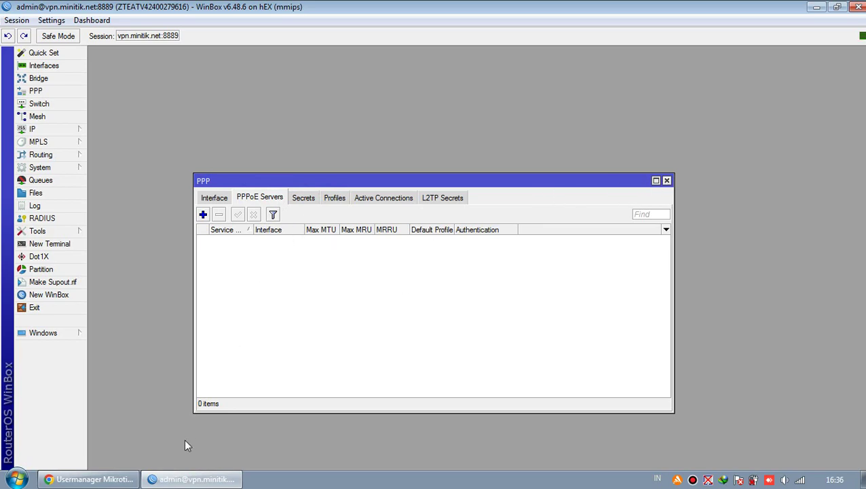
{"action": "left_click", "coordinate": [88, 480]}
Recheck the username and password fields, then open the Tagihan billing status dropdown.
{"action": "left_click", "coordinate": [116, 163]}
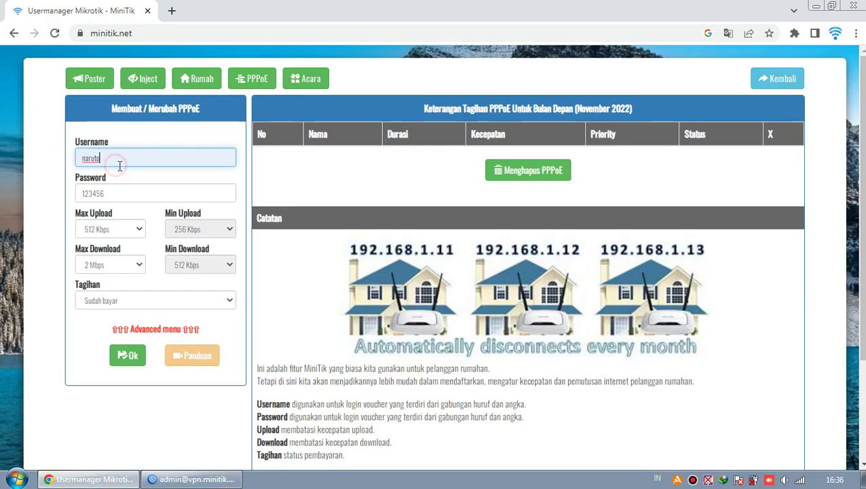
{"action": "left_click", "coordinate": [127, 193]}
{"action": "left_click_drag", "start_coordinate": [132, 194], "coordinate": [77, 197]}
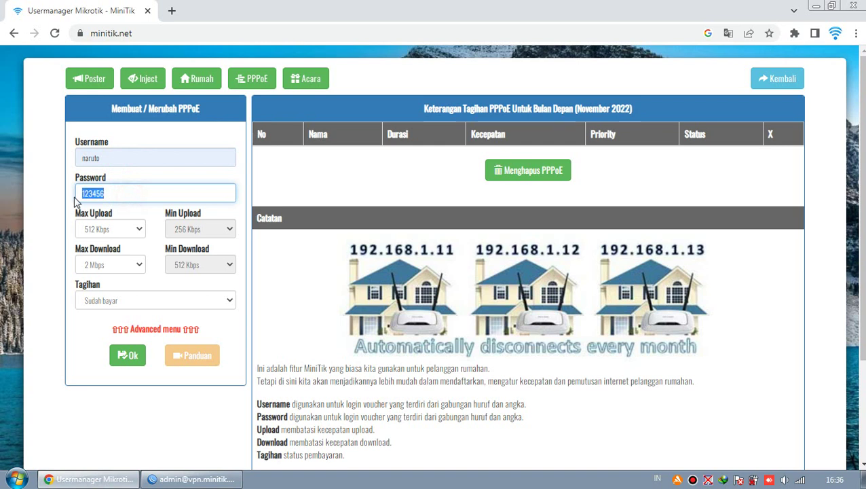
{"action": "left_click", "coordinate": [107, 195]}
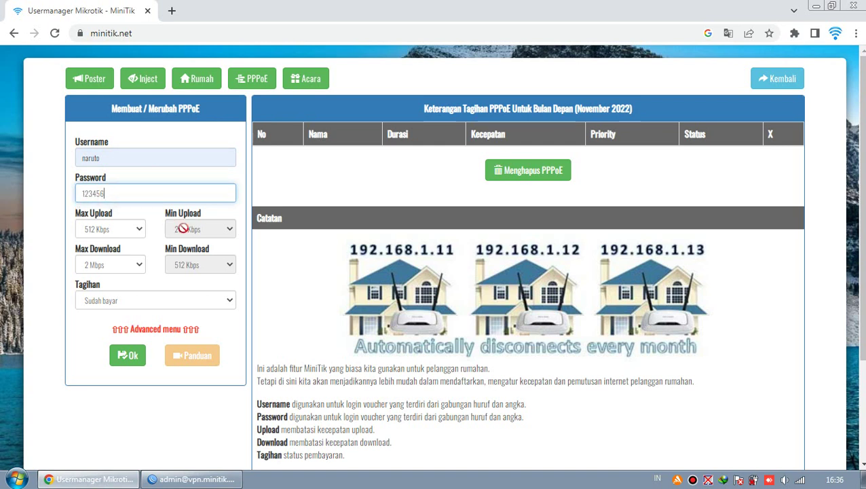
{"action": "left_click", "coordinate": [158, 304]}
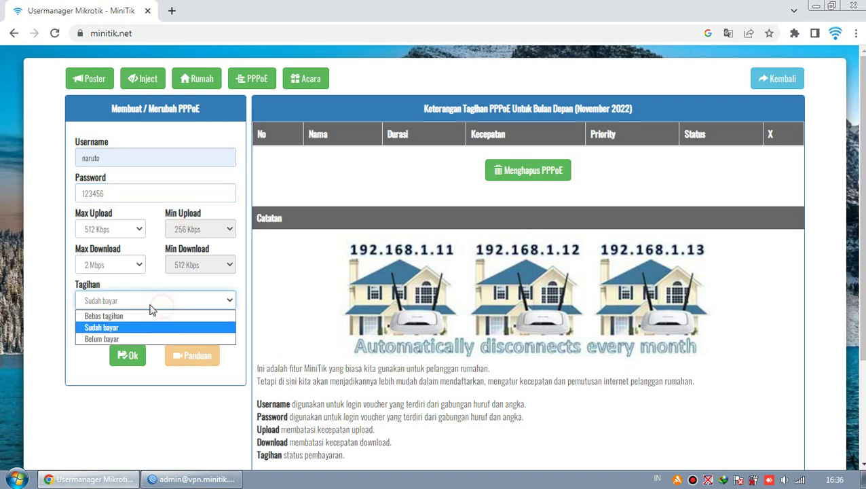
Set the billing status to Bebas tagihan and highlight the month in the billing table title.
{"action": "left_click", "coordinate": [106, 316]}
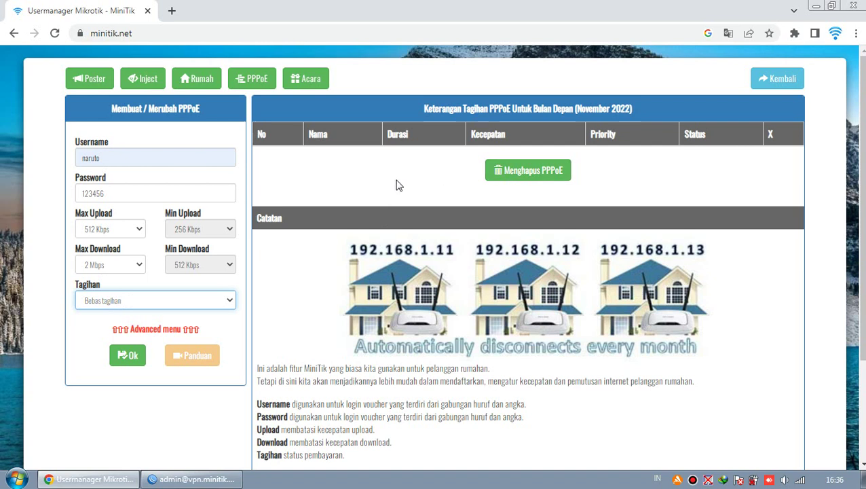
{"action": "left_click", "coordinate": [577, 107]}
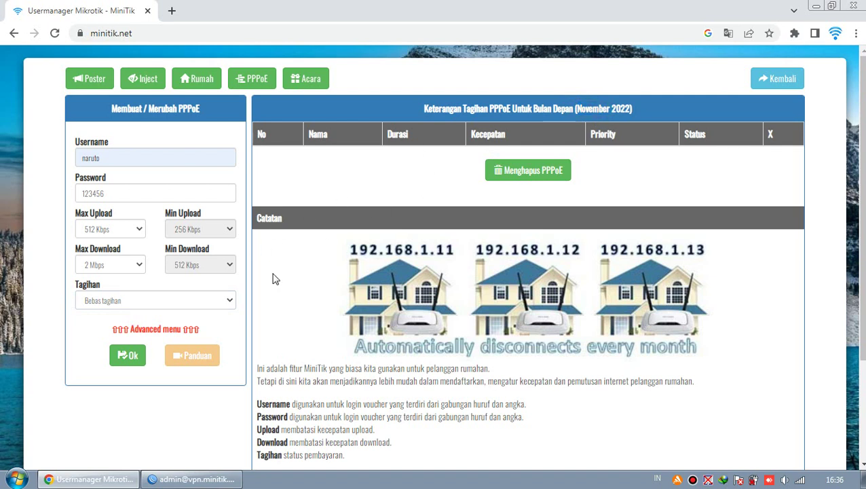
{"action": "left_click_drag", "start_coordinate": [576, 108], "coordinate": [604, 114]}
{"action": "left_click", "coordinate": [602, 113]}
Try Sudah bayar and Belum bayar as billing status, then return to Bebas tagihan.
{"action": "left_click", "coordinate": [178, 304]}
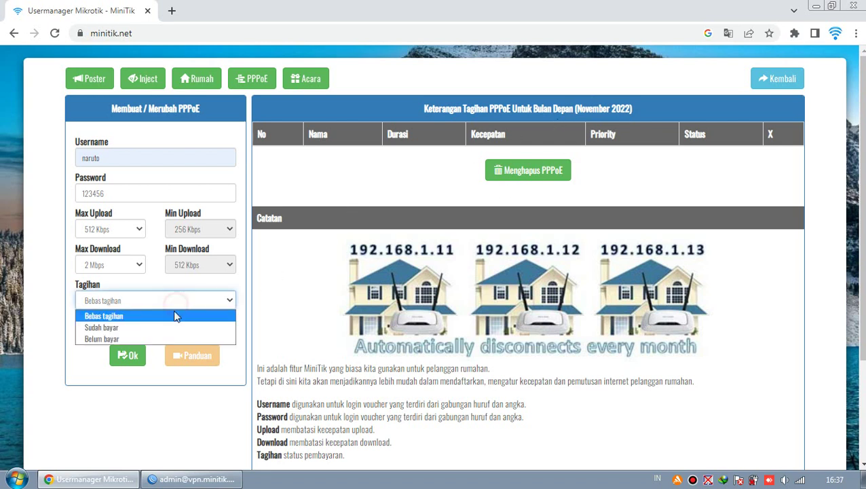
{"action": "left_click", "coordinate": [140, 328]}
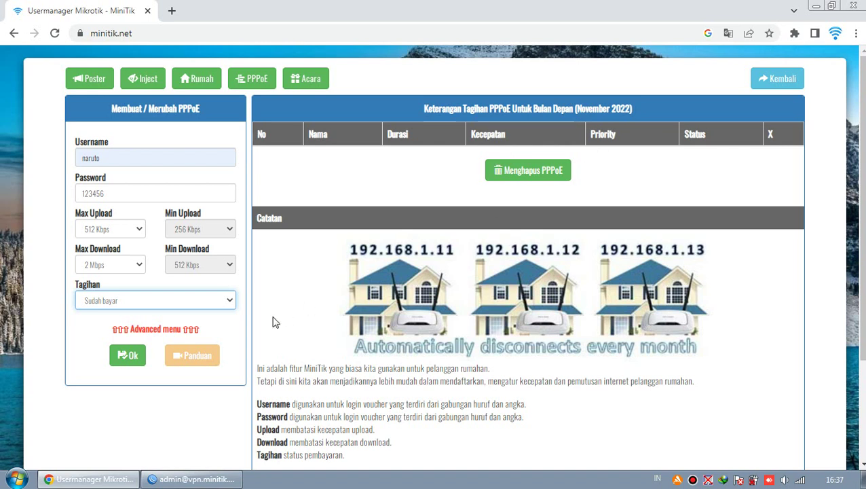
{"action": "left_click", "coordinate": [203, 305]}
{"action": "left_click", "coordinate": [183, 338]}
{"action": "left_click", "coordinate": [220, 303]}
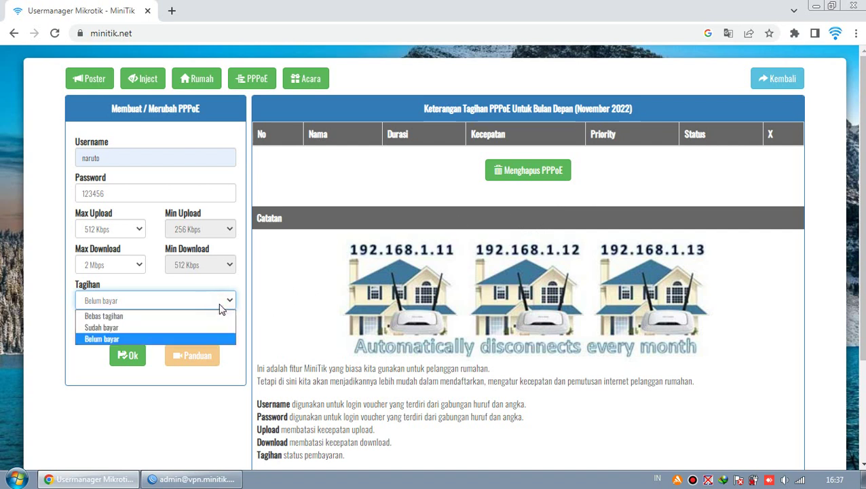
{"action": "left_click", "coordinate": [195, 317]}
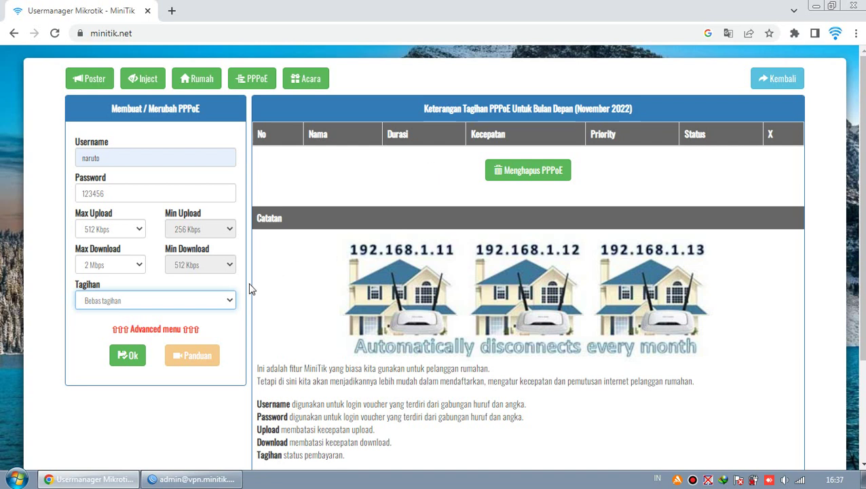
{"action": "left_click", "coordinate": [228, 305]}
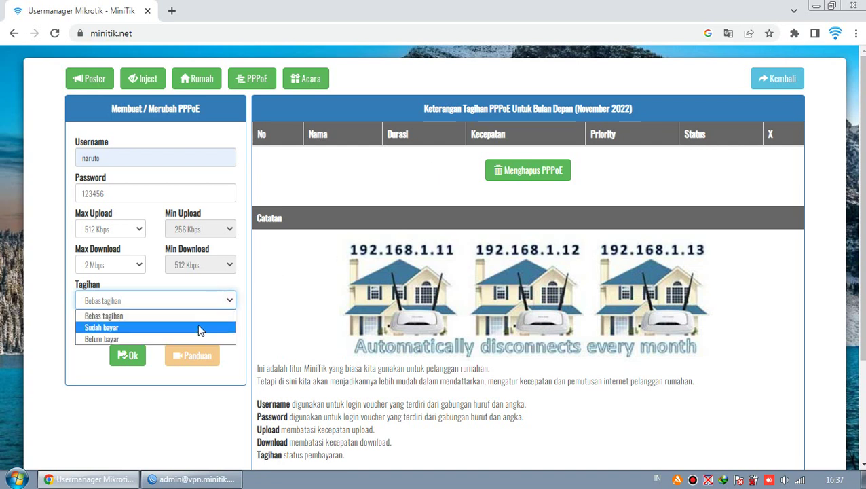
Cycle the Tagihan status through Sudah bayar and Belum bayar, finally choosing Bebas tagihan.
{"action": "left_click", "coordinate": [202, 327]}
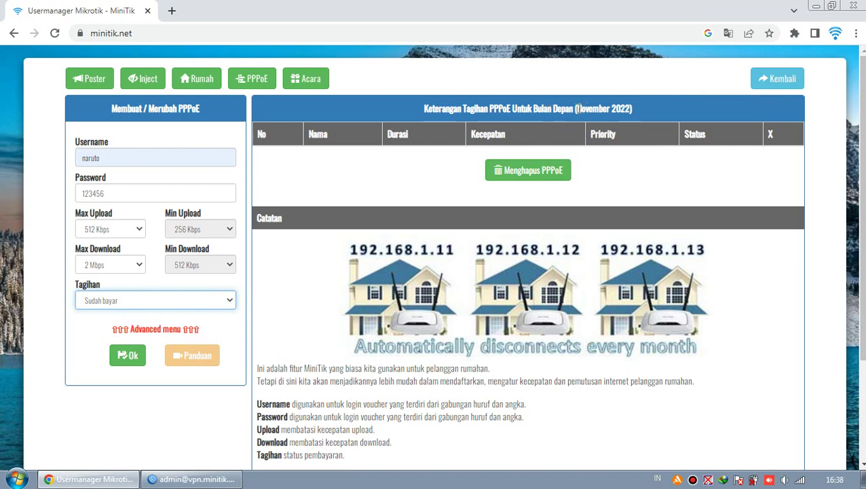
{"action": "left_click_drag", "start_coordinate": [578, 108], "coordinate": [600, 106]}
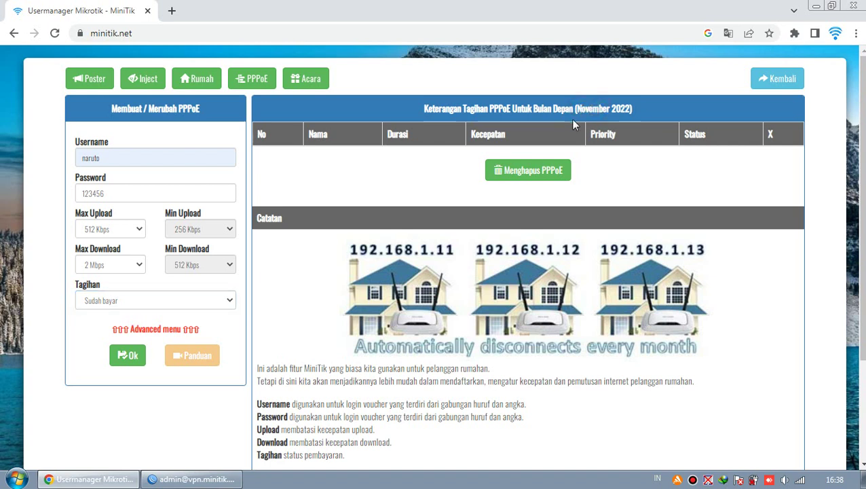
{"action": "left_click", "coordinate": [140, 303]}
{"action": "left_click", "coordinate": [238, 288]}
{"action": "left_click", "coordinate": [203, 306]}
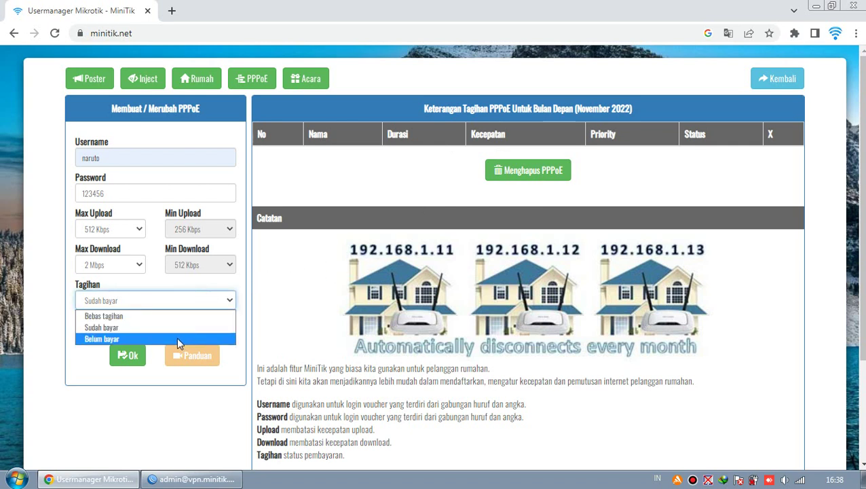
{"action": "left_click", "coordinate": [178, 338]}
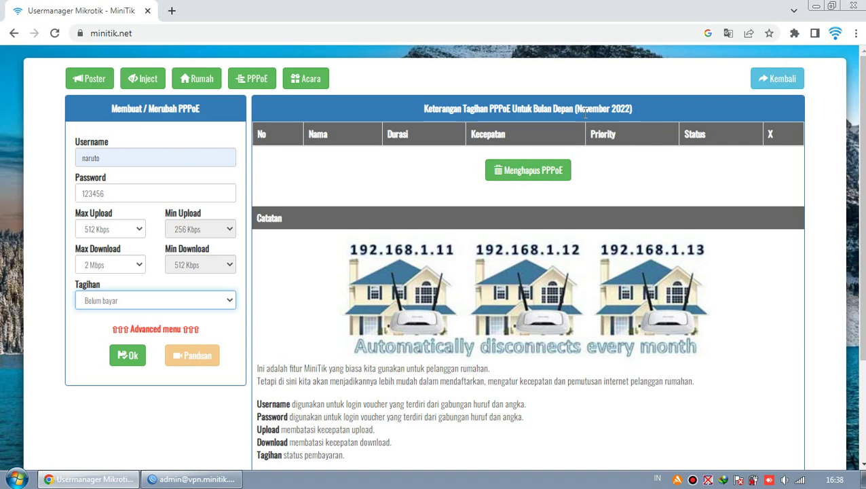
{"action": "left_click", "coordinate": [227, 304]}
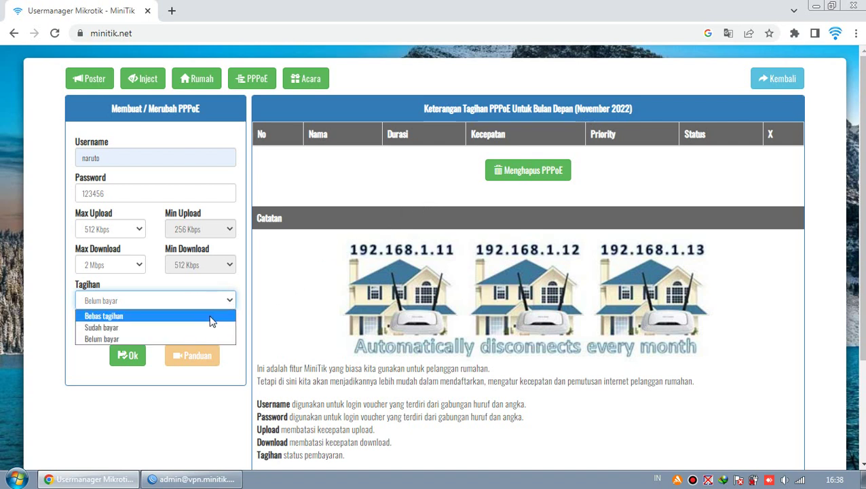
{"action": "left_click", "coordinate": [211, 316]}
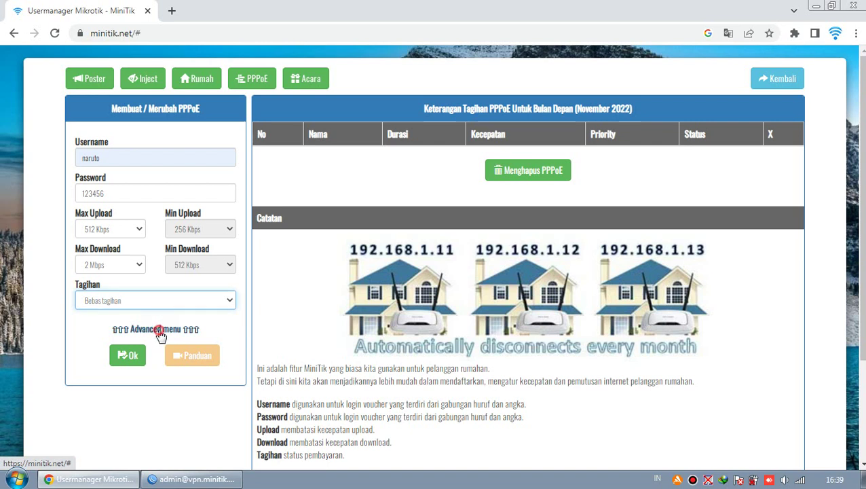
{"action": "left_click", "coordinate": [156, 328]}
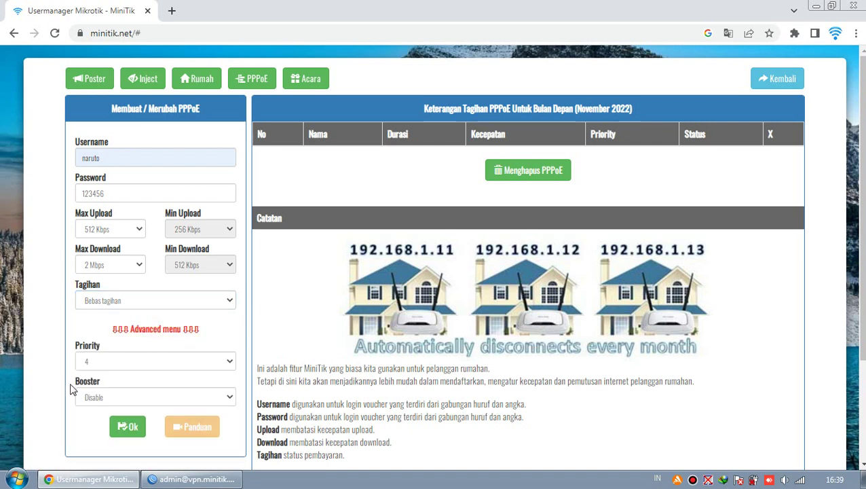
{"action": "left_click", "coordinate": [142, 330]}
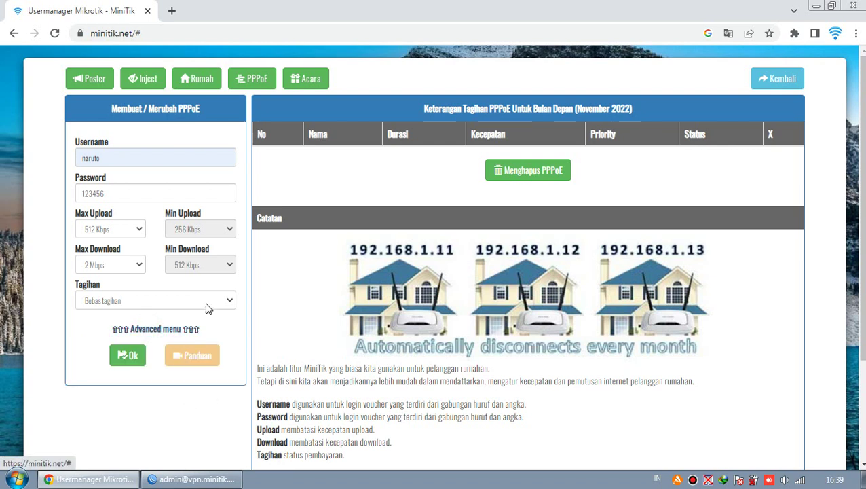
{"action": "left_click", "coordinate": [98, 156]}
{"action": "left_click", "coordinate": [120, 197]}
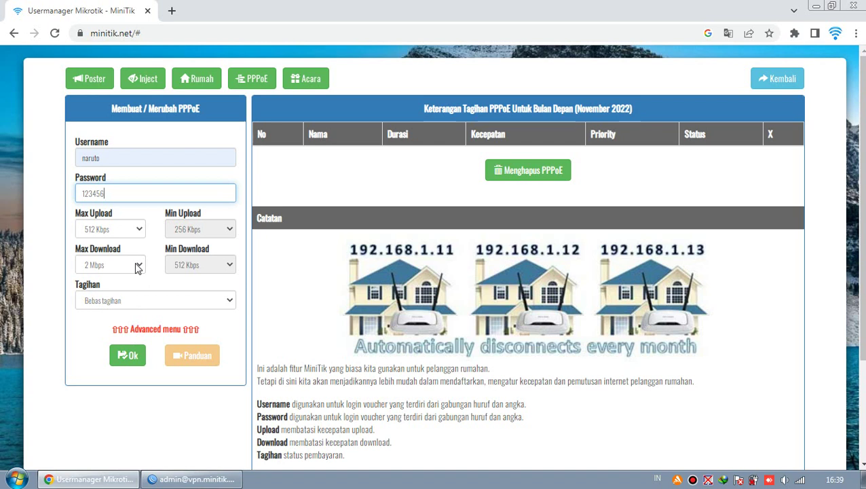
Save the naruto PPPoE account and highlight its Bebas tagihan status in the account list.
{"action": "left_click", "coordinate": [130, 357]}
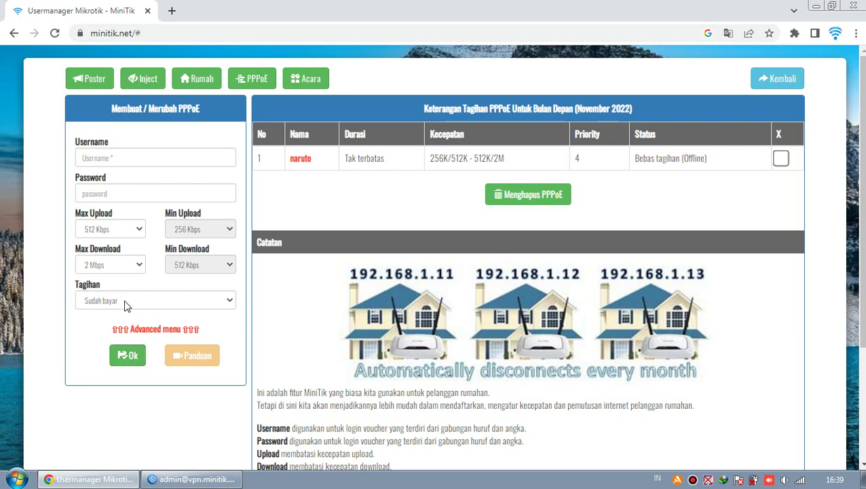
{"action": "left_click_drag", "start_coordinate": [634, 159], "coordinate": [680, 160]}
{"action": "left_click", "coordinate": [683, 161]}
{"action": "left_click_drag", "start_coordinate": [634, 159], "coordinate": [680, 163]}
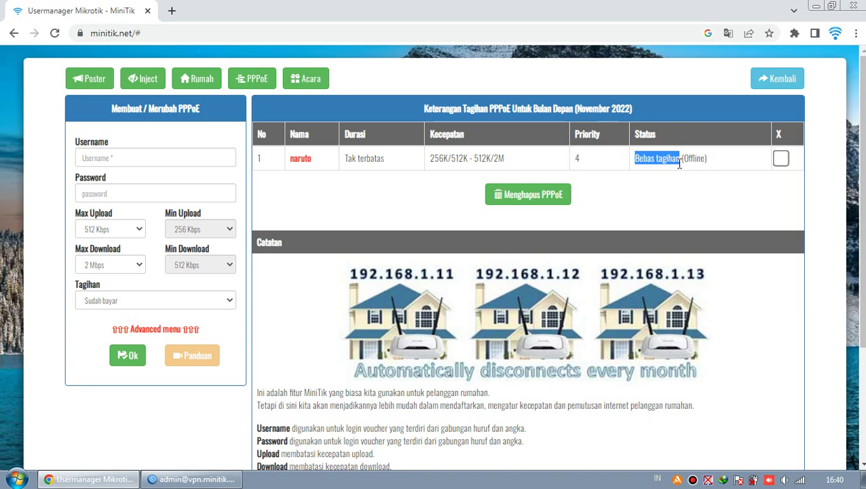
{"action": "left_click", "coordinate": [669, 190]}
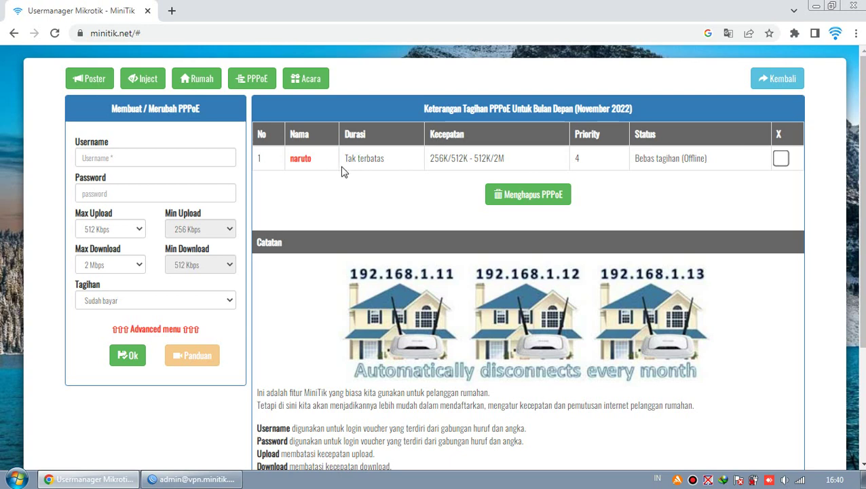
In WinBox, browse the PPP tabs and confirm the new secret under Bebas-PPPoE with profile 256K/512K.
{"action": "left_click", "coordinate": [216, 483]}
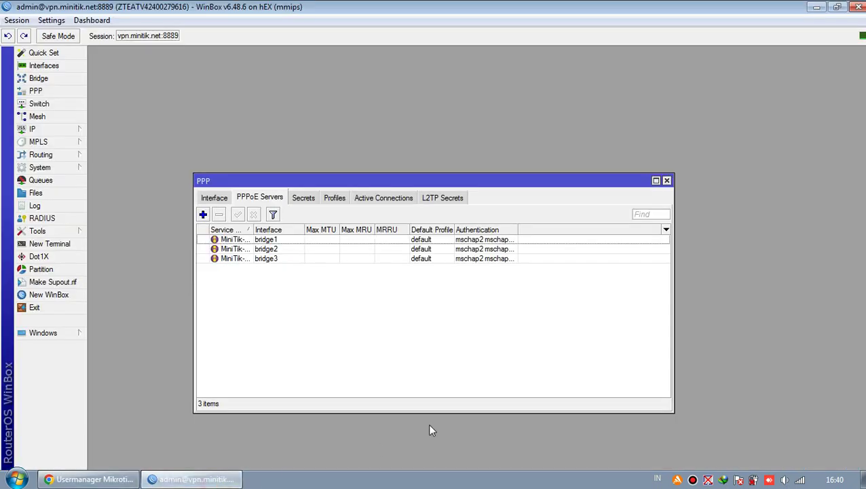
{"action": "left_click", "coordinate": [217, 197]}
{"action": "left_click", "coordinate": [258, 199]}
{"action": "left_click", "coordinate": [301, 199]}
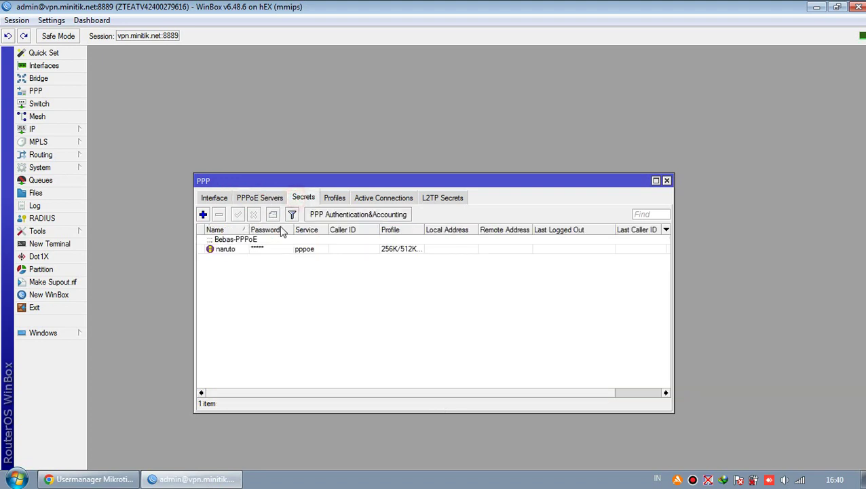
{"action": "left_click", "coordinate": [335, 199]}
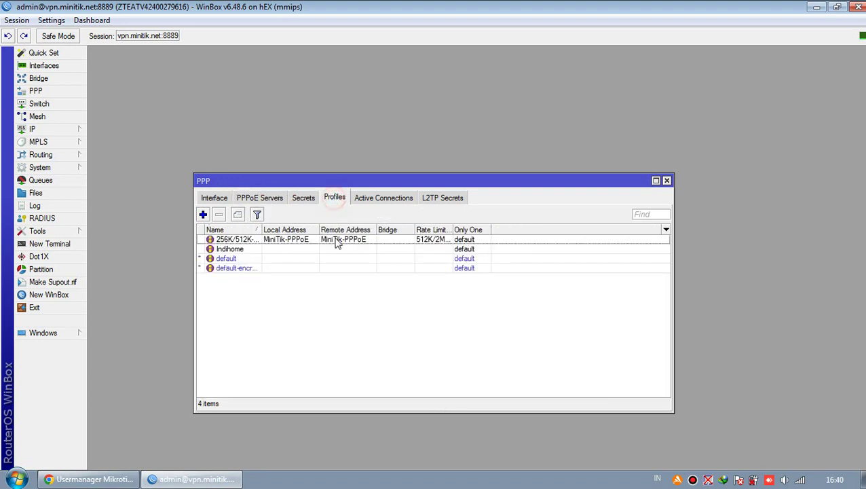
{"action": "left_click", "coordinate": [309, 199]}
{"action": "left_click", "coordinate": [274, 198]}
{"action": "left_click", "coordinate": [301, 198]}
{"action": "left_click", "coordinate": [334, 198]}
{"action": "left_click", "coordinate": [373, 199]}
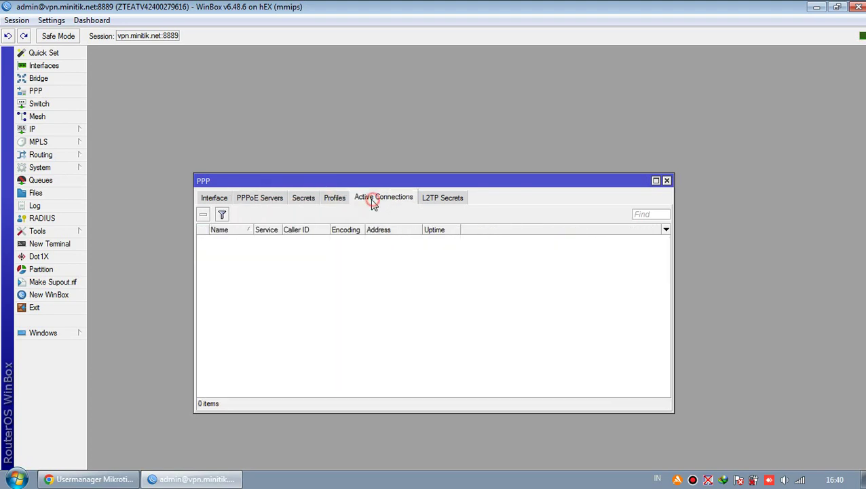
{"action": "left_click", "coordinate": [335, 198]}
{"action": "left_click", "coordinate": [304, 203]}
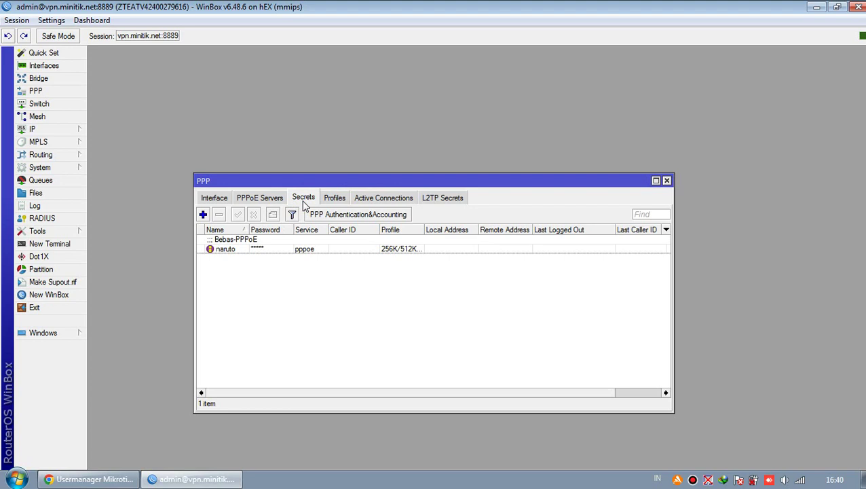
{"action": "left_click", "coordinate": [280, 201]}
{"action": "left_click", "coordinate": [301, 199]}
{"action": "left_click", "coordinate": [334, 198]}
{"action": "left_click", "coordinate": [311, 200]}
{"action": "left_click", "coordinate": [281, 200]}
{"action": "left_click", "coordinate": [305, 201]}
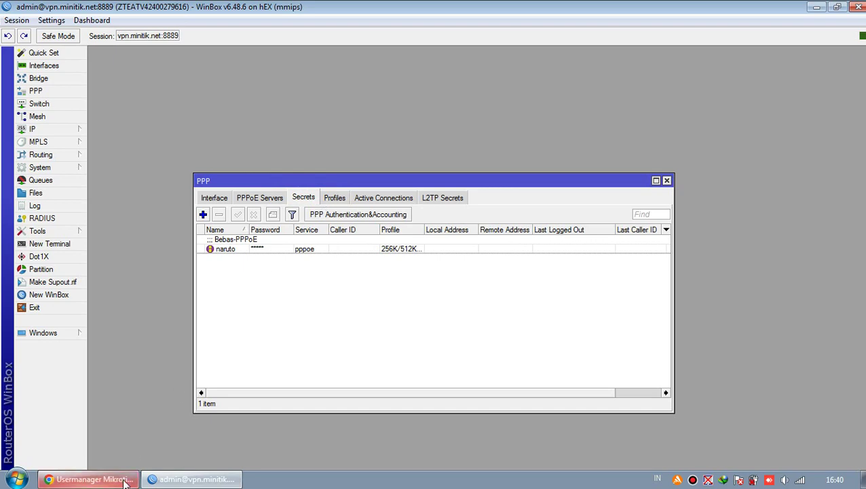
{"action": "left_click", "coordinate": [94, 480]}
Enter username sakura and fill the password from the saved suggestion.
{"action": "left_click", "coordinate": [168, 159]}
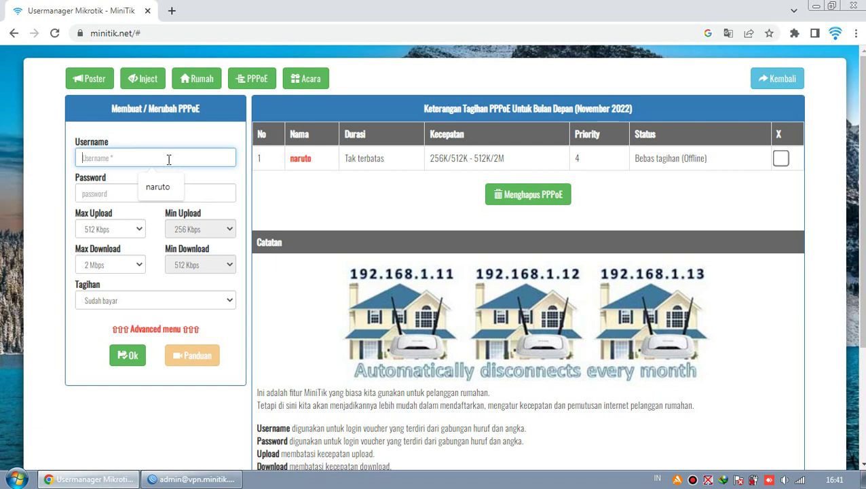
{"action": "type", "text": "sakura"}
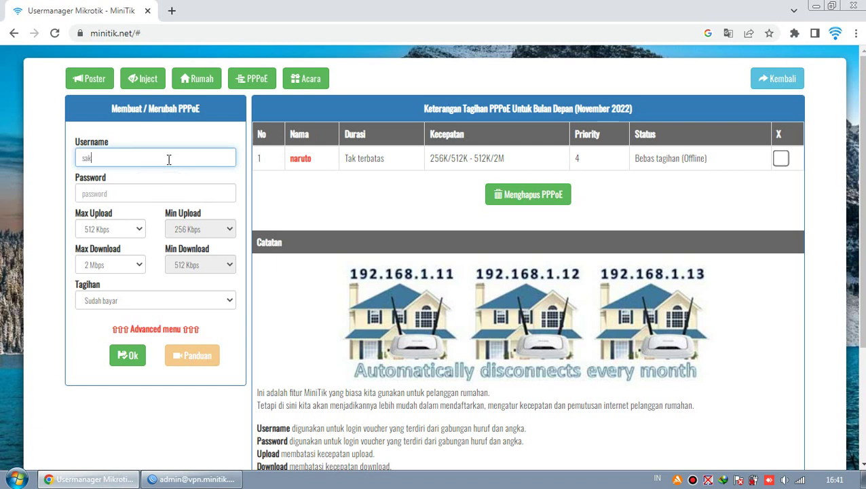
{"action": "left_click", "coordinate": [156, 192]}
{"action": "left_click", "coordinate": [159, 221]}
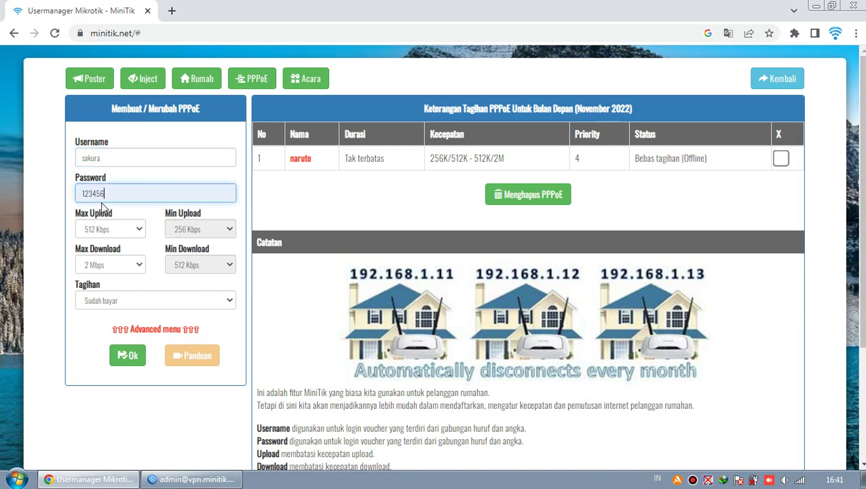
{"action": "left_click", "coordinate": [236, 193]}
{"action": "double_click", "coordinate": [128, 153]}
{"action": "left_click", "coordinate": [130, 187]}
Set the sakura account's billing status to Bebas tagihan and save it.
{"action": "left_click", "coordinate": [155, 300]}
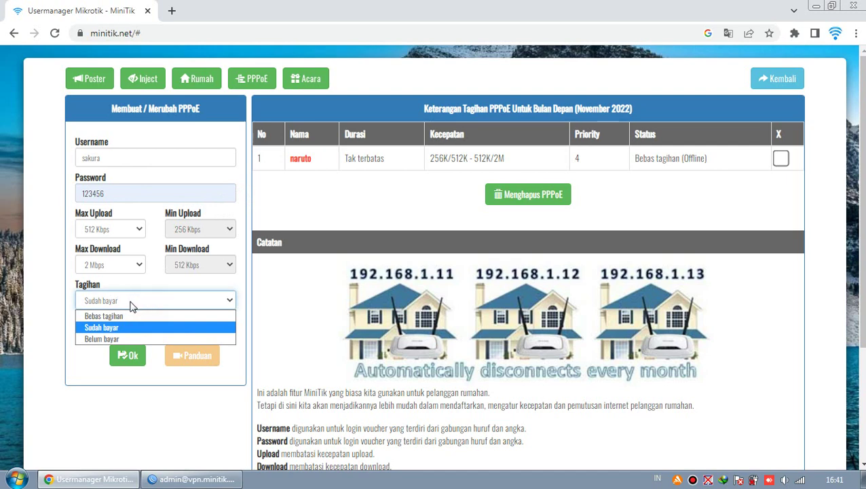
{"action": "left_click", "coordinate": [109, 316]}
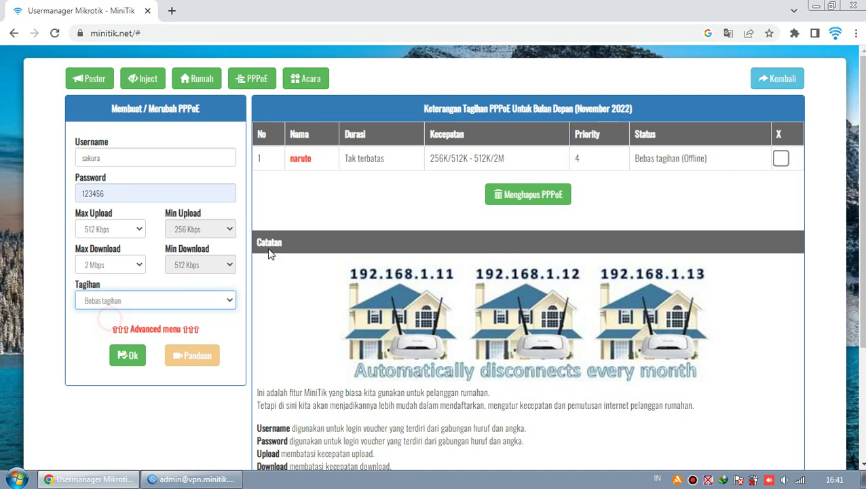
{"action": "left_click", "coordinate": [126, 355]}
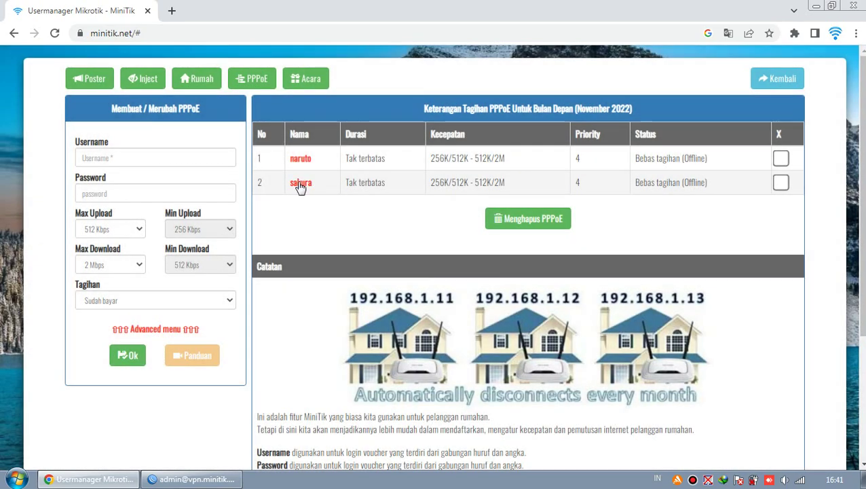
{"action": "left_click", "coordinate": [194, 480]}
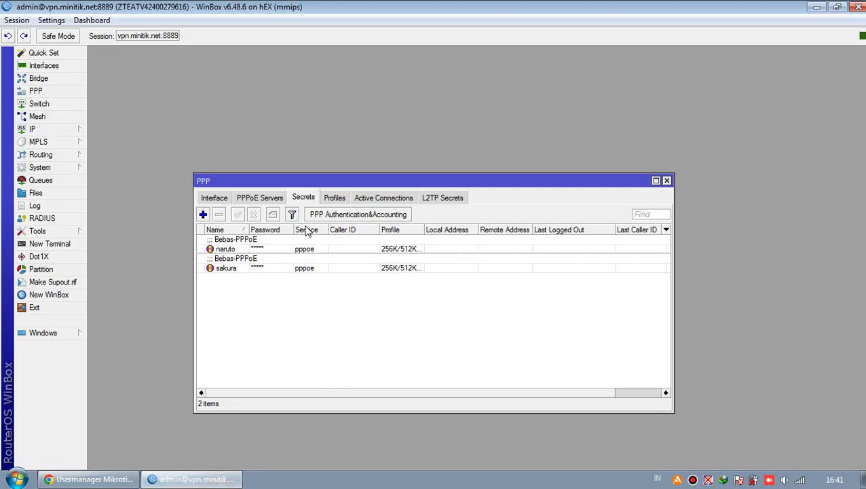
Select the sakura and naruto rows in WinBox's PPP Secrets and browse the Servers and Profiles tabs.
{"action": "left_click", "coordinate": [237, 268]}
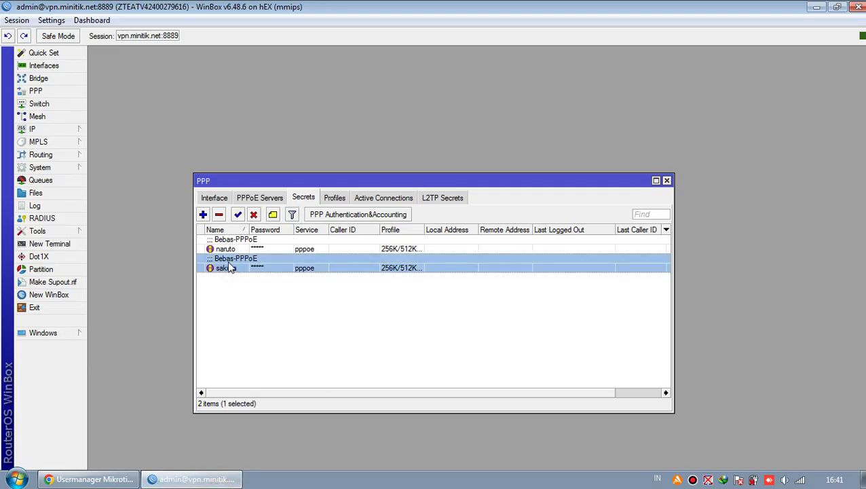
{"action": "left_click", "coordinate": [240, 249]}
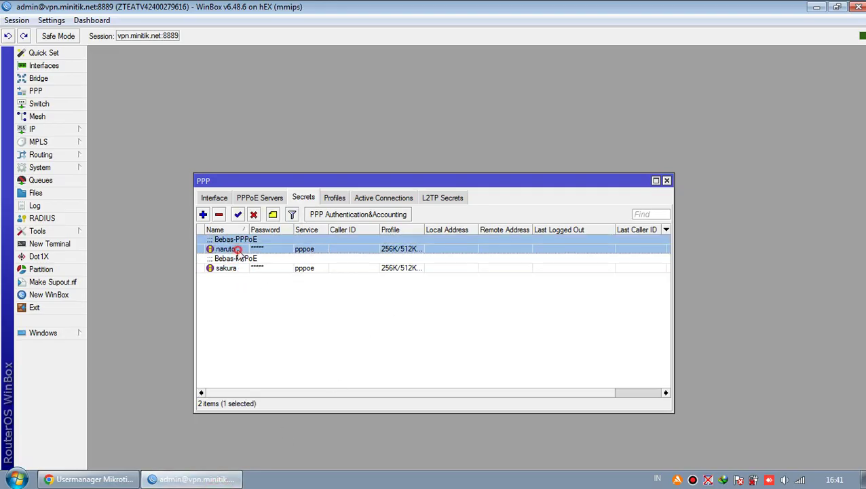
{"action": "left_click", "coordinate": [269, 198]}
{"action": "left_click", "coordinate": [303, 198]}
{"action": "left_click", "coordinate": [335, 197]}
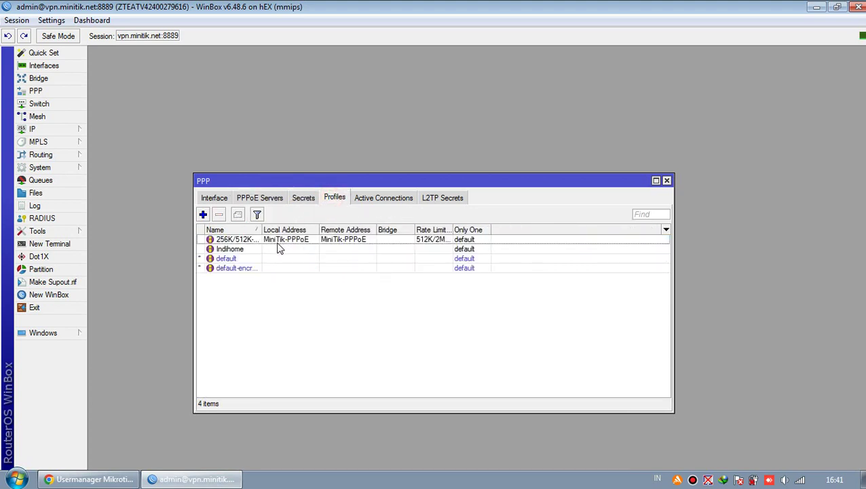
{"action": "left_click", "coordinate": [304, 197]}
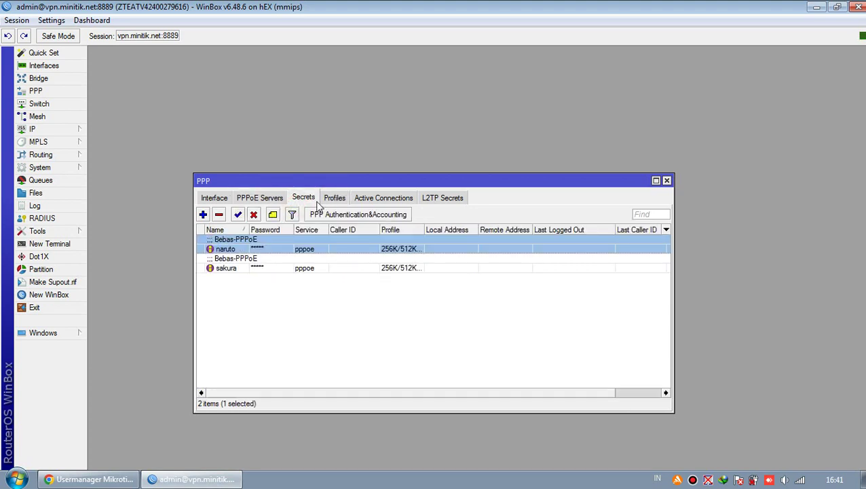
{"action": "left_click", "coordinate": [281, 198]}
{"action": "left_click", "coordinate": [304, 197]}
{"action": "left_click", "coordinate": [330, 197]}
{"action": "left_click", "coordinate": [268, 240]}
{"action": "left_click", "coordinate": [299, 198]}
Back in MiniTik, enter username sasuke and fill its password from the saved entry.
{"action": "left_click", "coordinate": [171, 480]}
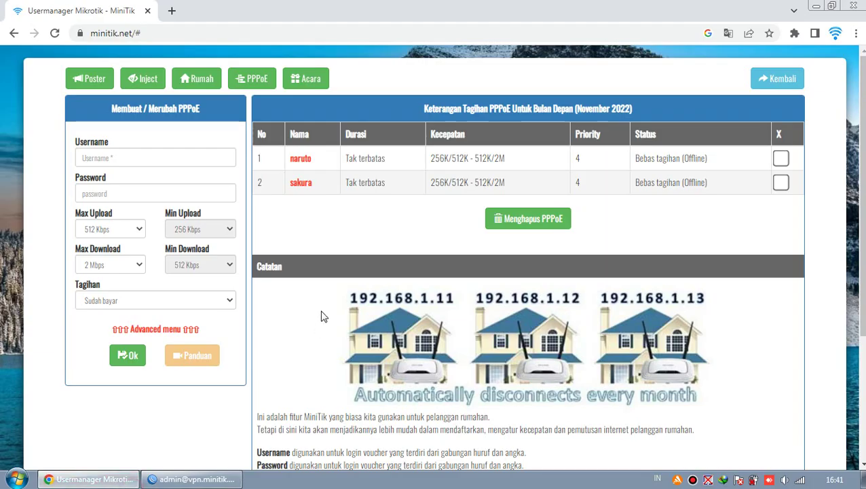
{"action": "left_click", "coordinate": [159, 157]}
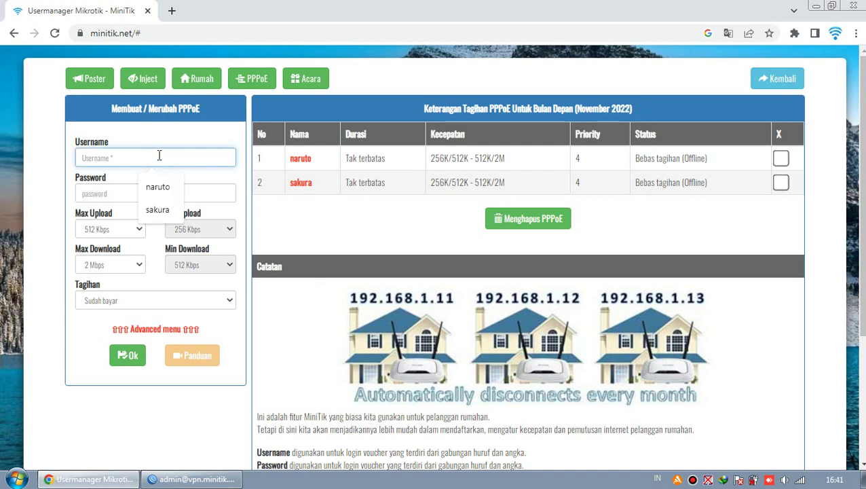
{"action": "type", "text": "sasuke"}
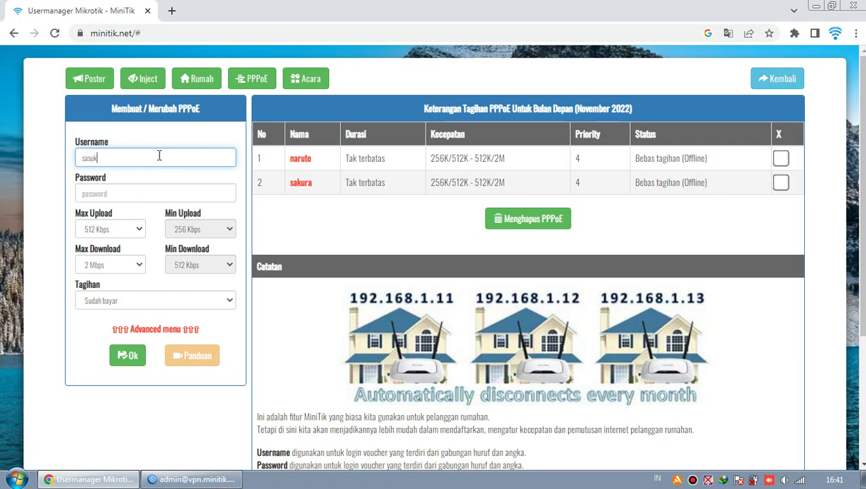
{"action": "left_click", "coordinate": [167, 187]}
{"action": "left_click", "coordinate": [170, 223]}
Set 6 Mbps max download, 2 Mbps max upload and Bebas tagihan, then save the account.
{"action": "left_click", "coordinate": [139, 265]}
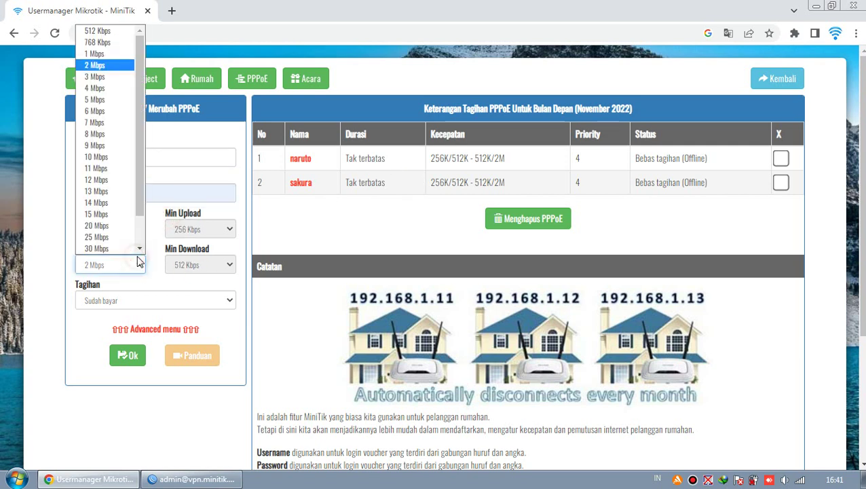
{"action": "left_click", "coordinate": [110, 116]}
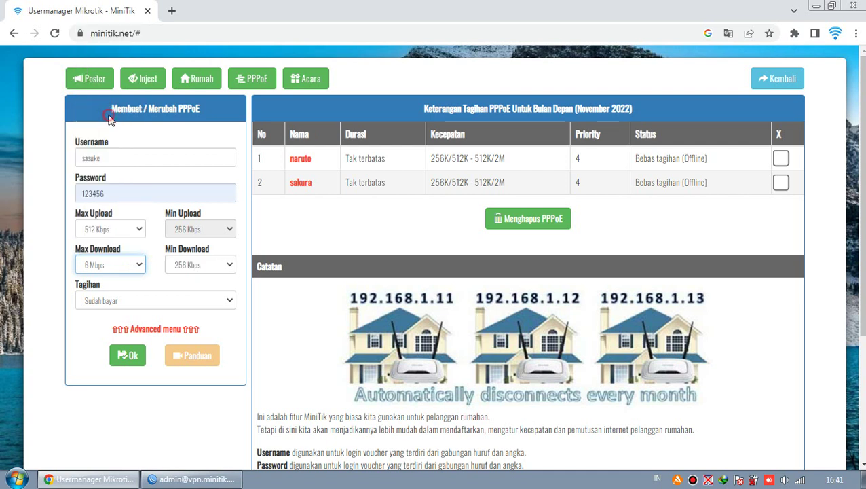
{"action": "left_click", "coordinate": [139, 231]}
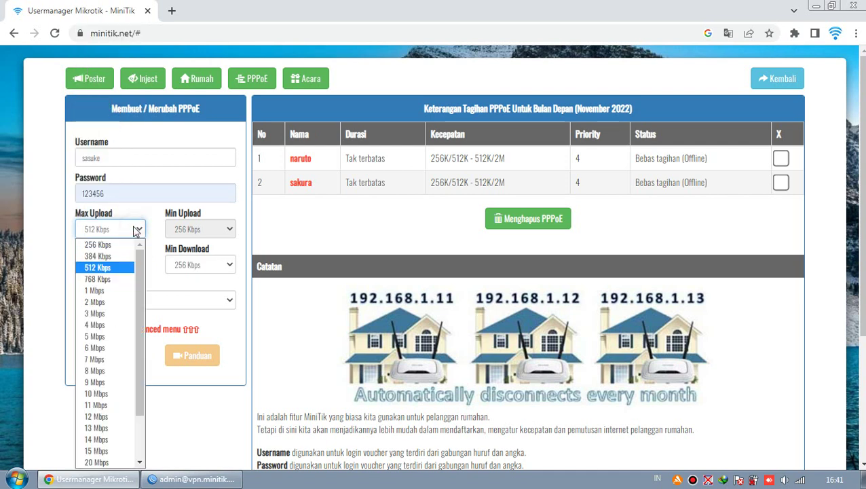
{"action": "left_click", "coordinate": [114, 303]}
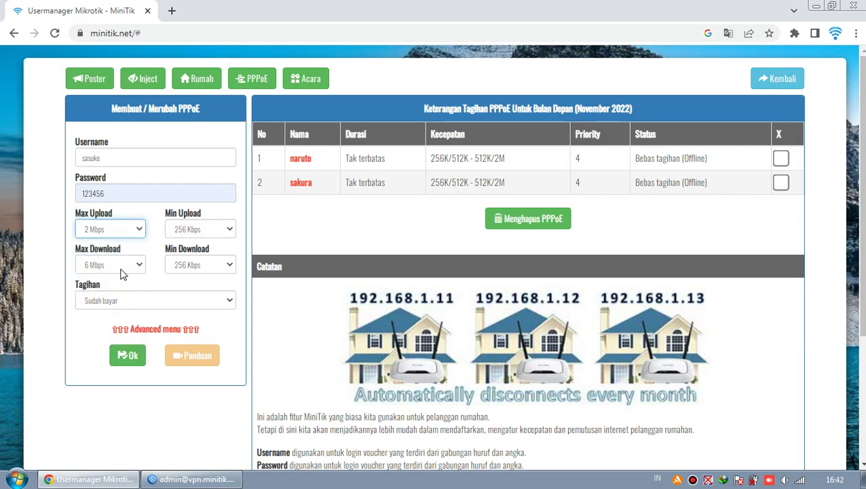
{"action": "left_click", "coordinate": [134, 299]}
{"action": "left_click", "coordinate": [134, 314]}
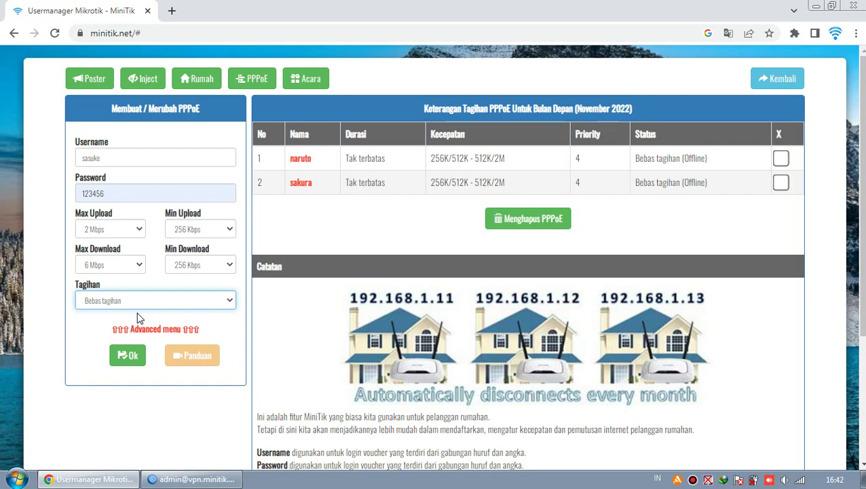
{"action": "left_click", "coordinate": [132, 358]}
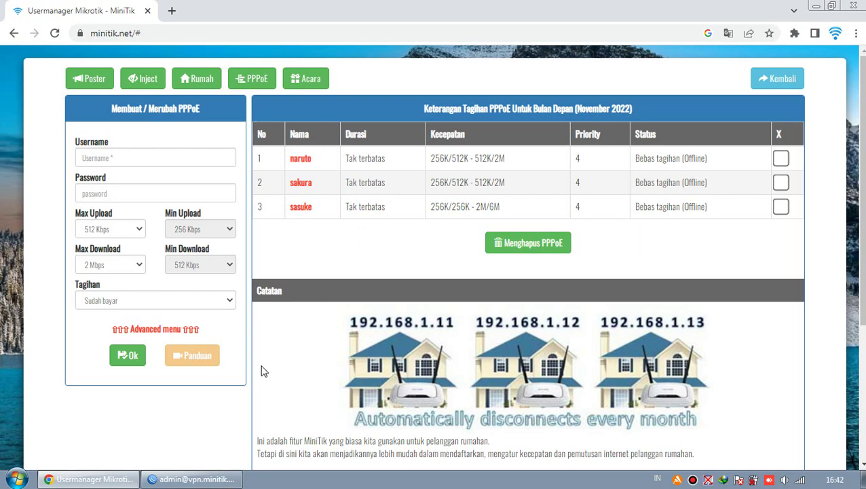
{"action": "left_click", "coordinate": [191, 479]}
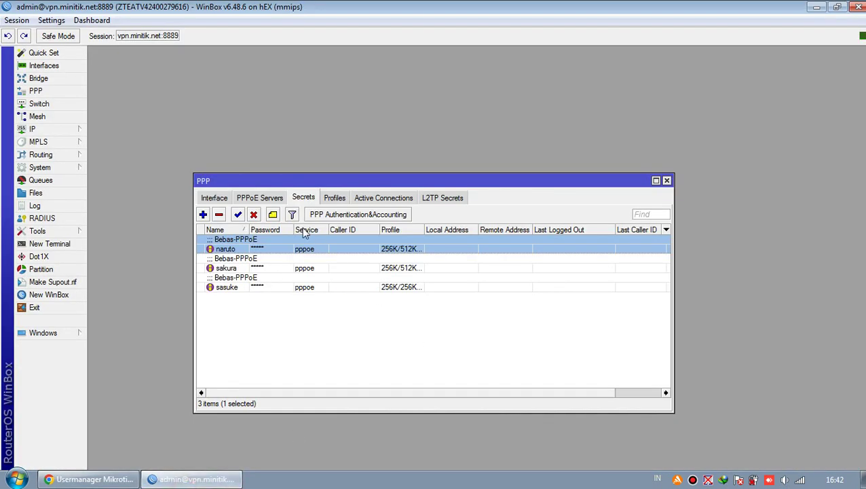
Inspect the PPP profiles, selecting 256K/256K and adjusting the Name column's sort and width.
{"action": "left_click", "coordinate": [335, 198]}
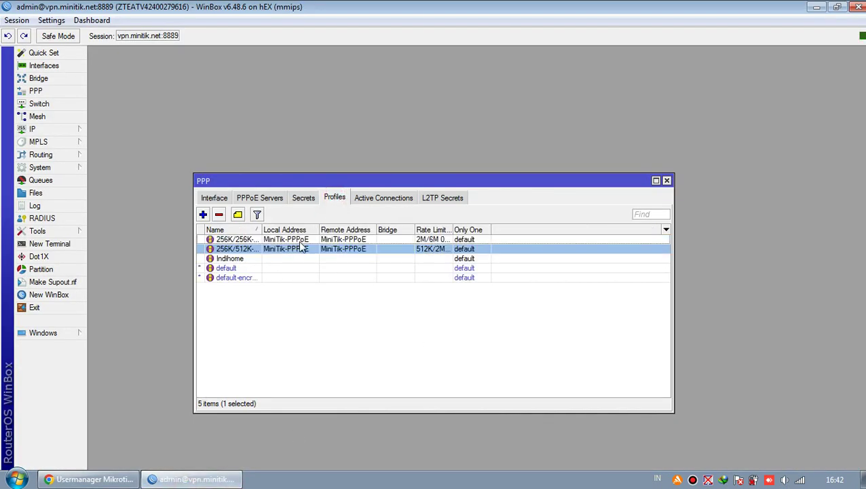
{"action": "left_click", "coordinate": [300, 241]}
{"action": "left_click", "coordinate": [257, 230]}
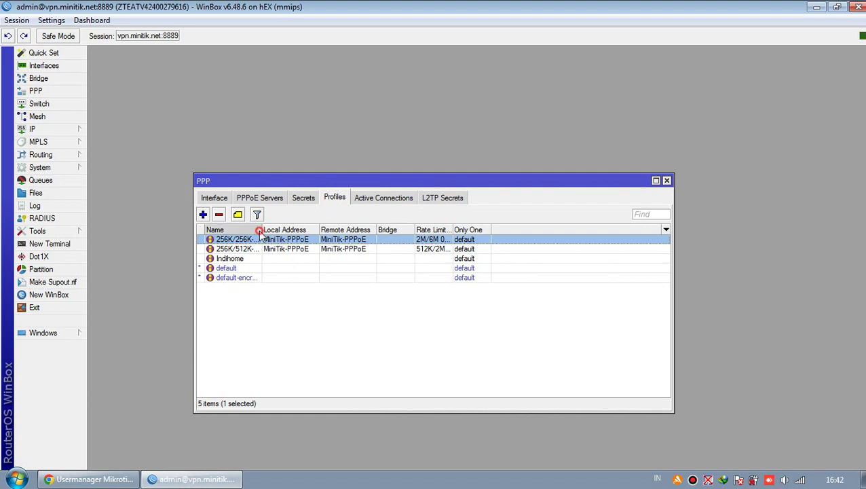
{"action": "left_click", "coordinate": [258, 231]}
{"action": "left_click_drag", "start_coordinate": [263, 230], "coordinate": [290, 230]}
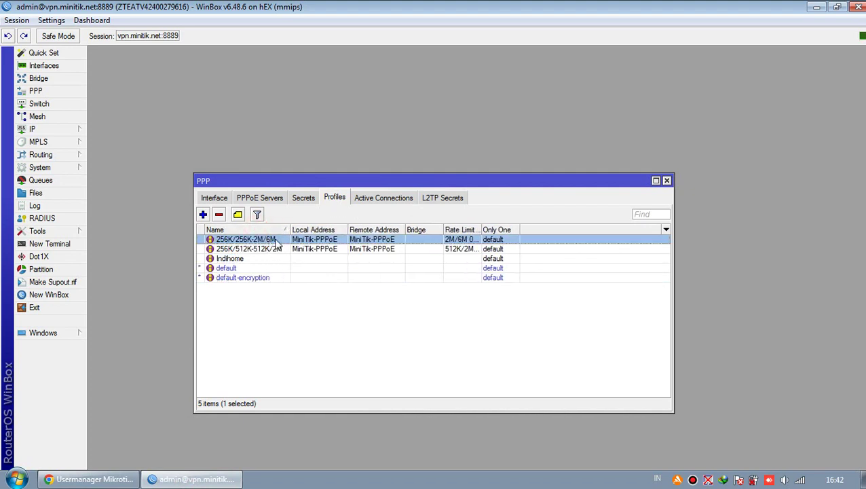
{"action": "left_click_drag", "start_coordinate": [289, 230], "coordinate": [269, 230]}
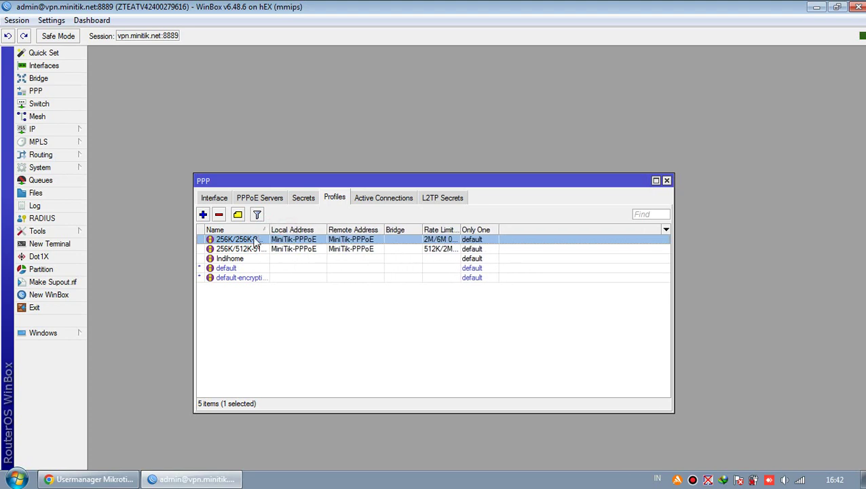
Check the PPP secrets and active connections, then return to the MiniTik page in Chrome.
{"action": "left_click", "coordinate": [303, 201]}
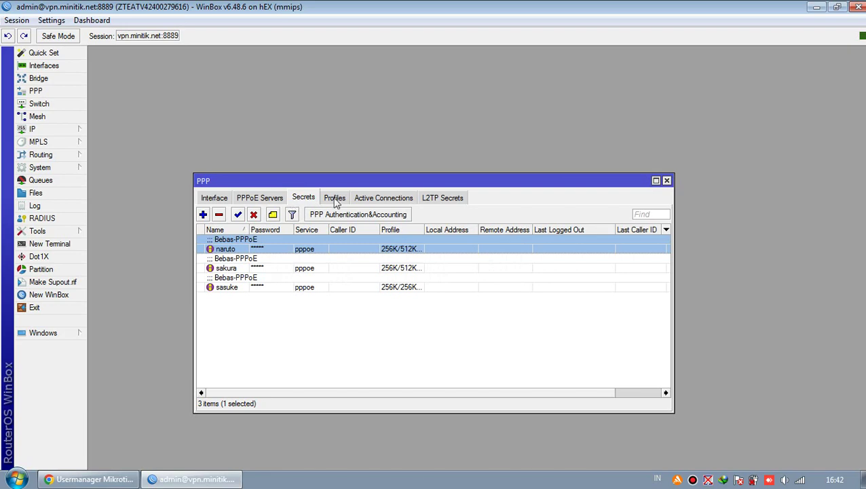
{"action": "left_click", "coordinate": [367, 201]}
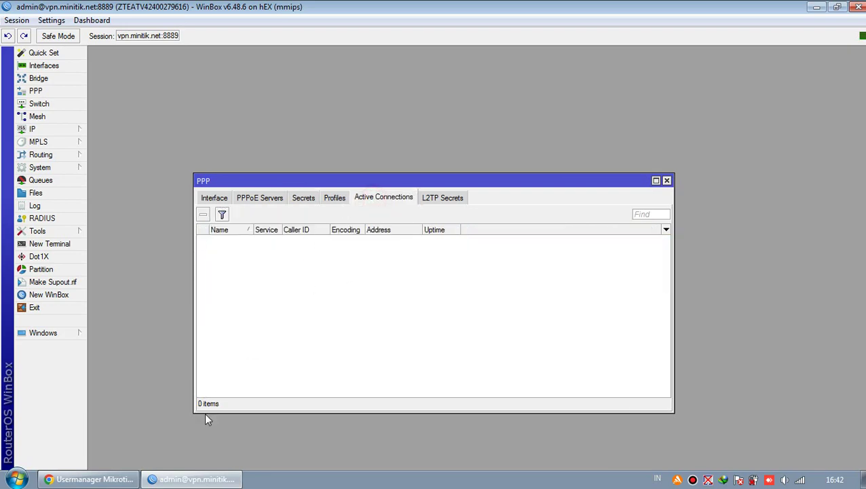
{"action": "left_click", "coordinate": [92, 479]}
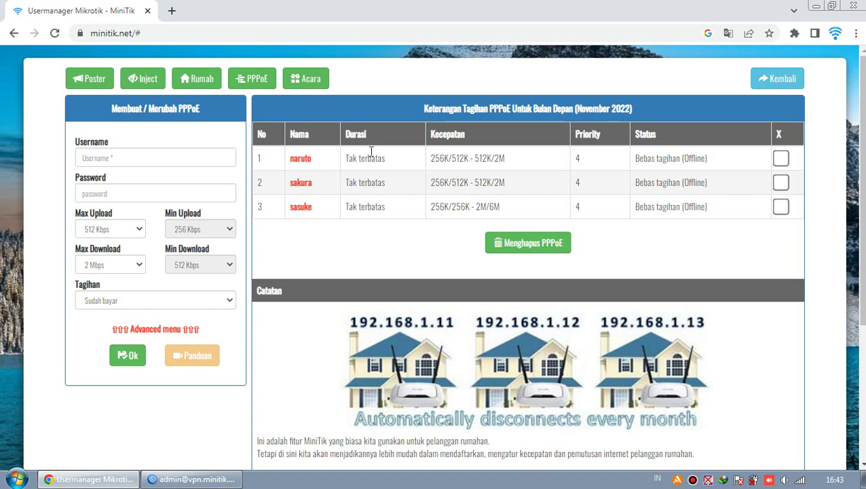
Check the available wireless networks, then enter 192.168.0.1 in a new Chrome tab.
{"action": "left_click", "coordinate": [800, 480]}
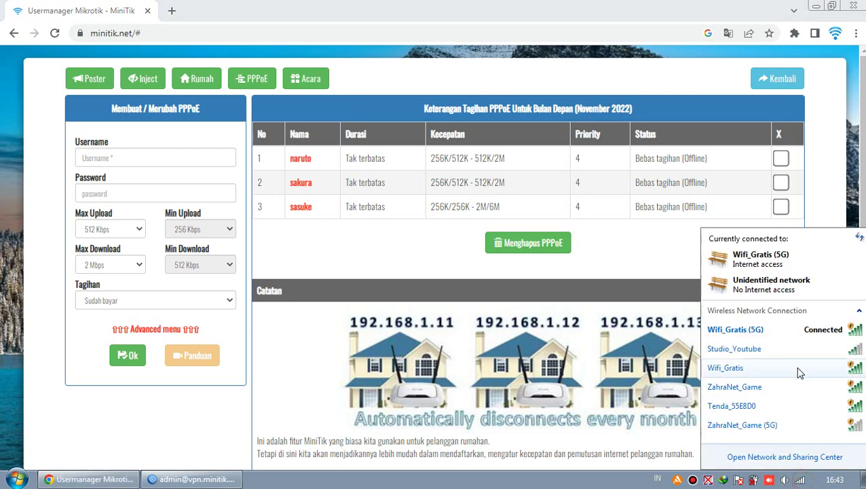
{"action": "left_click", "coordinate": [252, 8]}
{"action": "left_click", "coordinate": [173, 10]}
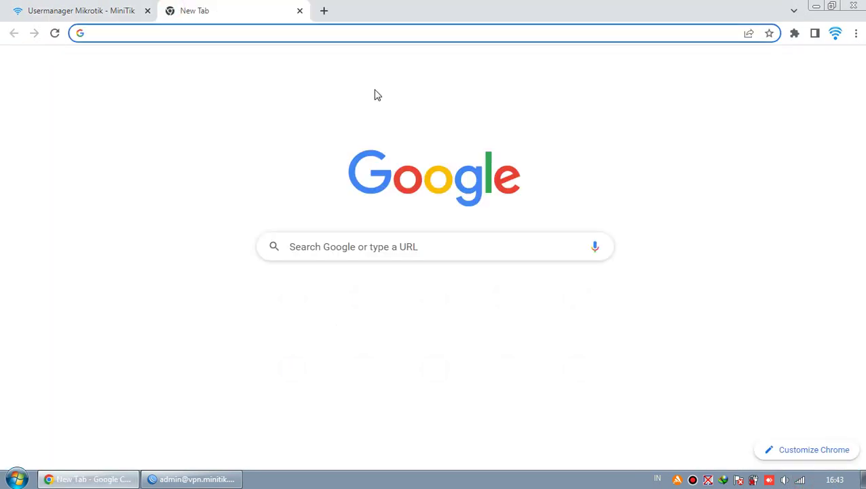
{"action": "type", "text": "192.168.0.1/quickset.html"}
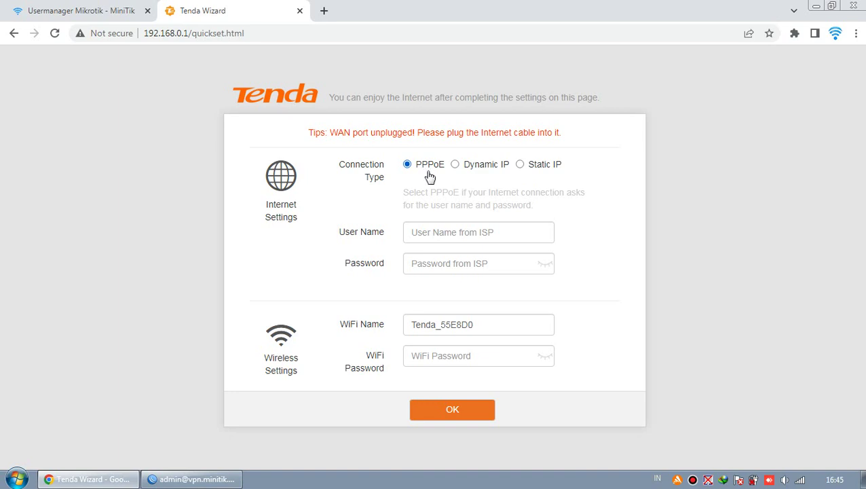
Enter PPPoE user name naruto and the account password, verifying the password with the eye icon.
{"action": "left_click", "coordinate": [590, 245]}
{"action": "left_click", "coordinate": [443, 232]}
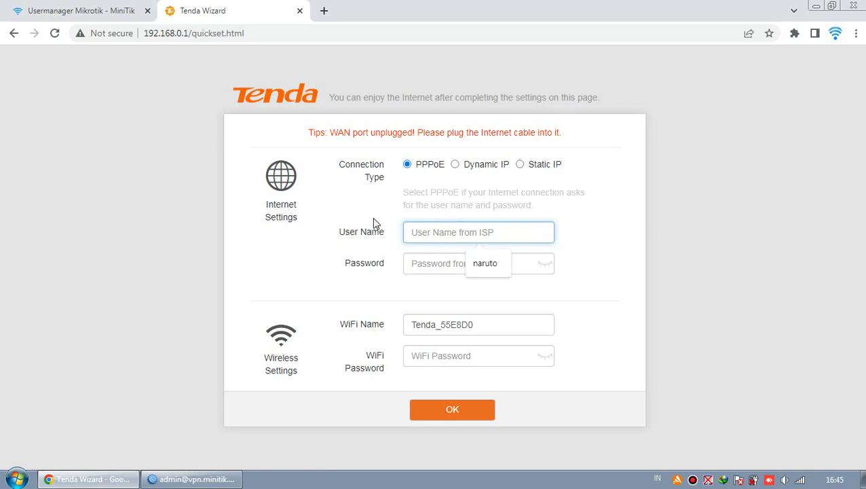
{"action": "left_click", "coordinate": [484, 264]}
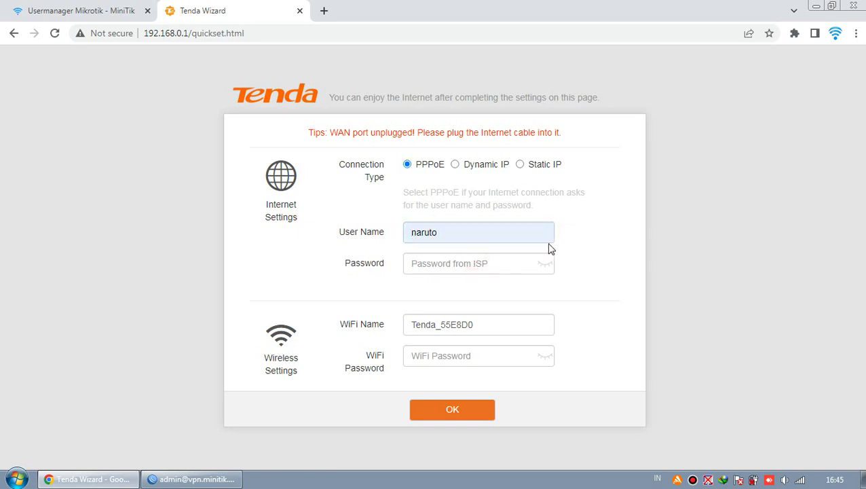
{"action": "left_click", "coordinate": [512, 263]}
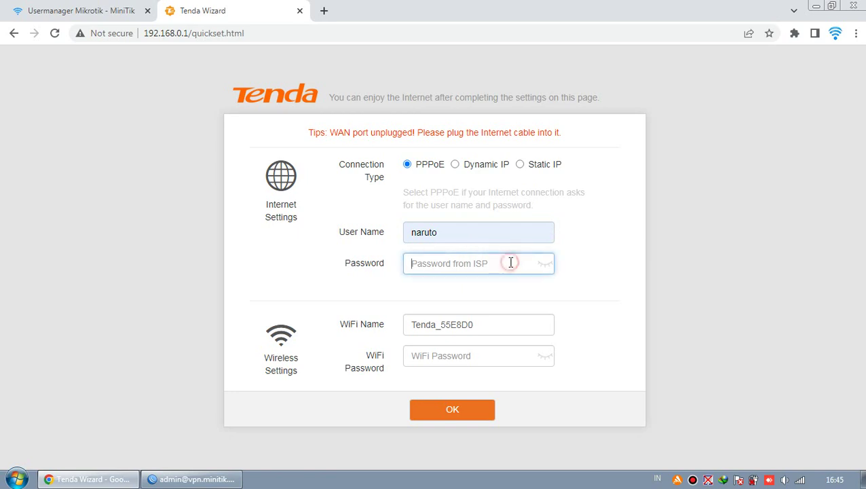
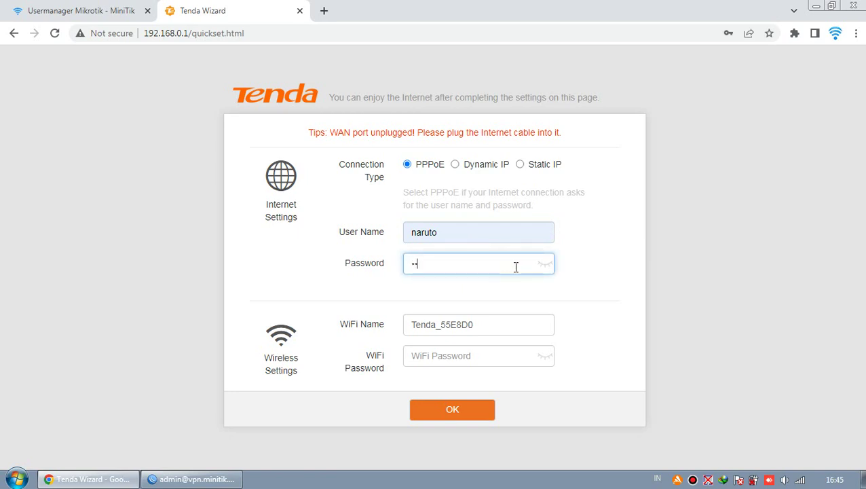
{"action": "left_click", "coordinate": [546, 264]}
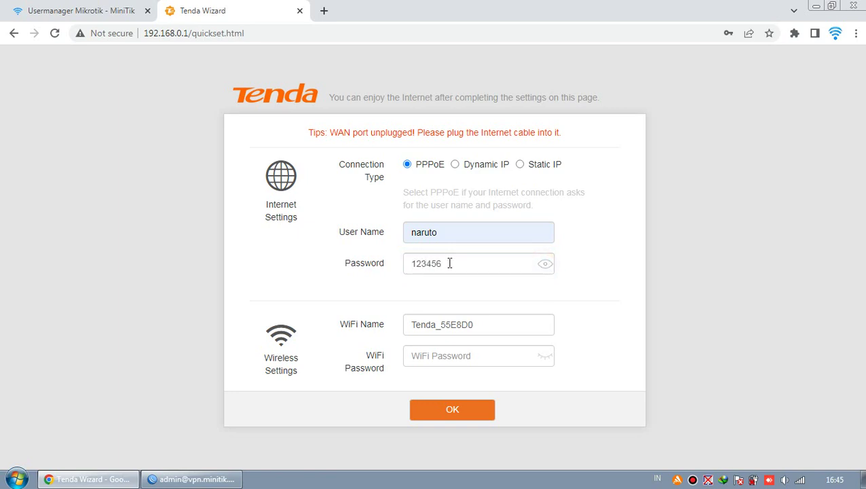
{"action": "left_click", "coordinate": [547, 266]}
{"action": "left_click_drag", "start_coordinate": [476, 265], "coordinate": [417, 264]}
{"action": "left_click", "coordinate": [546, 264]}
{"action": "left_click", "coordinate": [546, 265]}
{"action": "double_click", "coordinate": [507, 325]}
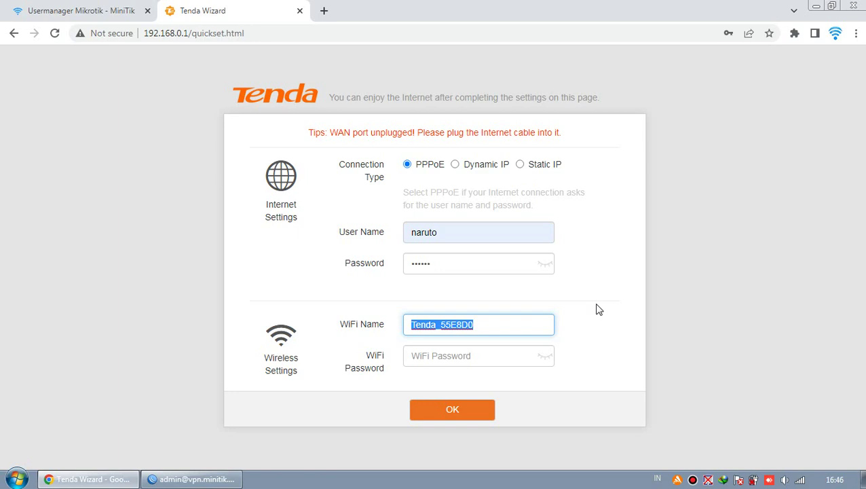
Set the WiFi name to the saved Naruto_Hotspot entry.
{"action": "type", "text": "N"}
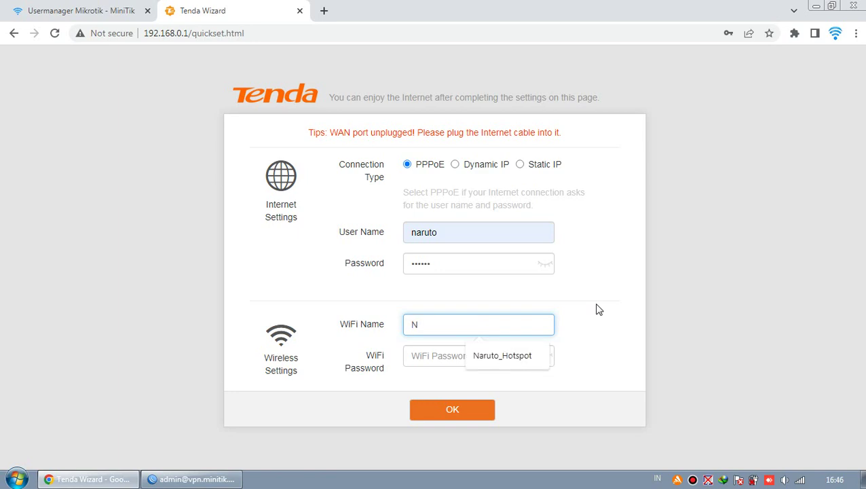
{"action": "left_click", "coordinate": [533, 356]}
{"action": "left_click", "coordinate": [520, 326]}
{"action": "left_click", "coordinate": [569, 343]}
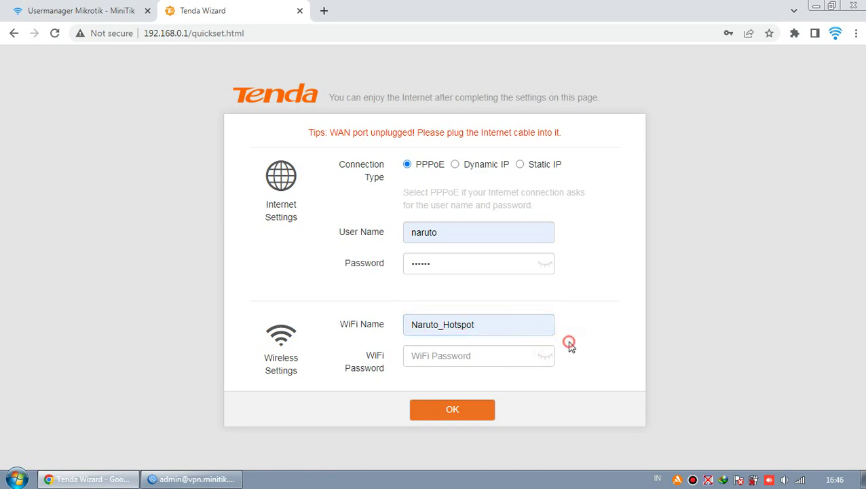
Type a nine-digit WiFi password and reveal it briefly to verify.
{"action": "left_click", "coordinate": [484, 349]}
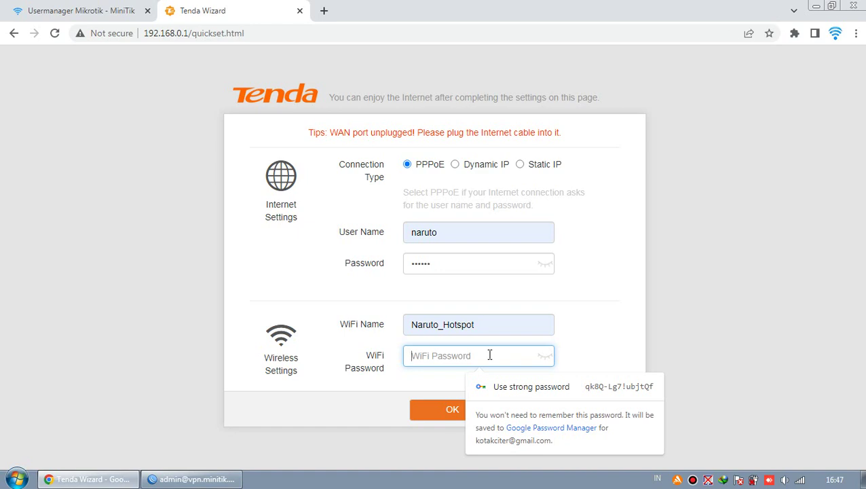
{"action": "type", "text": "1"}
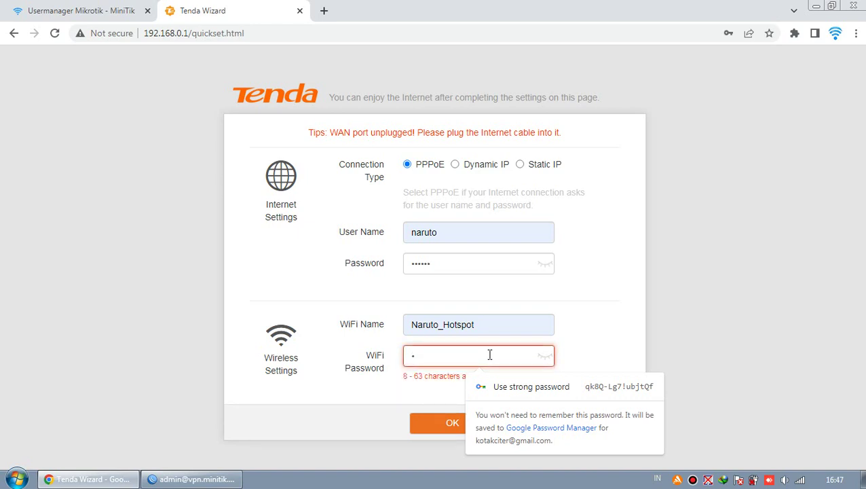
{"action": "key", "text": "BackSpace"}
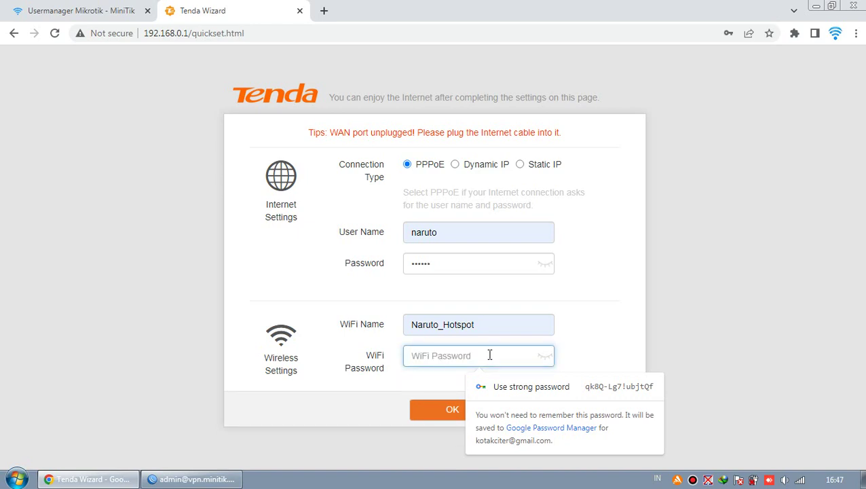
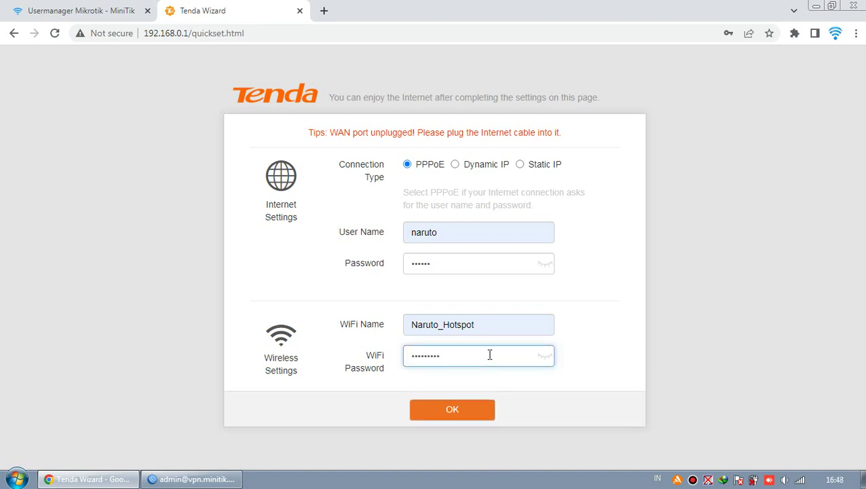
{"action": "left_click", "coordinate": [546, 356]}
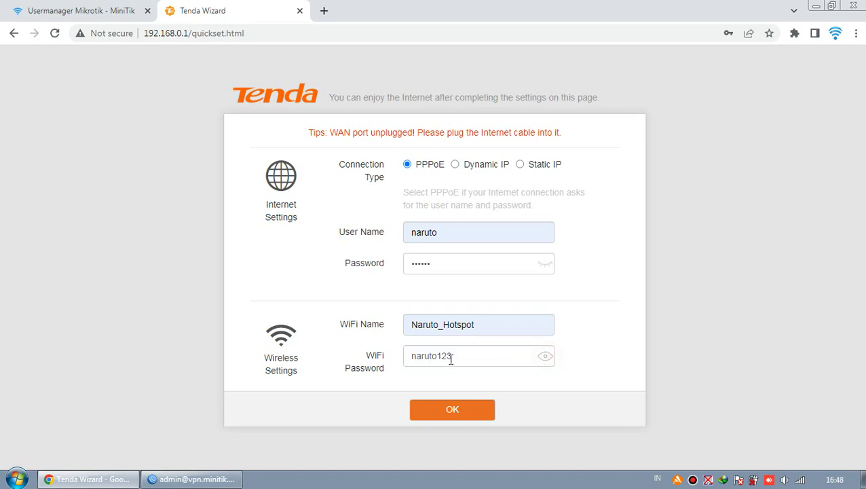
{"action": "left_click", "coordinate": [546, 357]}
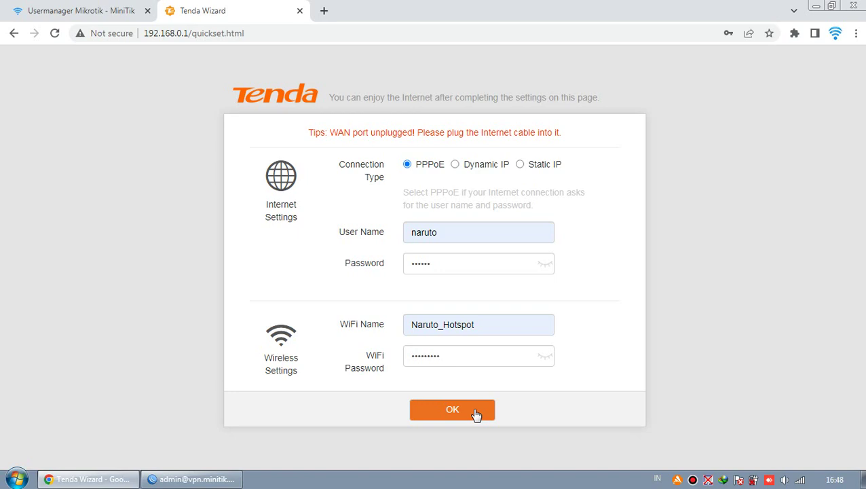
Confirm the quick setup with OK and dismiss Chrome's save-password prompt.
{"action": "left_click", "coordinate": [475, 412]}
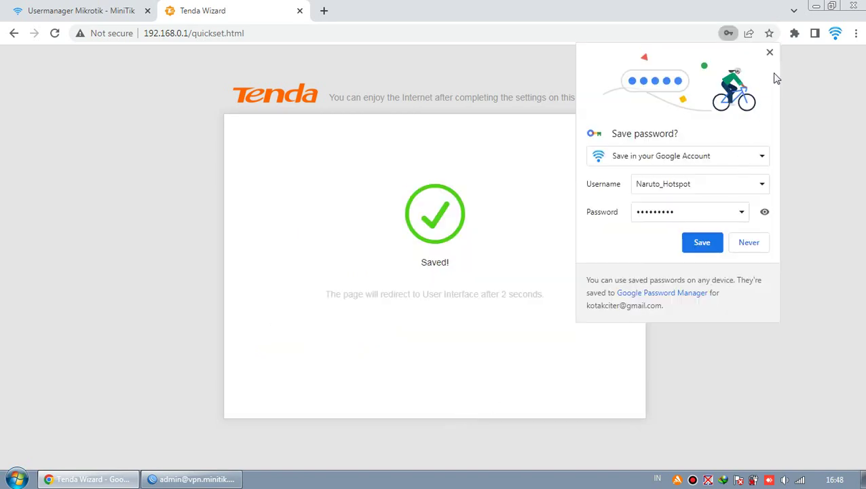
{"action": "left_click", "coordinate": [770, 53]}
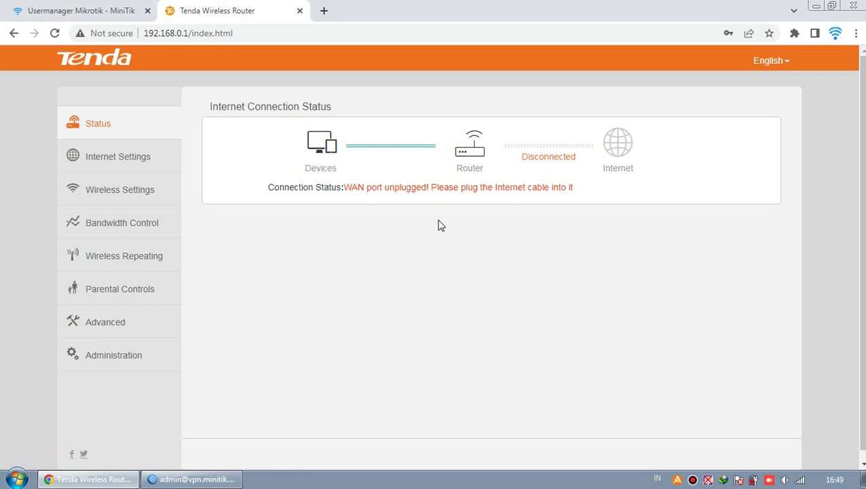
Move from Internet Settings and Status to the Wireless Settings page.
{"action": "left_click", "coordinate": [148, 167]}
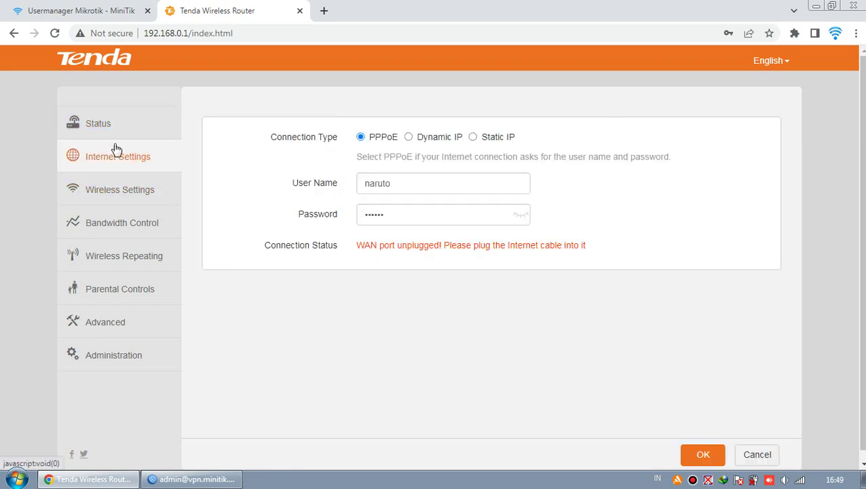
{"action": "left_click", "coordinate": [98, 123]}
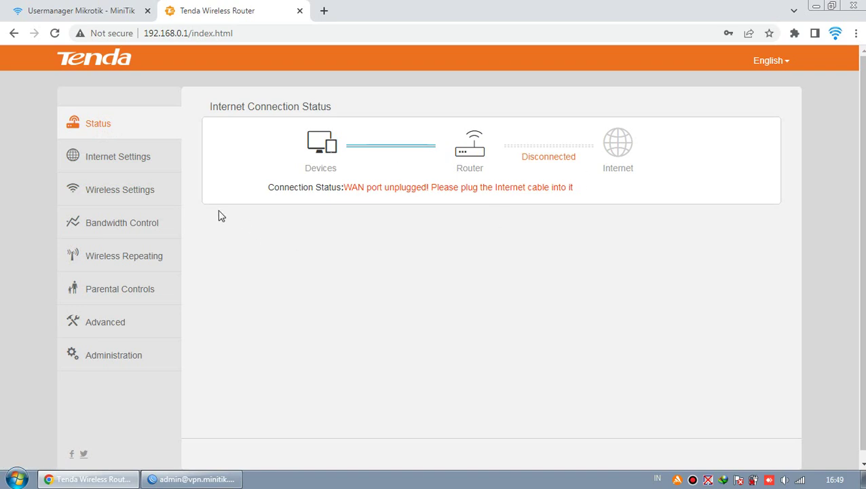
{"action": "left_click", "coordinate": [128, 158]}
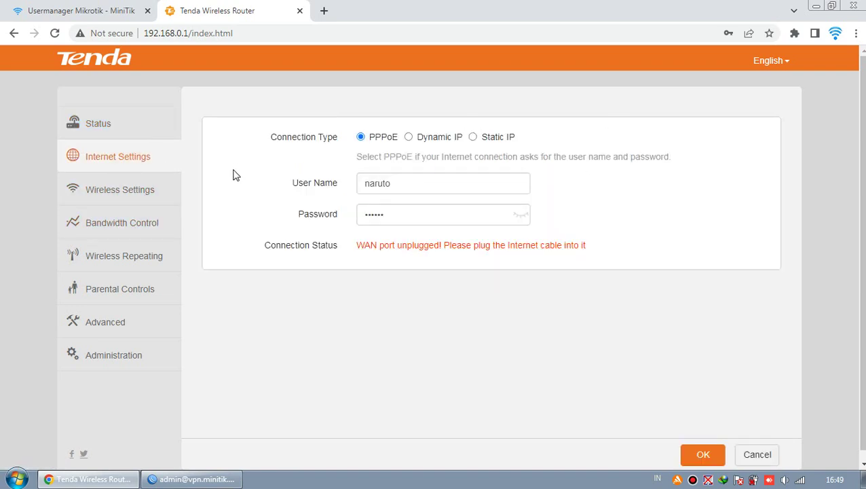
{"action": "left_click", "coordinate": [152, 193]}
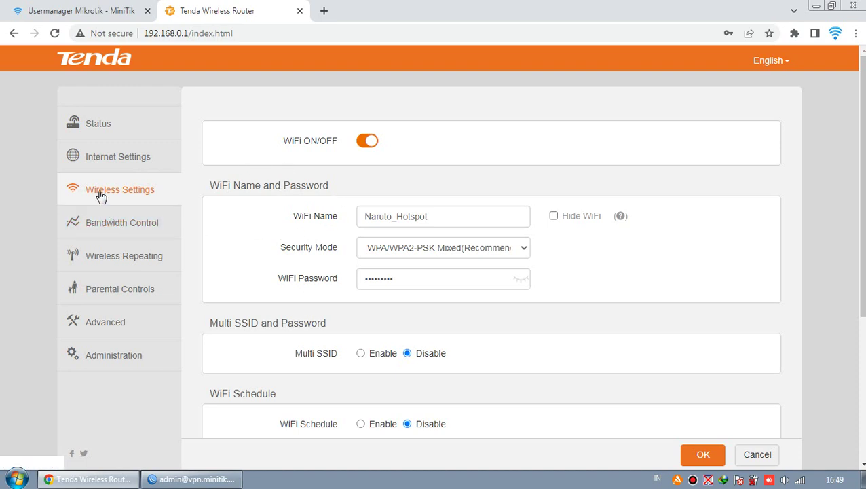
Check Naruto_Hotspot's stored WiFi password and scroll down to the Wireless Parameters section.
{"action": "scroll", "coordinate": [349, 241], "scroll_direction": "down", "scroll_amount": 1}
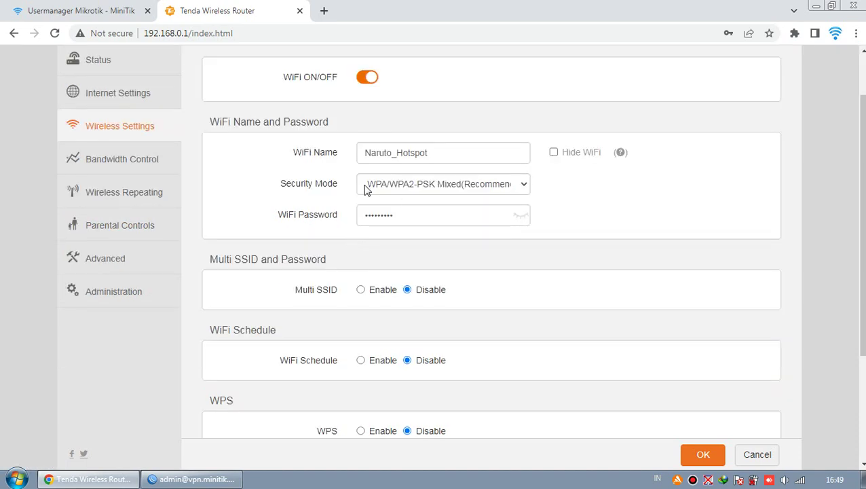
{"action": "scroll", "coordinate": [462, 207], "scroll_direction": "down", "scroll_amount": 1}
{"action": "left_click", "coordinate": [523, 154]}
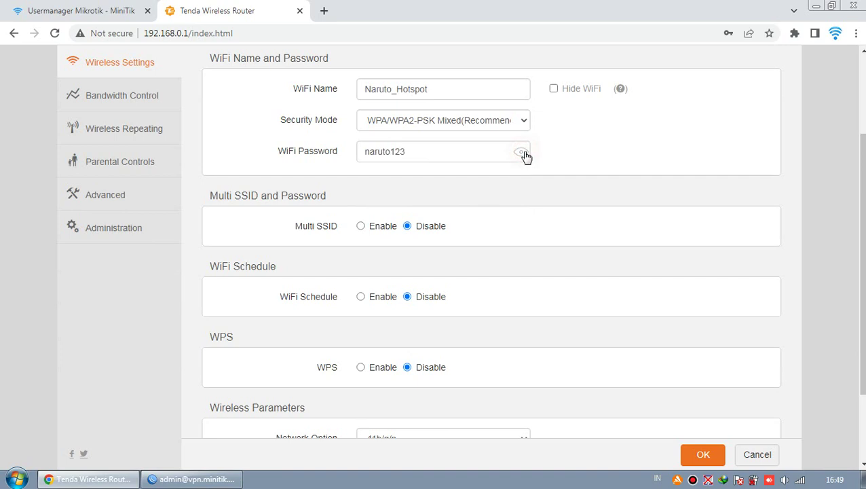
{"action": "left_click", "coordinate": [523, 155]}
{"action": "scroll", "coordinate": [524, 189], "scroll_direction": "down", "scroll_amount": 1}
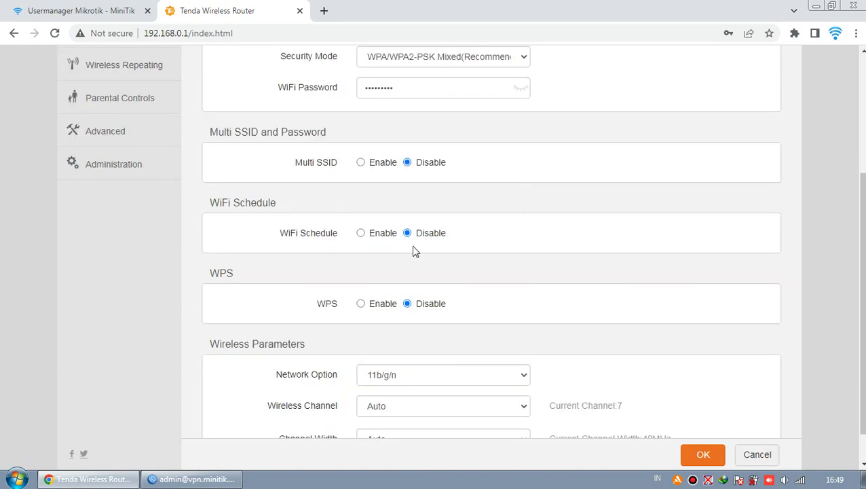
{"action": "scroll", "coordinate": [411, 244], "scroll_direction": "down", "scroll_amount": 1}
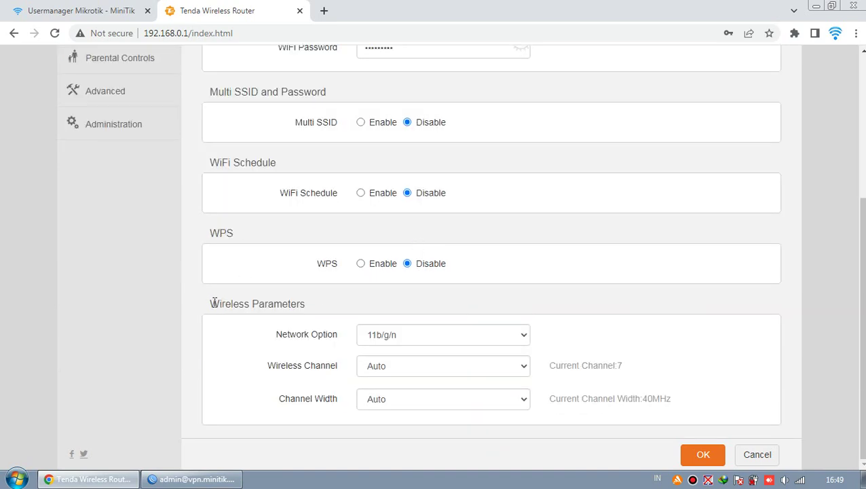
{"action": "double_click", "coordinate": [307, 304]}
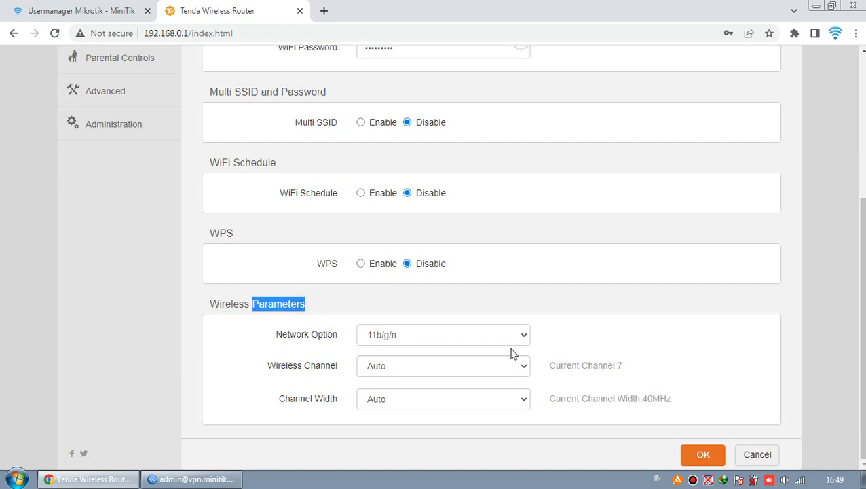
{"action": "left_click", "coordinate": [576, 340]}
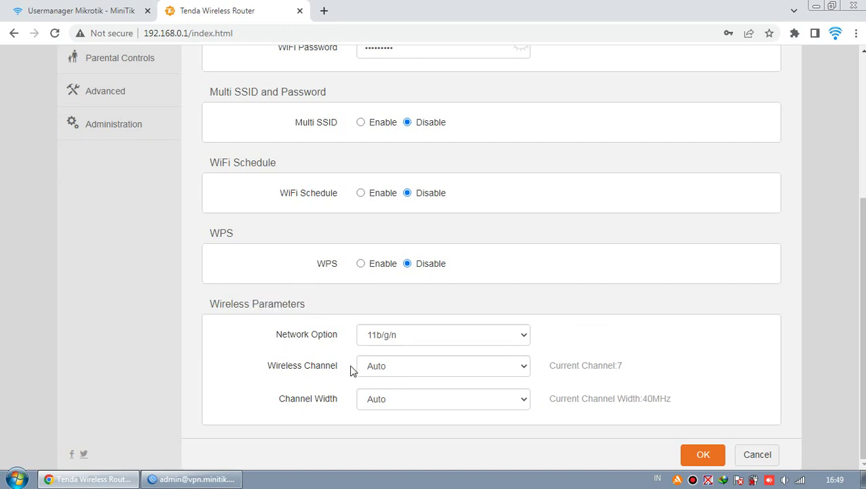
{"action": "double_click", "coordinate": [324, 365]}
{"action": "left_click", "coordinate": [573, 376]}
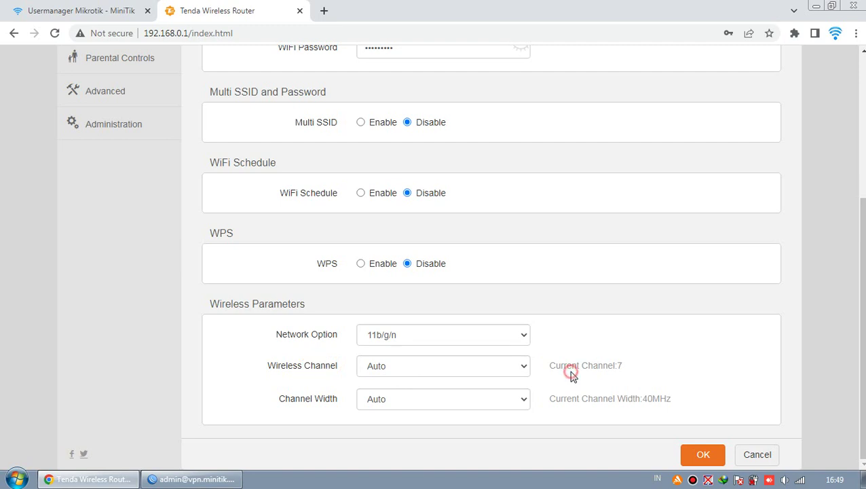
{"action": "left_click", "coordinate": [523, 336]}
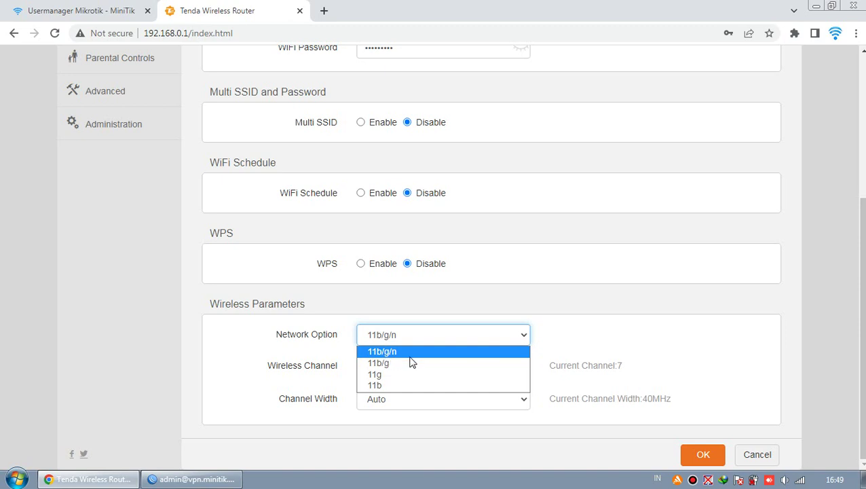
{"action": "left_click", "coordinate": [553, 339]}
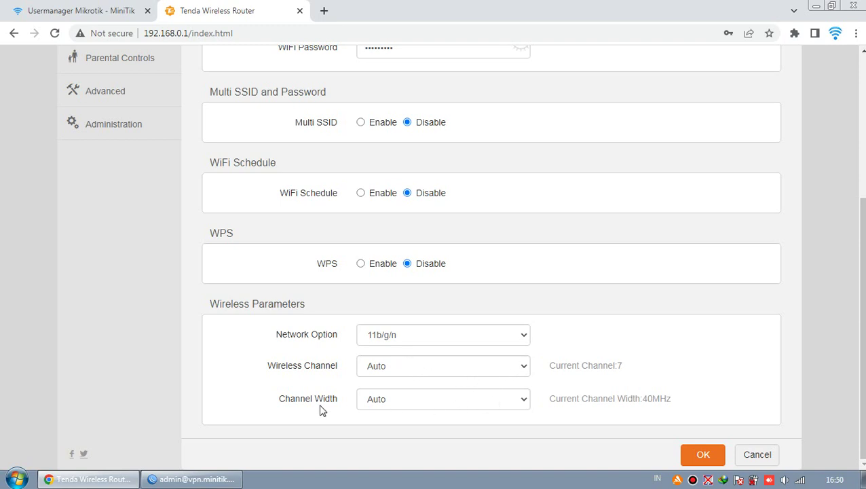
{"action": "left_click_drag", "start_coordinate": [279, 402], "coordinate": [333, 404]}
{"action": "left_click", "coordinate": [565, 400]}
{"action": "left_click", "coordinate": [522, 400]}
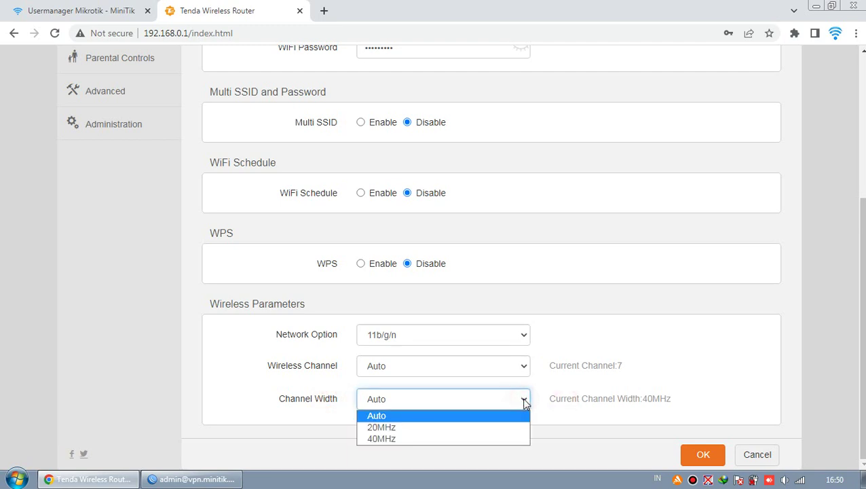
{"action": "left_click", "coordinate": [503, 427]}
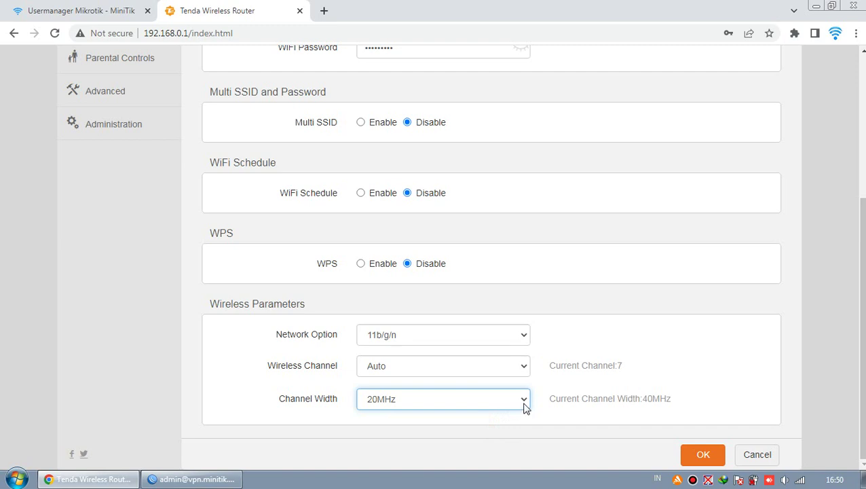
{"action": "left_click", "coordinate": [524, 402]}
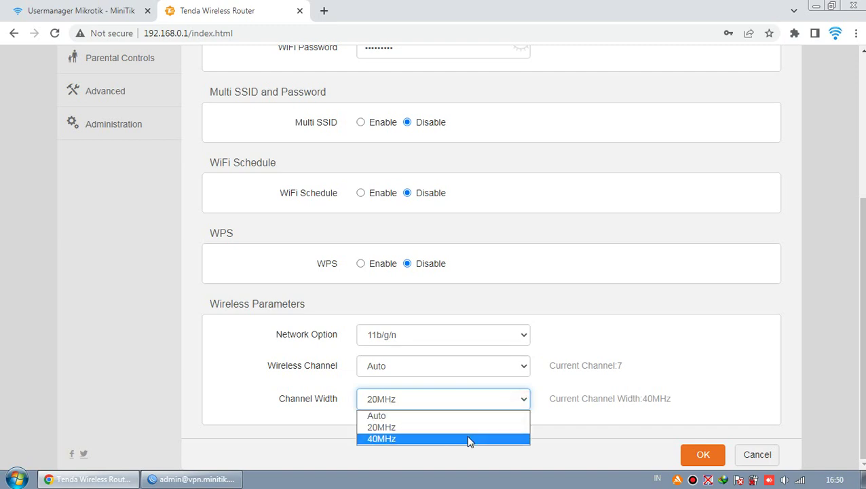
{"action": "left_click", "coordinate": [488, 426]}
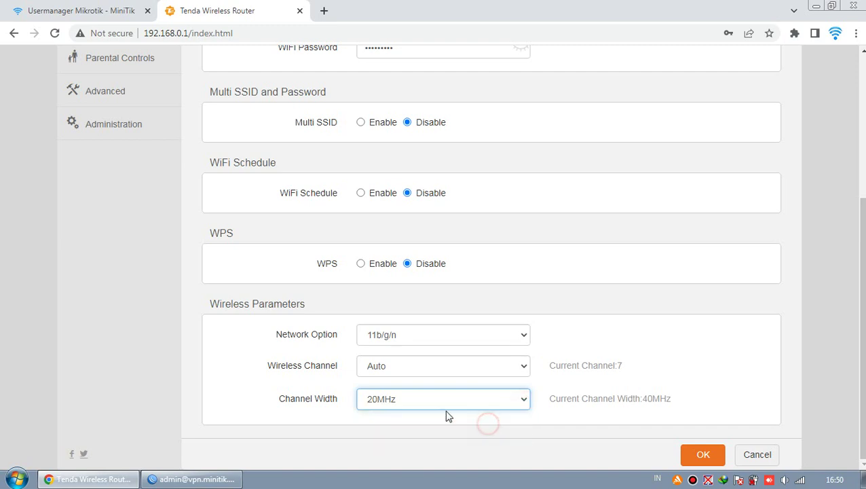
{"action": "left_click", "coordinate": [526, 402]}
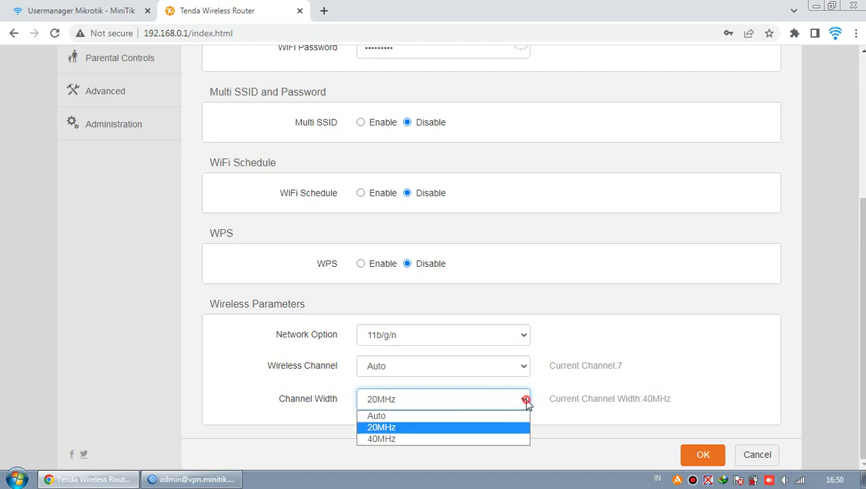
{"action": "left_click", "coordinate": [487, 440]}
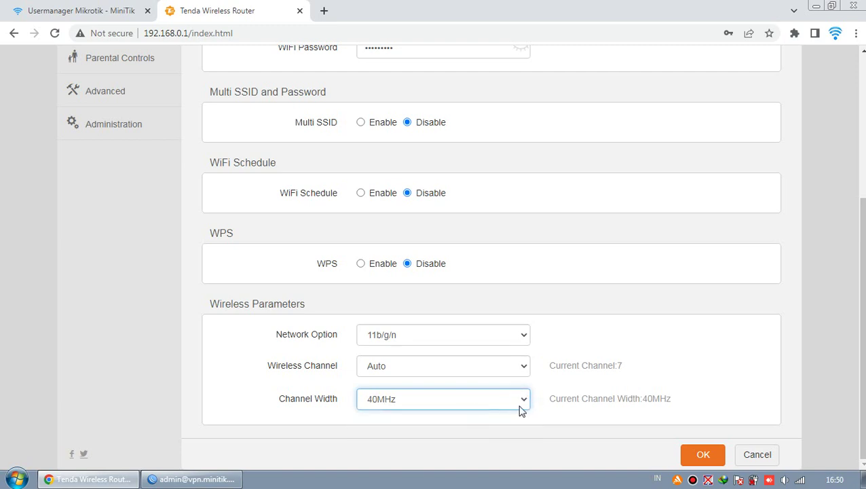
{"action": "left_click", "coordinate": [521, 402]}
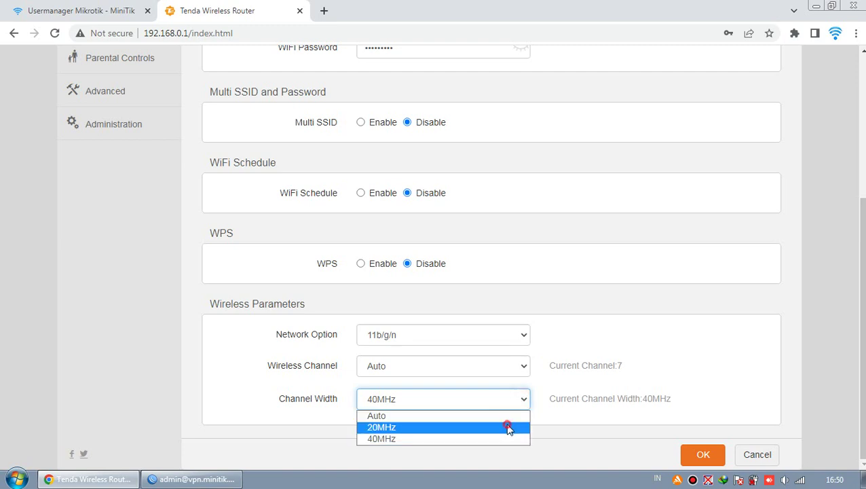
{"action": "left_click", "coordinate": [509, 428]}
{"action": "left_click", "coordinate": [513, 402]}
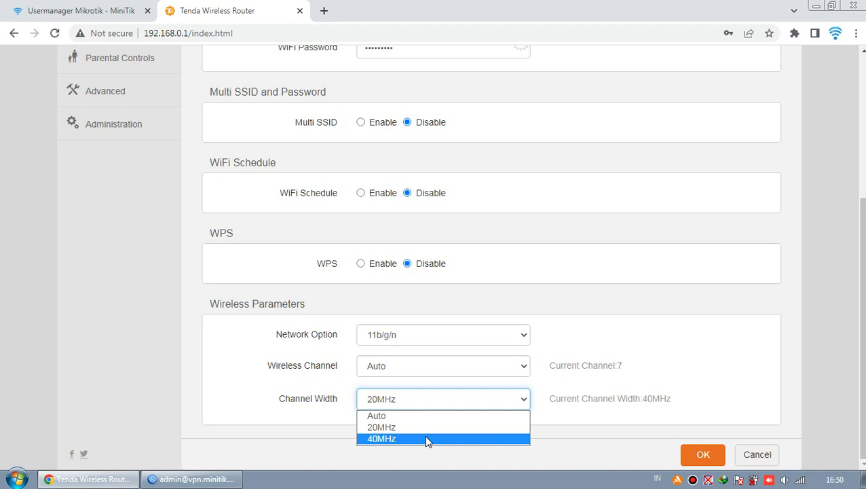
{"action": "left_click", "coordinate": [517, 427]}
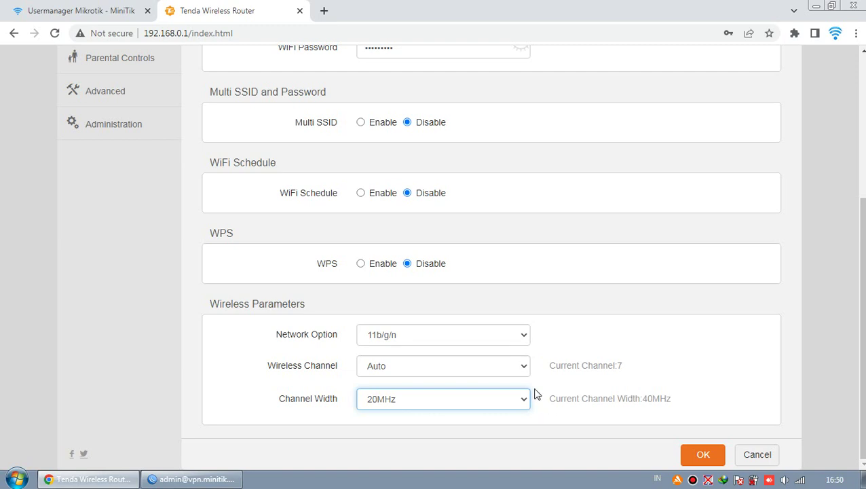
{"action": "left_click", "coordinate": [522, 402]}
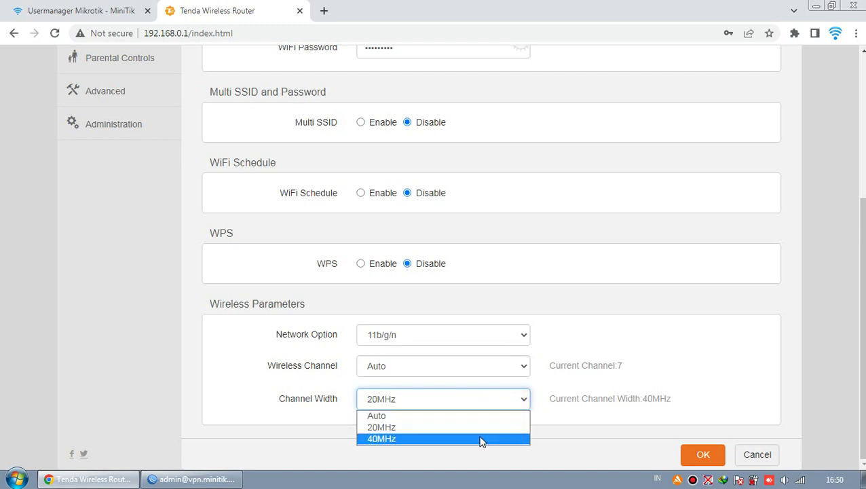
{"action": "left_click", "coordinate": [481, 439]}
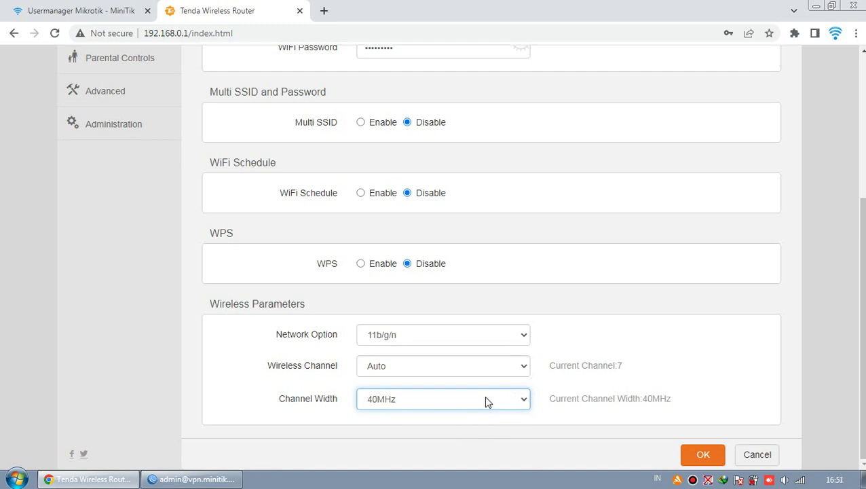
{"action": "left_click", "coordinate": [485, 398]}
{"action": "left_click", "coordinate": [484, 428]}
{"action": "left_click", "coordinate": [502, 401]}
{"action": "left_click", "coordinate": [494, 438]}
{"action": "left_click", "coordinate": [499, 402]}
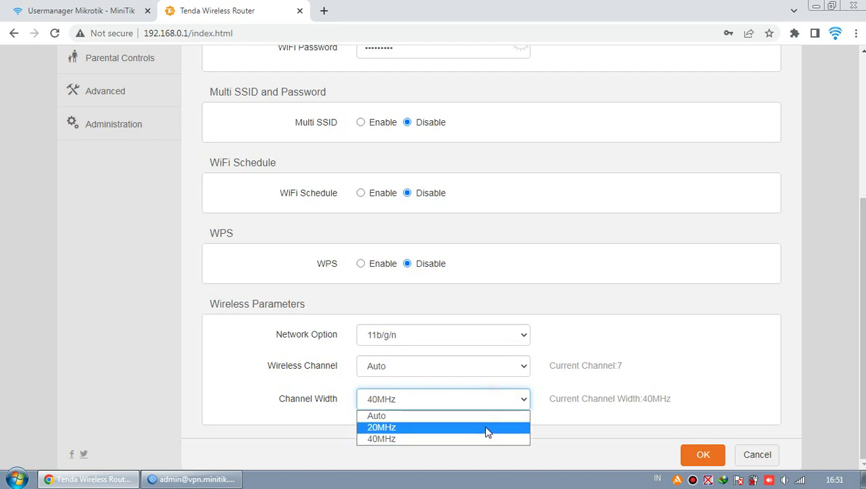
{"action": "left_click", "coordinate": [485, 427]}
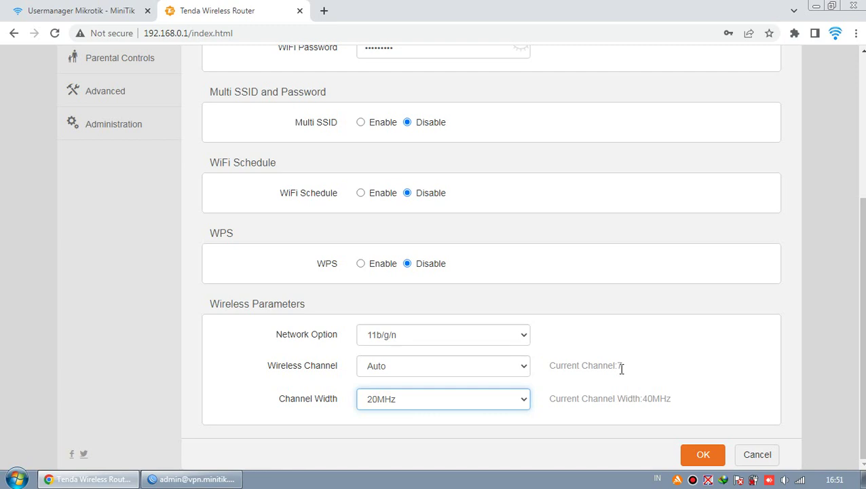
After trying 40MHz, settle the channel width on 20MHz and save the wireless settings.
{"action": "left_click", "coordinate": [525, 399]}
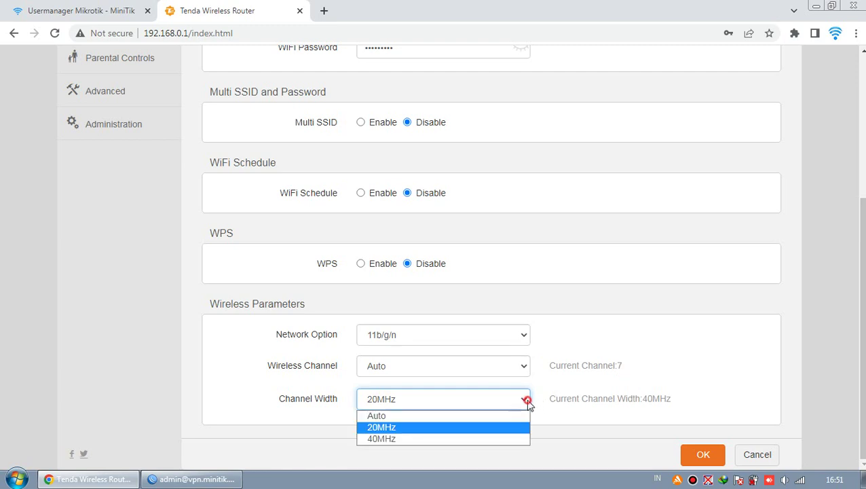
{"action": "left_click", "coordinate": [515, 438]}
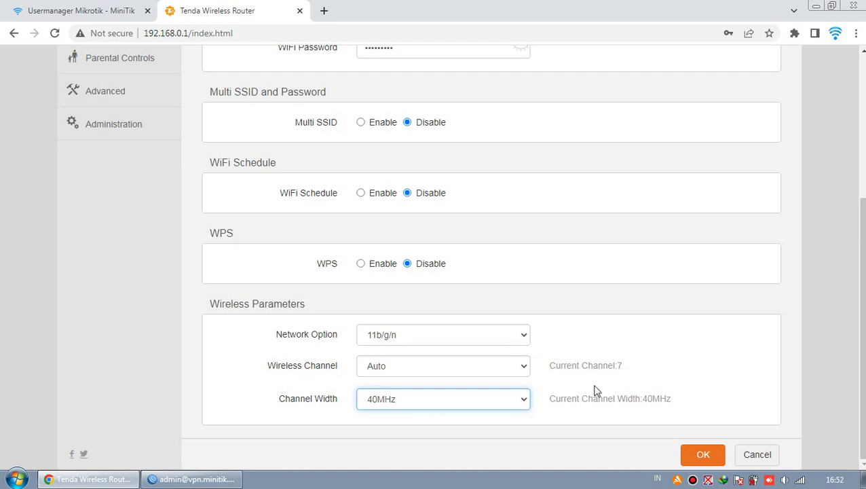
{"action": "left_click", "coordinate": [520, 406]}
{"action": "left_click", "coordinate": [508, 427]}
{"action": "left_click", "coordinate": [524, 400]}
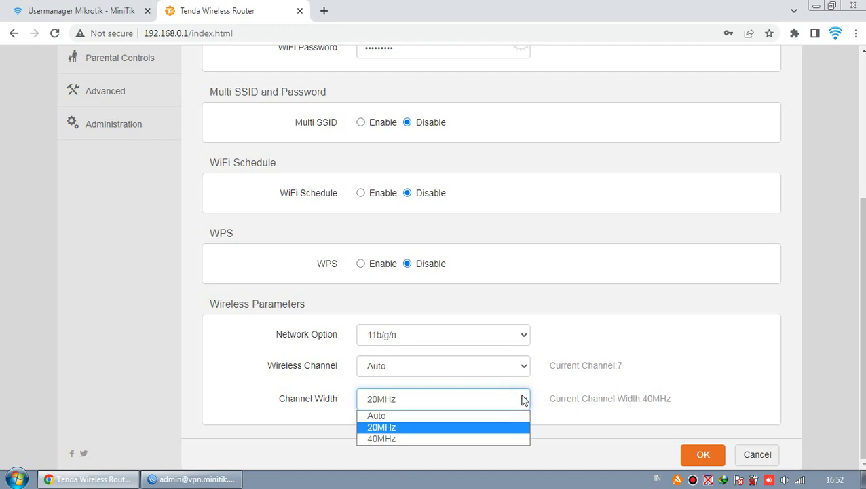
{"action": "left_click", "coordinate": [522, 399]}
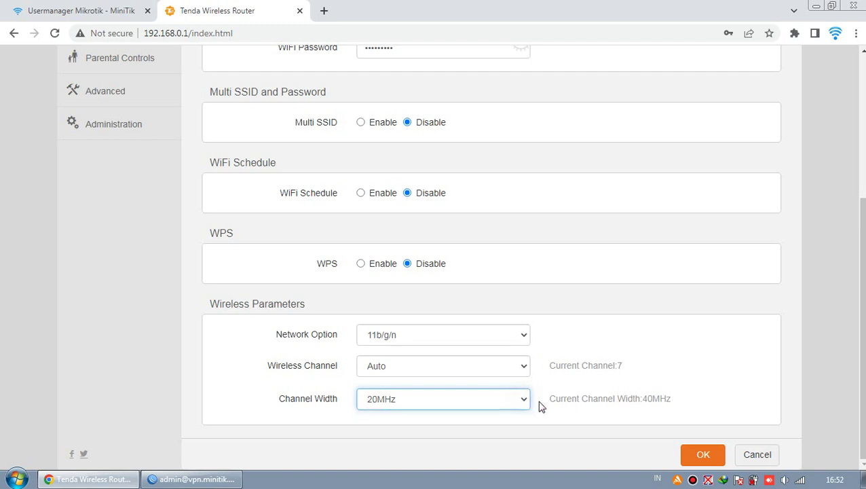
{"action": "left_click", "coordinate": [523, 401]}
{"action": "left_click", "coordinate": [503, 438]}
{"action": "left_click", "coordinate": [523, 399]}
{"action": "left_click", "coordinate": [517, 427]}
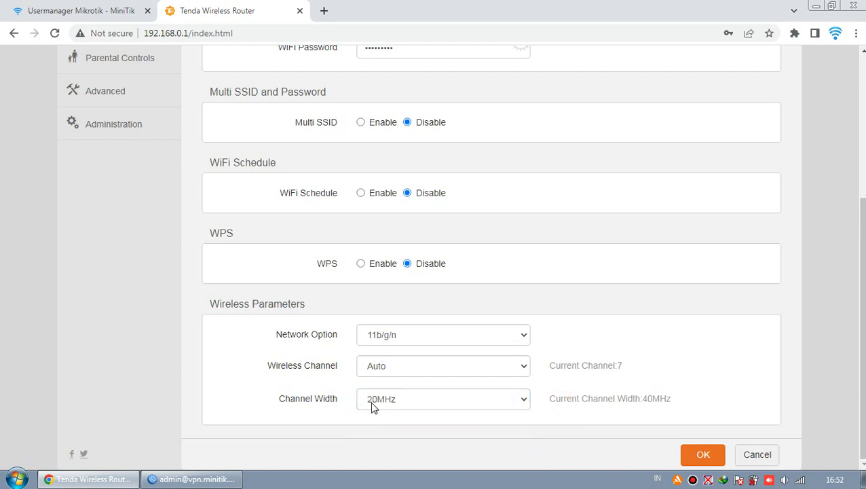
{"action": "left_click", "coordinate": [693, 456]}
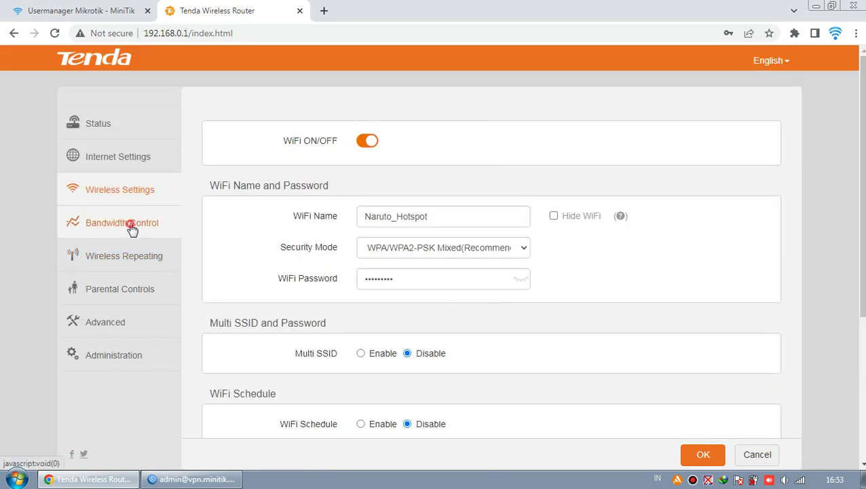
Pass through Bandwidth Control, Wireless Repeating and Parental Controls, then scroll Advanced down to AP Isolation.
{"action": "left_click", "coordinate": [129, 226]}
{"action": "left_click", "coordinate": [124, 256]}
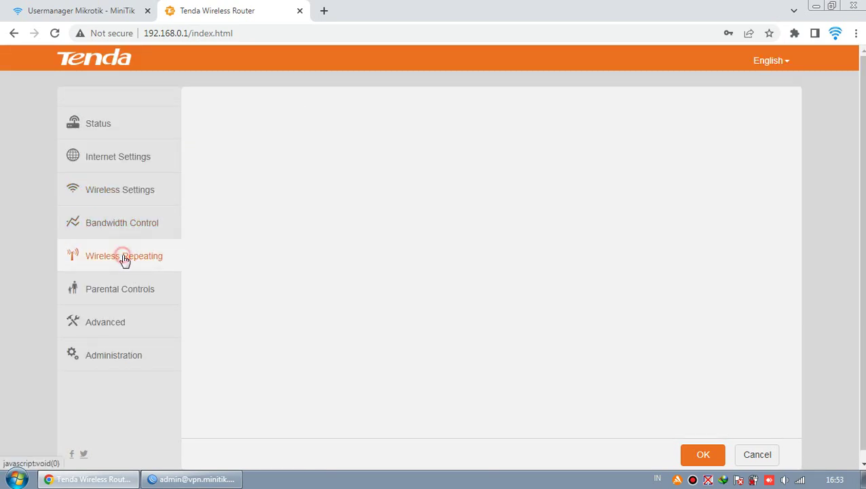
{"action": "left_click", "coordinate": [127, 288]}
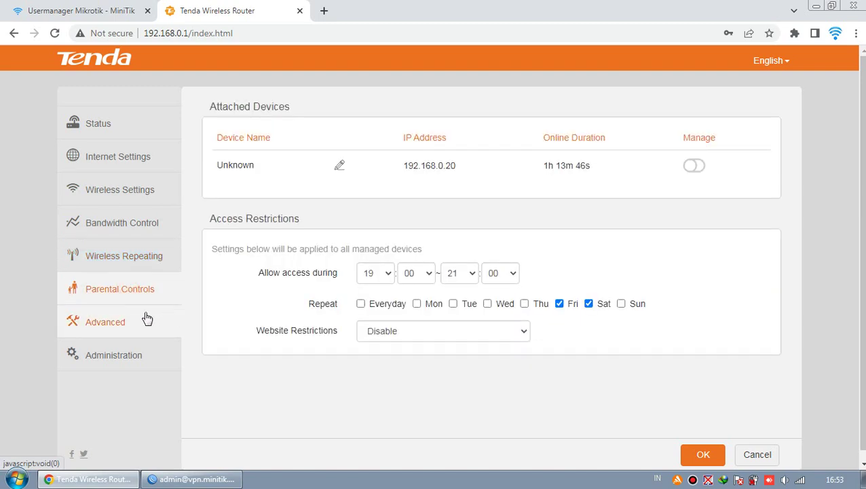
{"action": "left_click", "coordinate": [126, 323]}
{"action": "scroll", "coordinate": [216, 314], "scroll_direction": "down", "scroll_amount": 1}
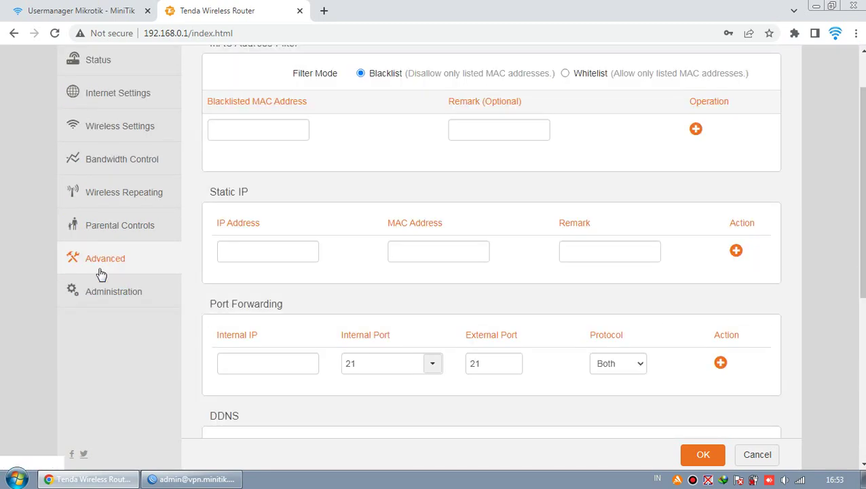
{"action": "left_click", "coordinate": [122, 269]}
{"action": "scroll", "coordinate": [194, 273], "scroll_direction": "down", "scroll_amount": 4}
{"action": "scroll", "coordinate": [200, 274], "scroll_direction": "down", "scroll_amount": 2}
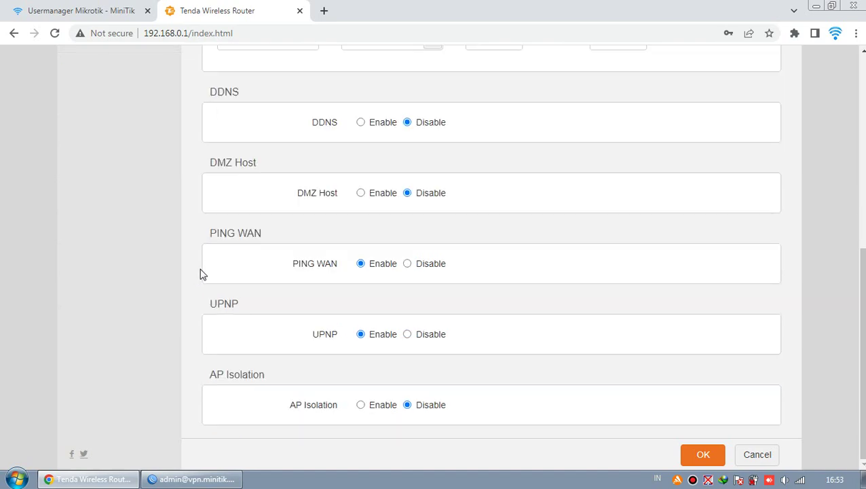
{"action": "scroll", "coordinate": [193, 269], "scroll_direction": "up", "scroll_amount": 4}
{"action": "scroll", "coordinate": [238, 234], "scroll_direction": "down", "scroll_amount": 4}
Switch UPNP to Disable.
{"action": "left_click_drag", "start_coordinate": [207, 303], "coordinate": [237, 299]}
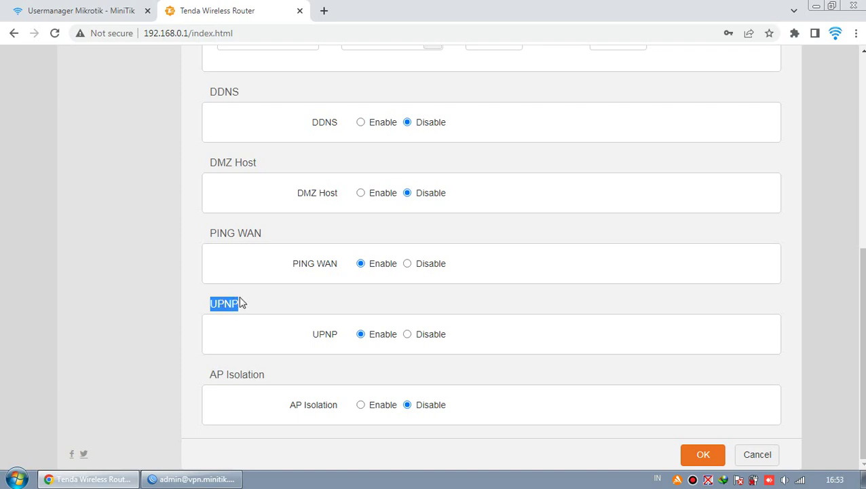
{"action": "left_click", "coordinate": [239, 297]}
{"action": "left_click", "coordinate": [408, 334]}
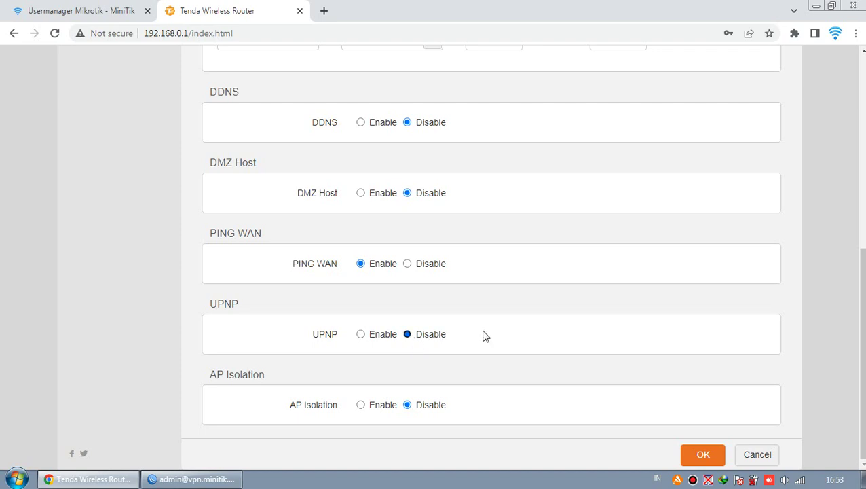
{"action": "double_click", "coordinate": [211, 311]}
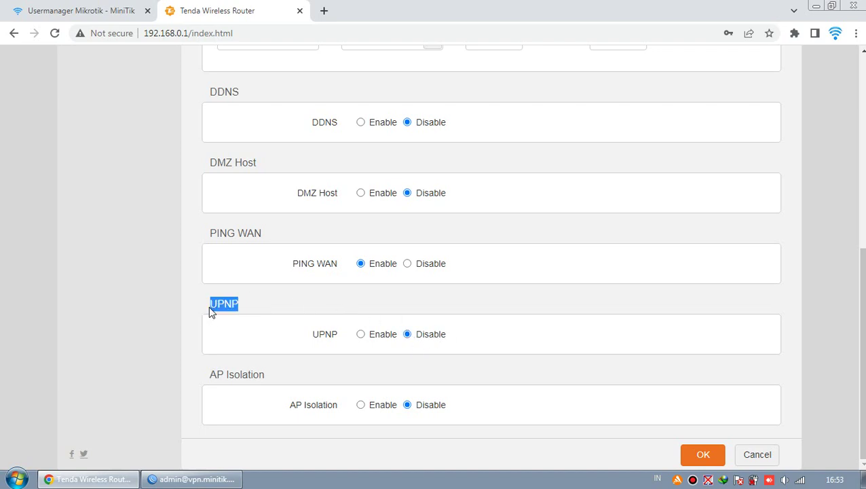
{"action": "left_click", "coordinate": [224, 305]}
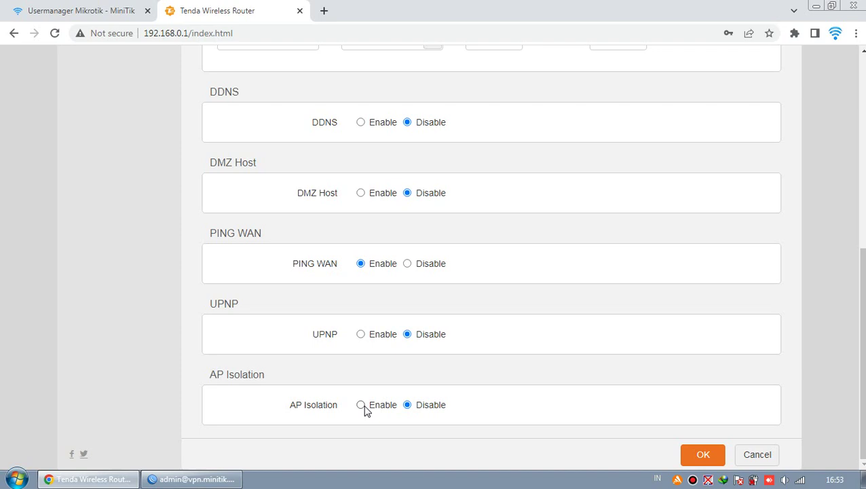
Switch AP Isolation to Enable and save the advanced settings.
{"action": "left_click", "coordinate": [361, 406]}
{"action": "left_click", "coordinate": [401, 423]}
{"action": "left_click", "coordinate": [694, 455]}
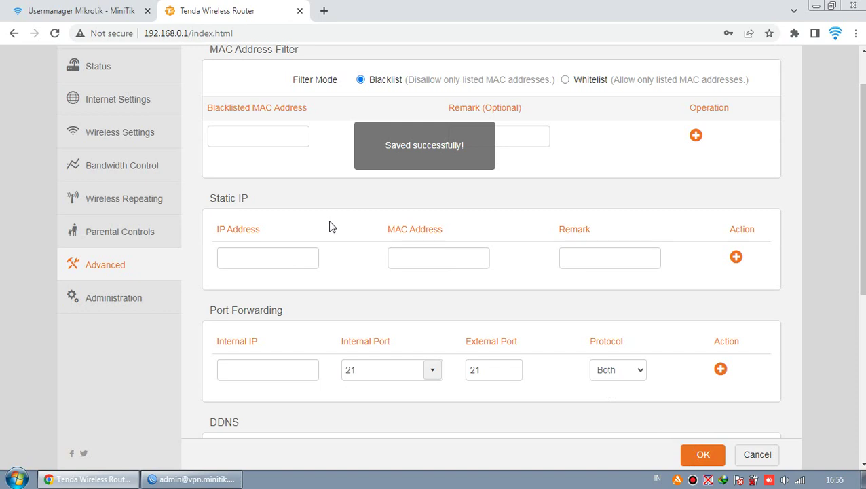
Go to the Administration page and find the New Password and Repeat New Password fields.
{"action": "left_click", "coordinate": [134, 303]}
{"action": "scroll", "coordinate": [238, 280], "scroll_direction": "up", "scroll_amount": 1}
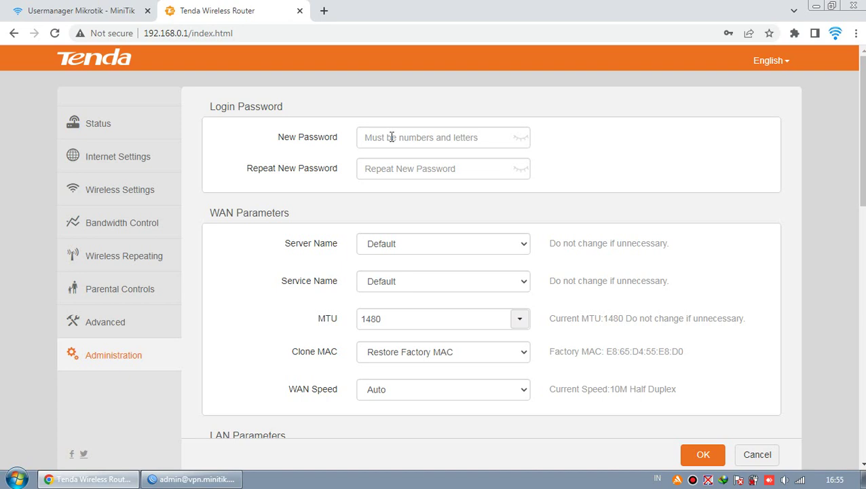
{"action": "left_click", "coordinate": [392, 137]}
{"action": "left_click", "coordinate": [377, 168]}
{"action": "left_click", "coordinate": [457, 142]}
{"action": "left_click", "coordinate": [388, 167]}
{"action": "left_click", "coordinate": [541, 152]}
Enter the same new login password in both fields and reveal both in plain text.
{"action": "left_click", "coordinate": [478, 136]}
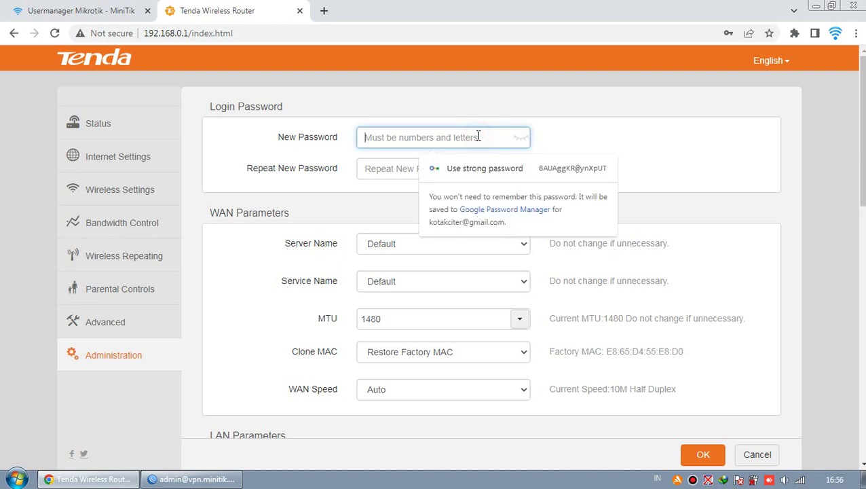
{"action": "left_click", "coordinate": [403, 169]}
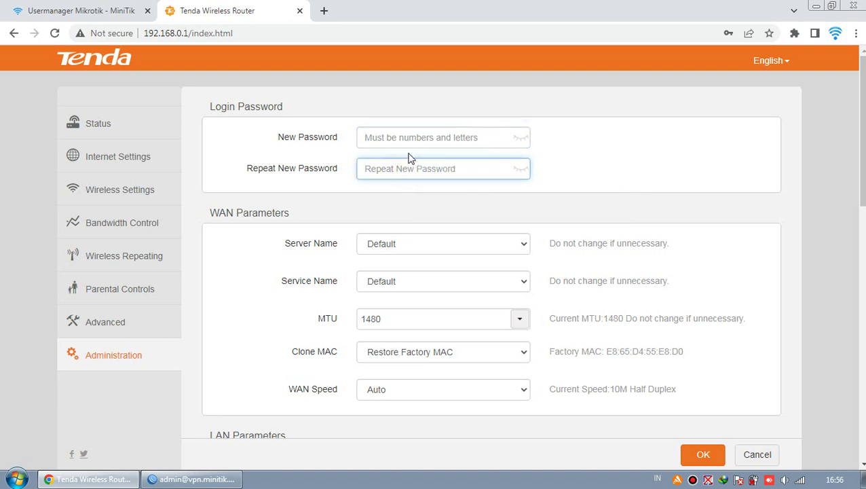
{"action": "left_click", "coordinate": [405, 140]}
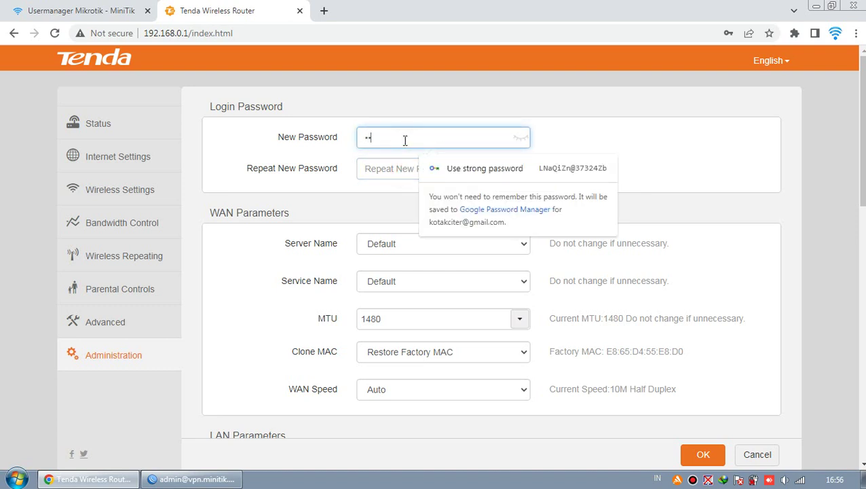
{"action": "key", "text": "Tab"}
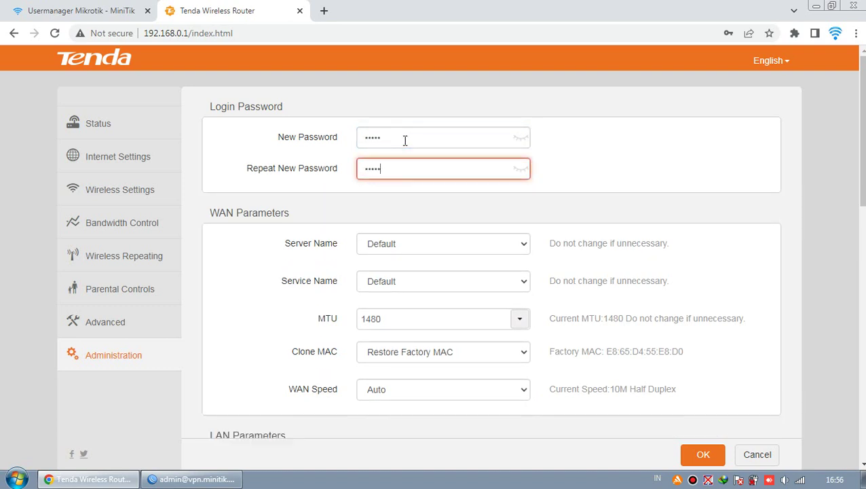
{"action": "left_click", "coordinate": [520, 137]}
{"action": "left_click", "coordinate": [520, 168]}
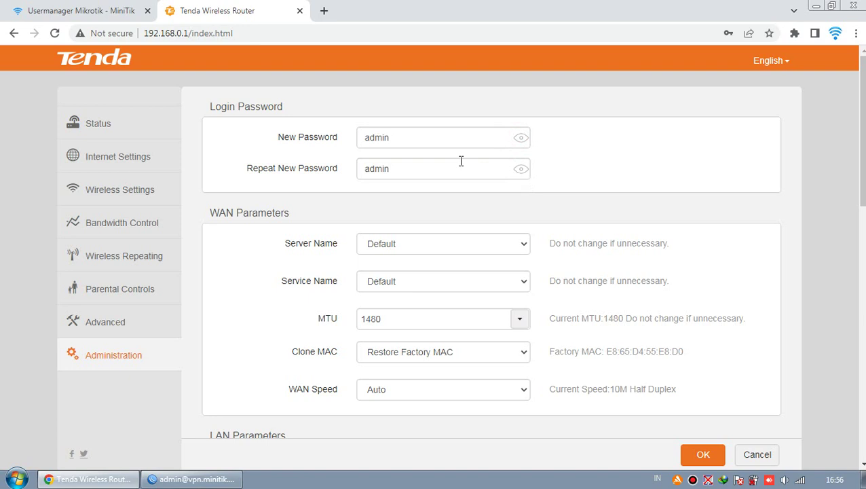
{"action": "double_click", "coordinate": [422, 140]}
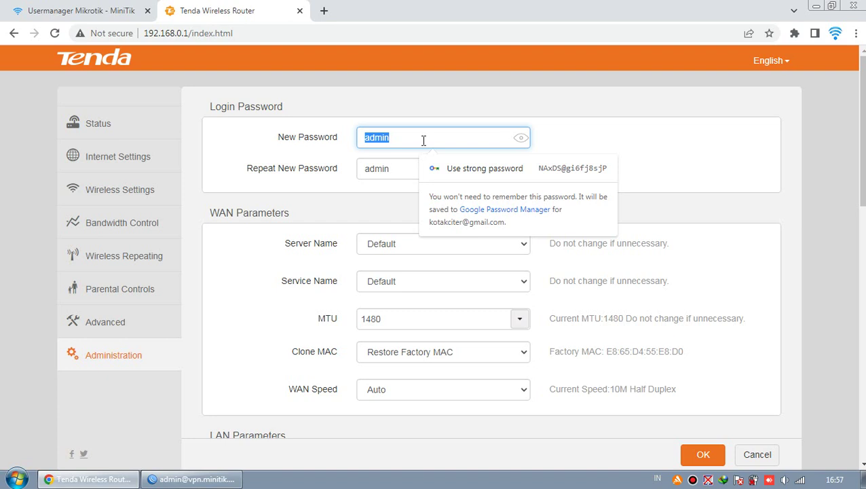
Check both password fields hold the same new password, dismissing the strong-password suggestion.
{"action": "left_click", "coordinate": [546, 136]}
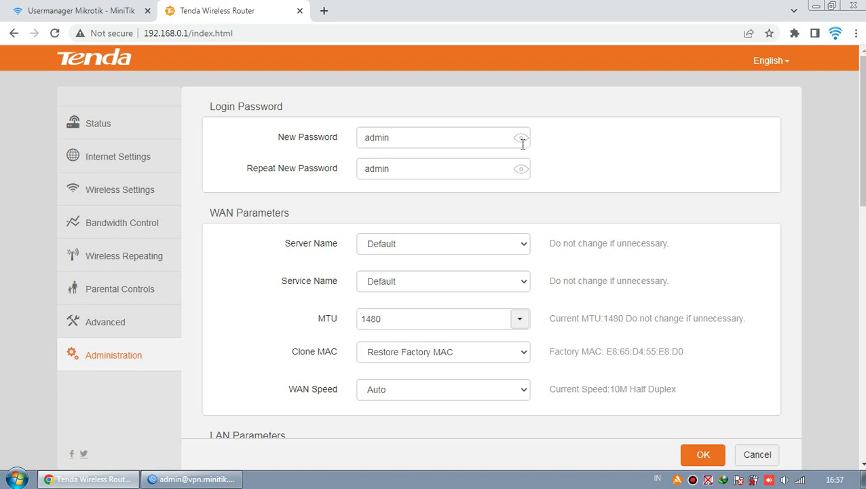
{"action": "double_click", "coordinate": [406, 142]}
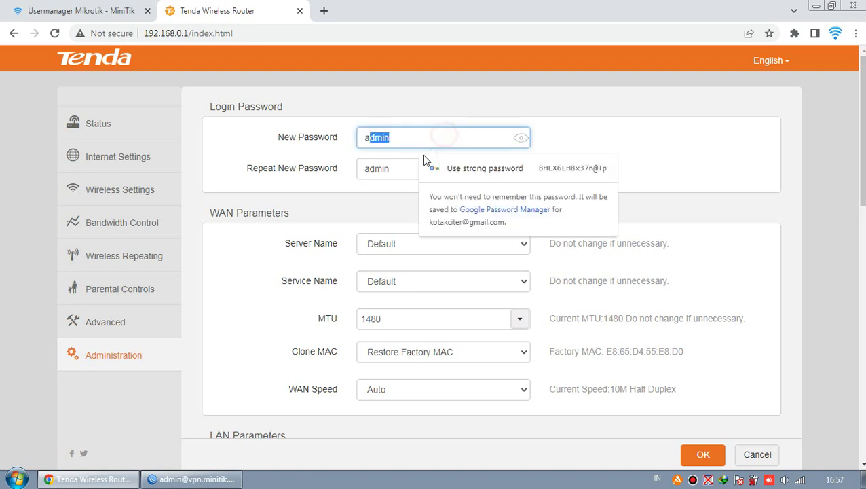
{"action": "left_click", "coordinate": [530, 162]}
{"action": "left_click", "coordinate": [569, 155]}
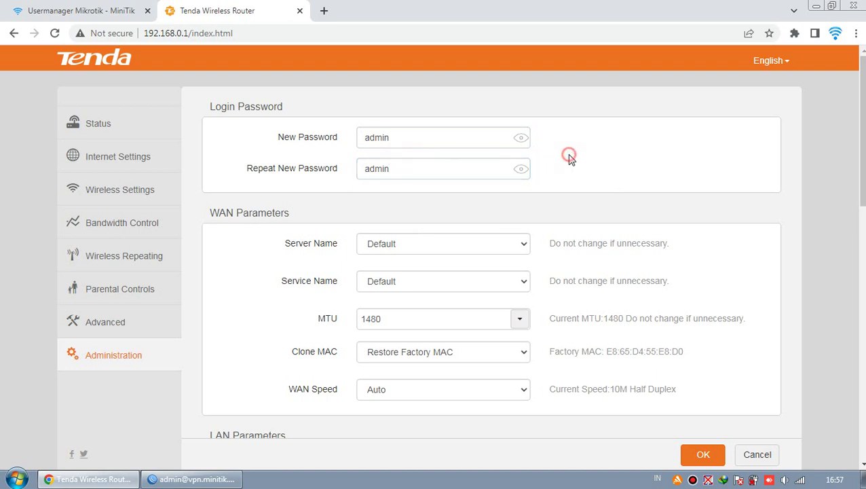
{"action": "double_click", "coordinate": [425, 135]}
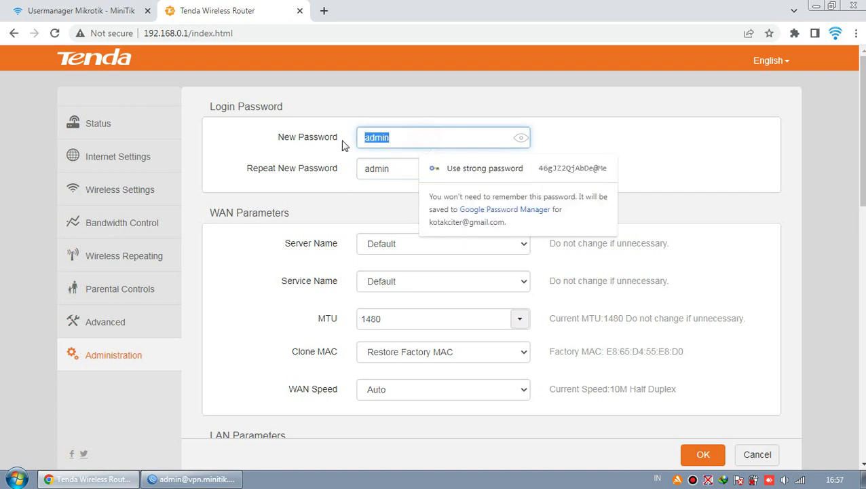
{"action": "left_click", "coordinate": [557, 140]}
{"action": "double_click", "coordinate": [408, 165]}
{"action": "left_click", "coordinate": [544, 152]}
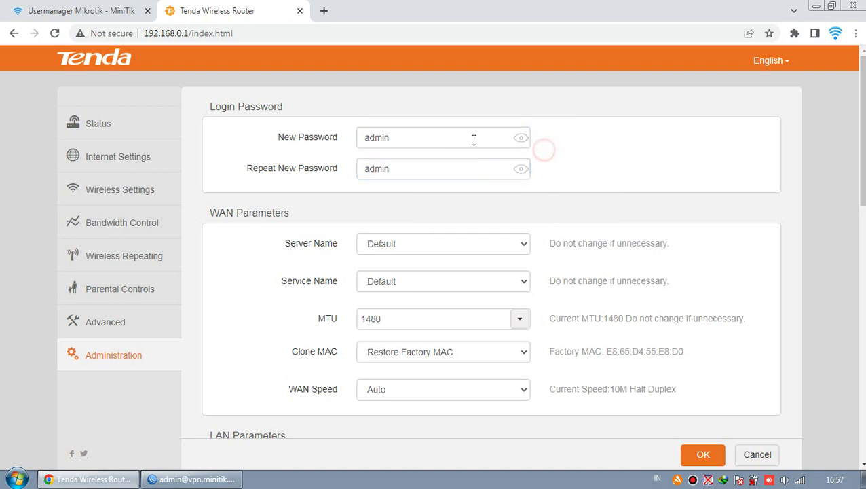
{"action": "scroll", "coordinate": [524, 234], "scroll_direction": "down", "scroll_amount": 2}
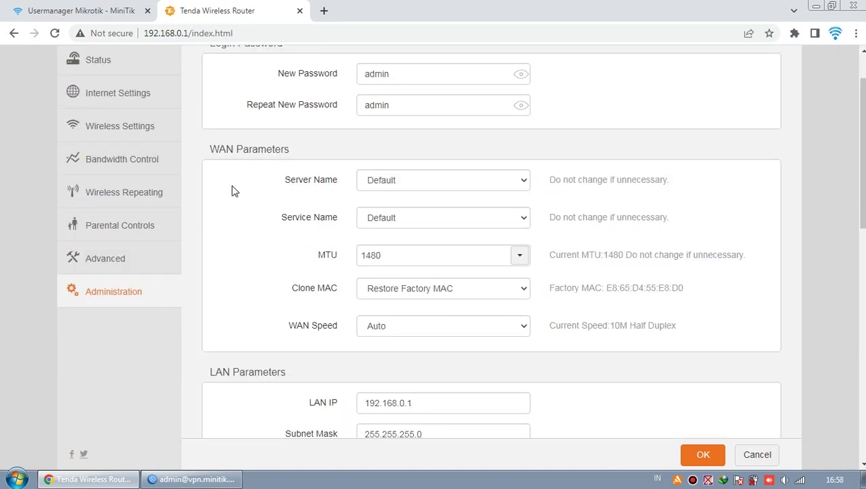
{"action": "scroll", "coordinate": [322, 173], "scroll_direction": "down", "scroll_amount": 1}
{"action": "scroll", "coordinate": [359, 143], "scroll_direction": "up", "scroll_amount": 3}
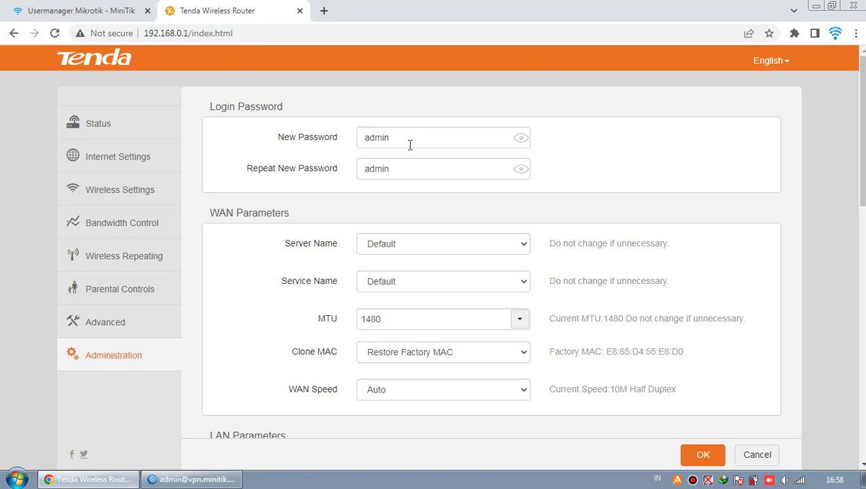
{"action": "left_click", "coordinate": [408, 143]}
{"action": "double_click", "coordinate": [408, 143]}
{"action": "left_click", "coordinate": [385, 168]}
{"action": "left_click", "coordinate": [409, 205]}
{"action": "scroll", "coordinate": [418, 206], "scroll_direction": "down", "scroll_amount": 1}
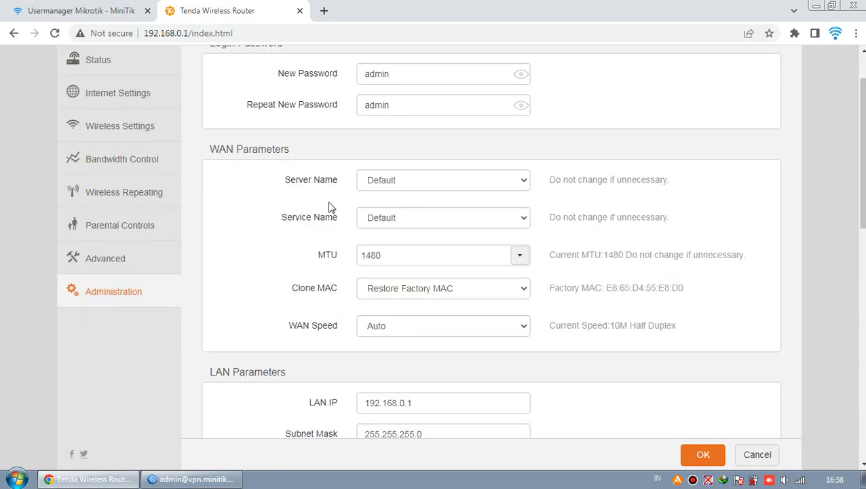
{"action": "scroll", "coordinate": [399, 152], "scroll_direction": "up", "scroll_amount": 1}
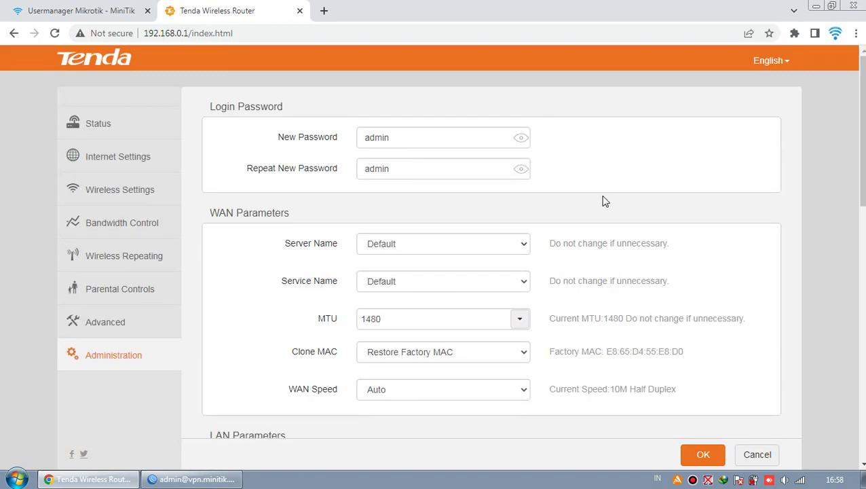
{"action": "scroll", "coordinate": [600, 198], "scroll_direction": "down", "scroll_amount": 1}
{"action": "scroll", "coordinate": [245, 169], "scroll_direction": "down", "scroll_amount": 2}
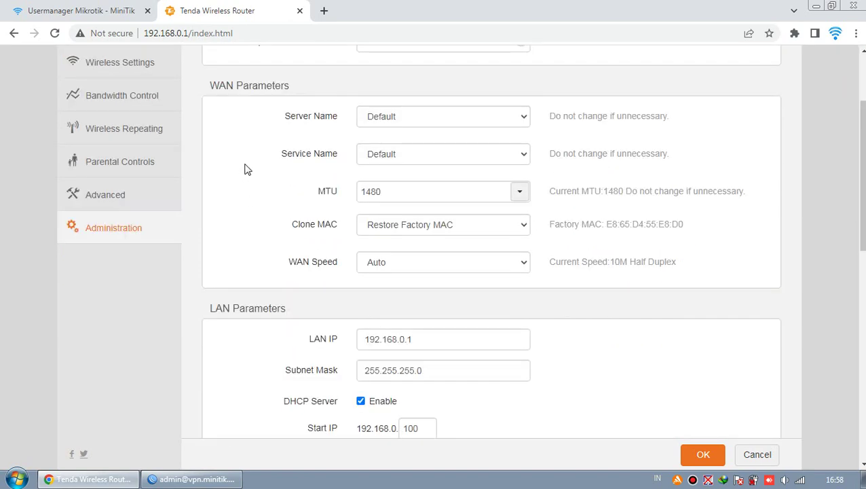
{"action": "scroll", "coordinate": [246, 169], "scroll_direction": "down", "scroll_amount": 1}
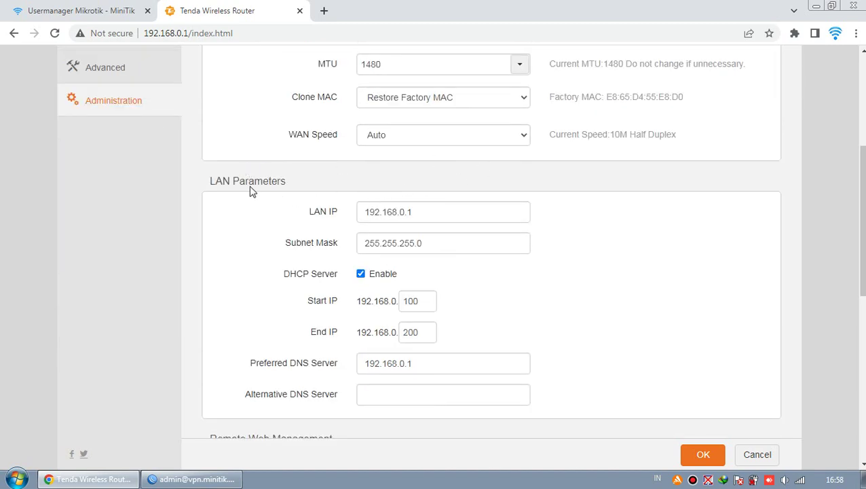
Edit the LAN IP octets from 192.168.0.1 to 193.168.1.1 so DHCP and DNS update.
{"action": "triple_click", "coordinate": [299, 182]}
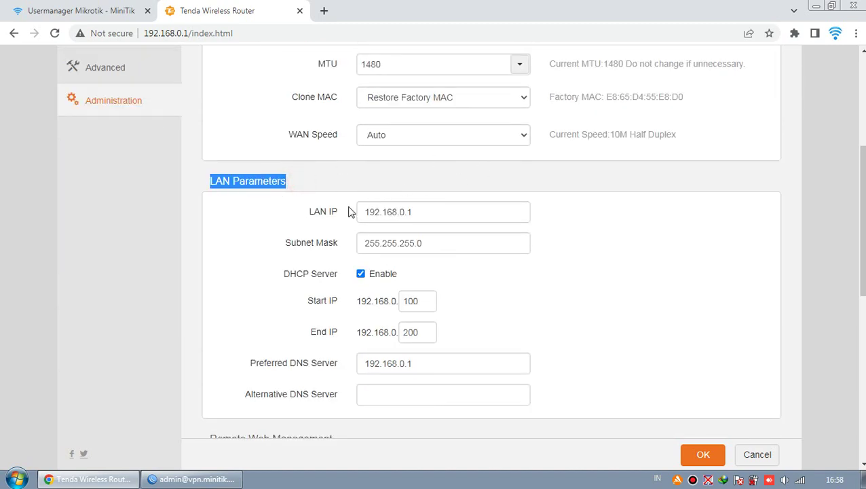
{"action": "left_click", "coordinate": [448, 212]}
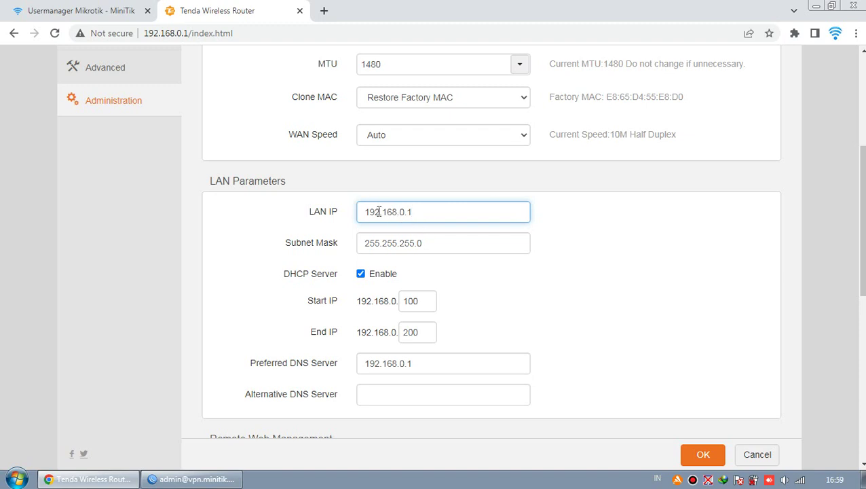
{"action": "left_click_drag", "start_coordinate": [374, 212], "coordinate": [380, 212]}
{"action": "type", "text": "3"}
{"action": "left_click_drag", "start_coordinate": [400, 212], "coordinate": [405, 212]}
{"action": "type", "text": "1"}
{"action": "left_click", "coordinate": [420, 212]}
{"action": "left_click", "coordinate": [375, 212]}
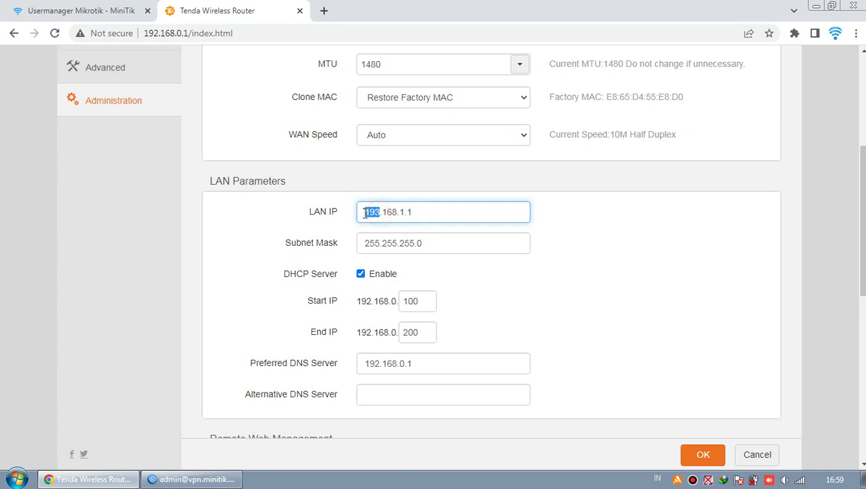
{"action": "left_click_drag", "start_coordinate": [380, 212], "coordinate": [364, 212]}
{"action": "left_click", "coordinate": [426, 212]}
{"action": "left_click", "coordinate": [540, 230]}
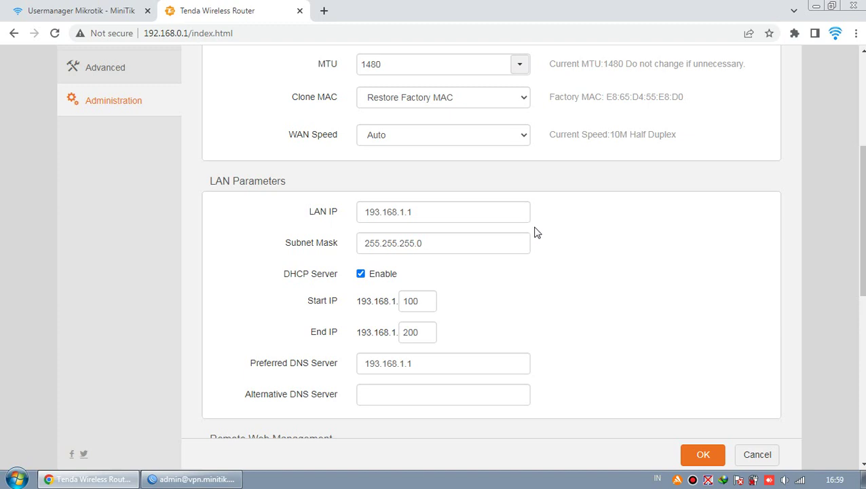
Retype the whole LAN IP as 193.168.1.1 and leave the field.
{"action": "left_click_drag", "start_coordinate": [427, 209], "coordinate": [359, 207]}
{"action": "type", "text": "193.168.1.1"}
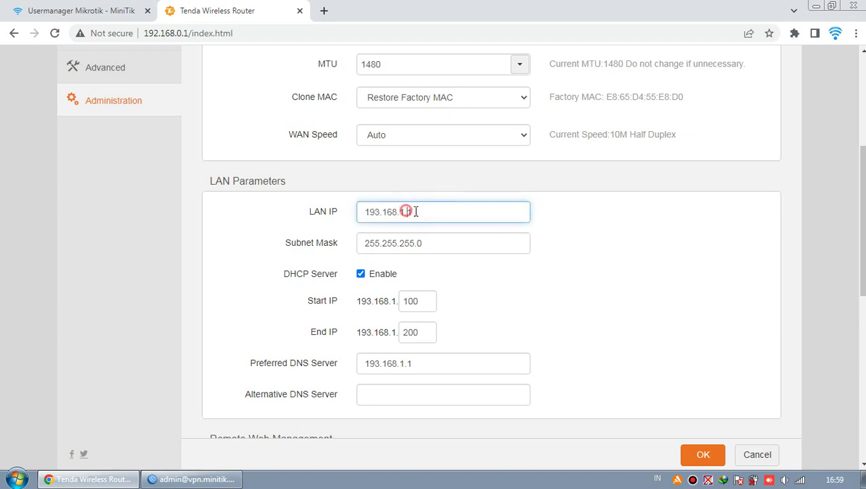
{"action": "left_click", "coordinate": [588, 218]}
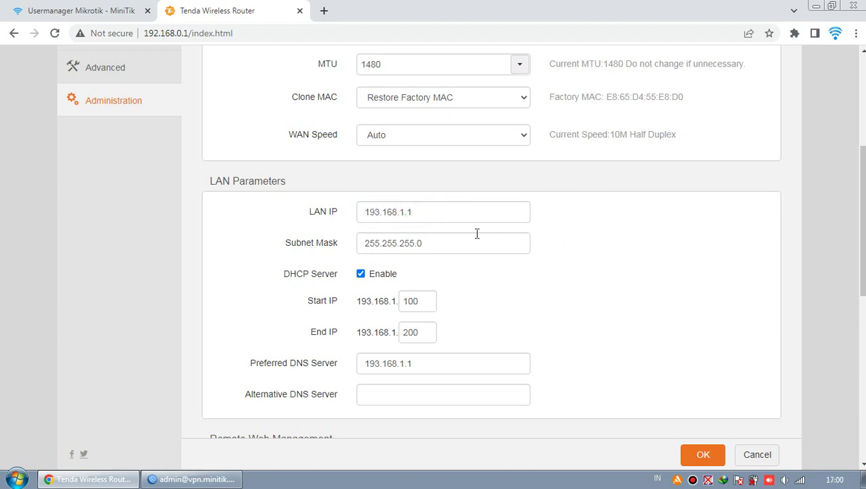
{"action": "double_click", "coordinate": [451, 215]}
{"action": "left_click", "coordinate": [590, 248]}
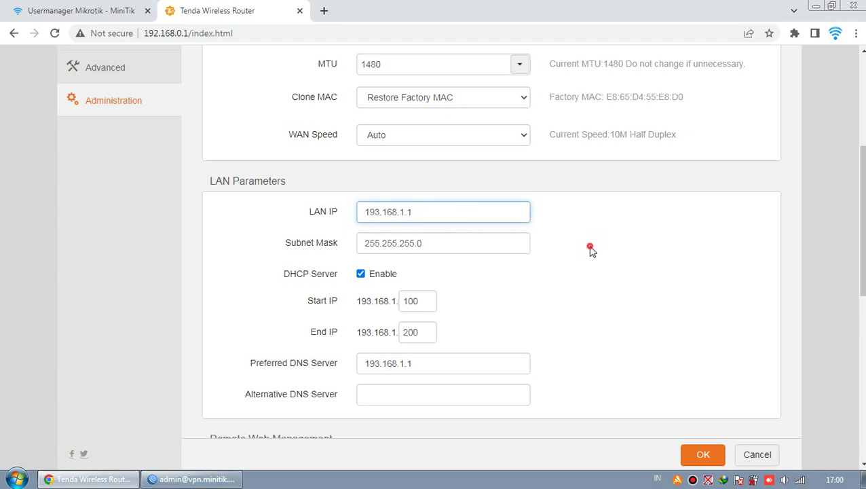
{"action": "left_click_drag", "start_coordinate": [381, 213], "coordinate": [367, 214]}
{"action": "left_click", "coordinate": [424, 216]}
{"action": "left_click", "coordinate": [554, 255]}
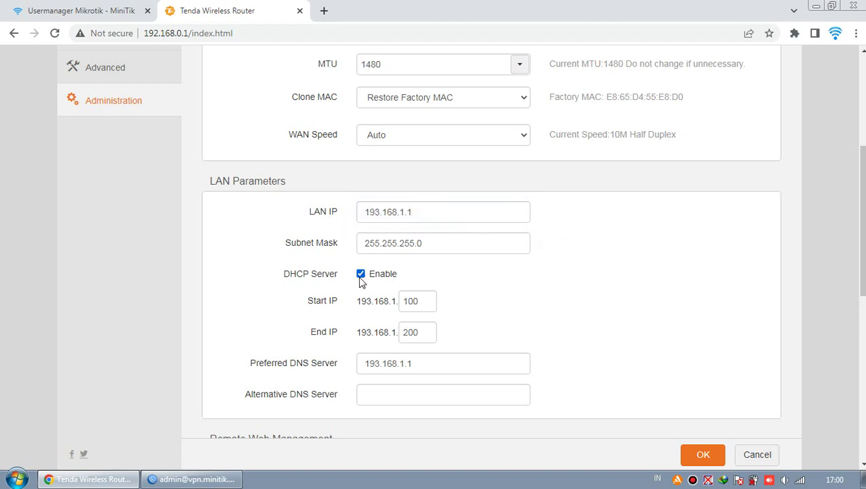
{"action": "scroll", "coordinate": [363, 286], "scroll_direction": "down", "scroll_amount": 1}
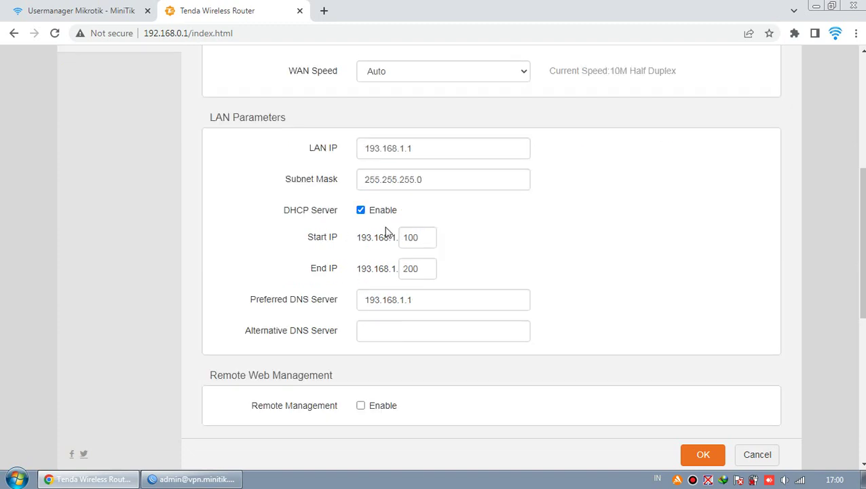
{"action": "scroll", "coordinate": [400, 255], "scroll_direction": "down", "scroll_amount": 1}
{"action": "scroll", "coordinate": [504, 318], "scroll_direction": "down", "scroll_amount": 1}
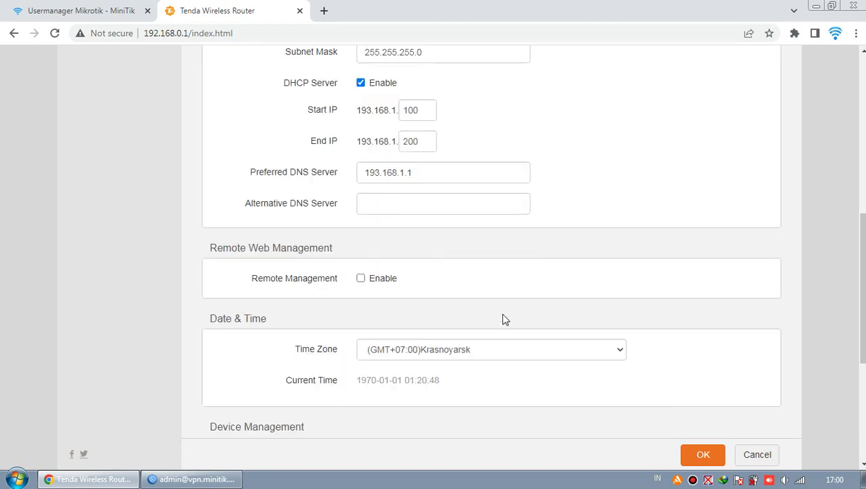
{"action": "scroll", "coordinate": [375, 308], "scroll_direction": "down", "scroll_amount": 1}
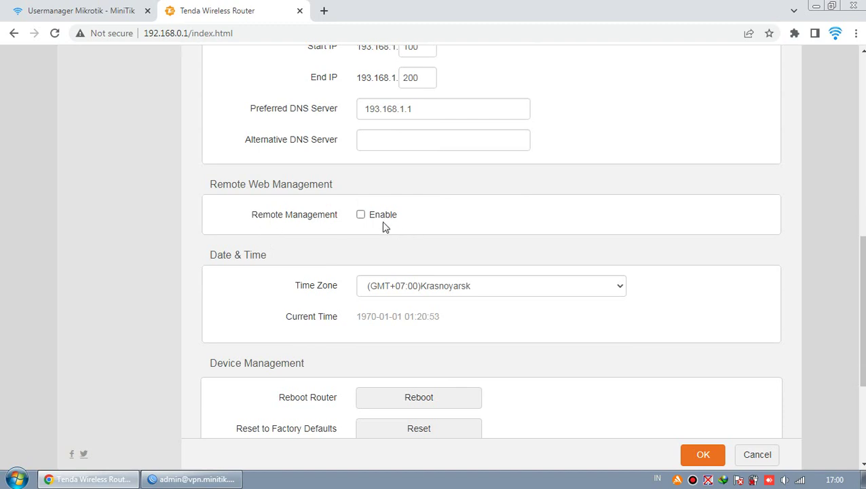
{"action": "scroll", "coordinate": [419, 236], "scroll_direction": "down", "scroll_amount": 2}
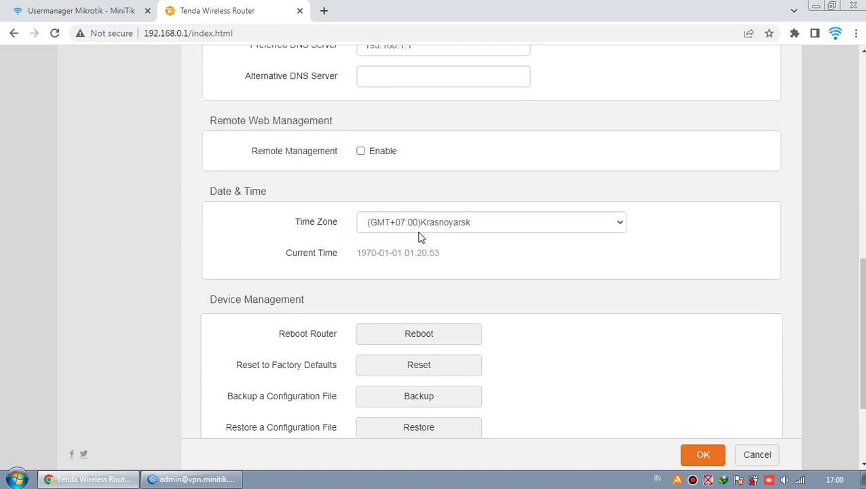
{"action": "scroll", "coordinate": [476, 238], "scroll_direction": "down", "scroll_amount": 1}
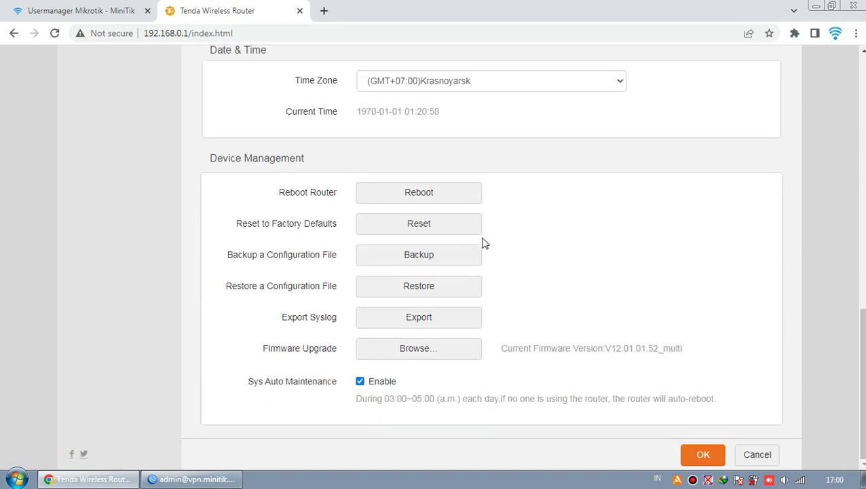
{"action": "scroll", "coordinate": [492, 272], "scroll_direction": "up", "scroll_amount": 1}
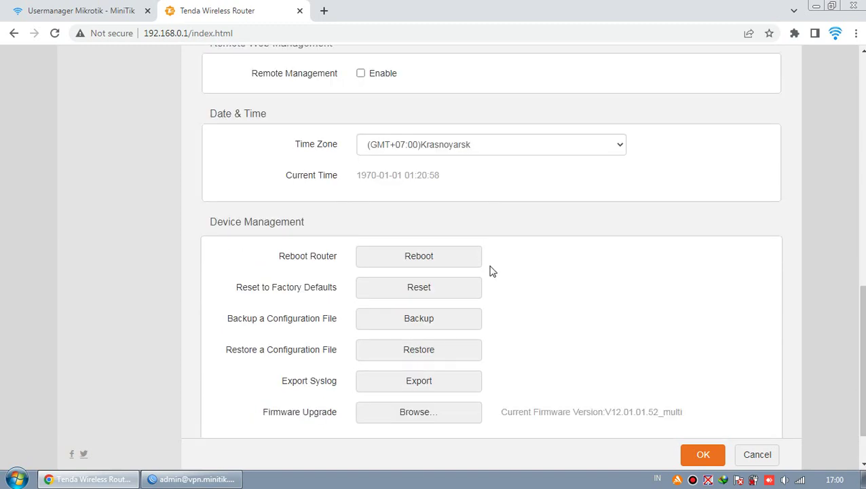
{"action": "scroll", "coordinate": [492, 272], "scroll_direction": "down", "scroll_amount": 1}
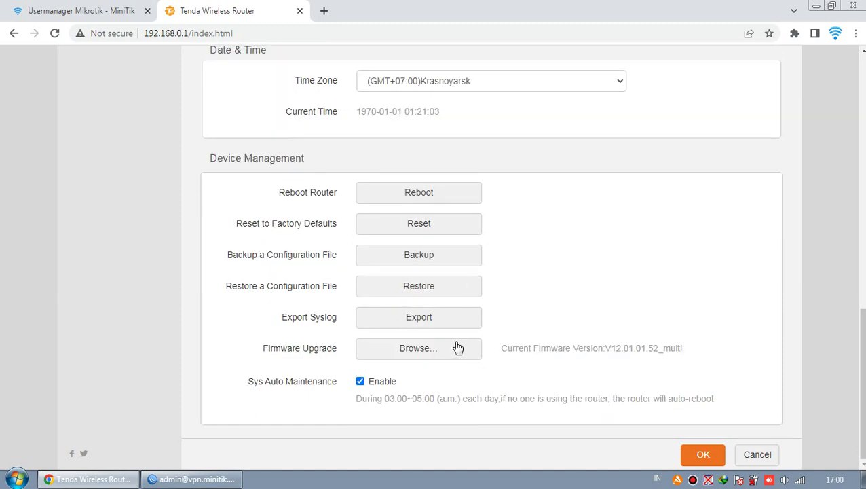
Save the settings, accept the login IP change to 193.168.1.1, and view available Wi-Fi networks.
{"action": "left_click", "coordinate": [703, 456]}
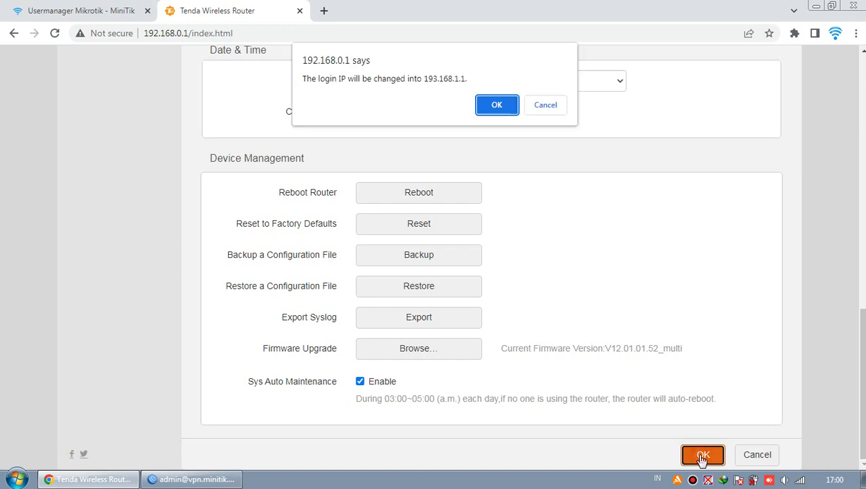
{"action": "left_click", "coordinate": [500, 112]}
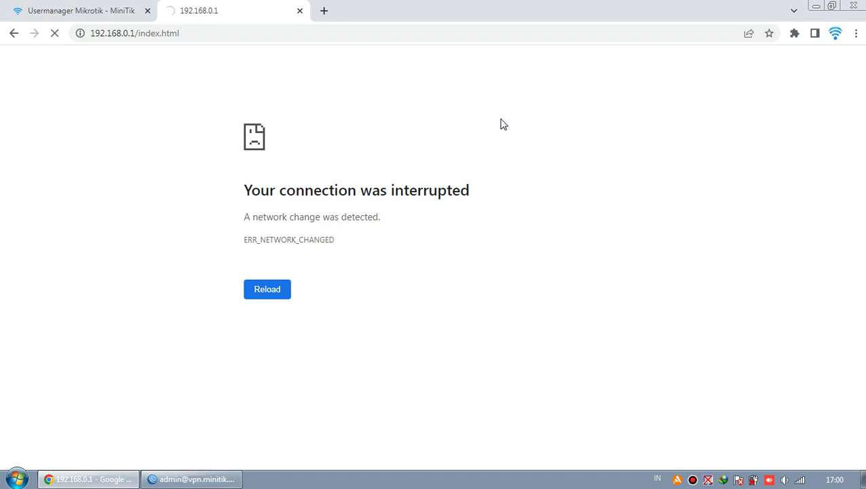
{"action": "left_click", "coordinate": [800, 479]}
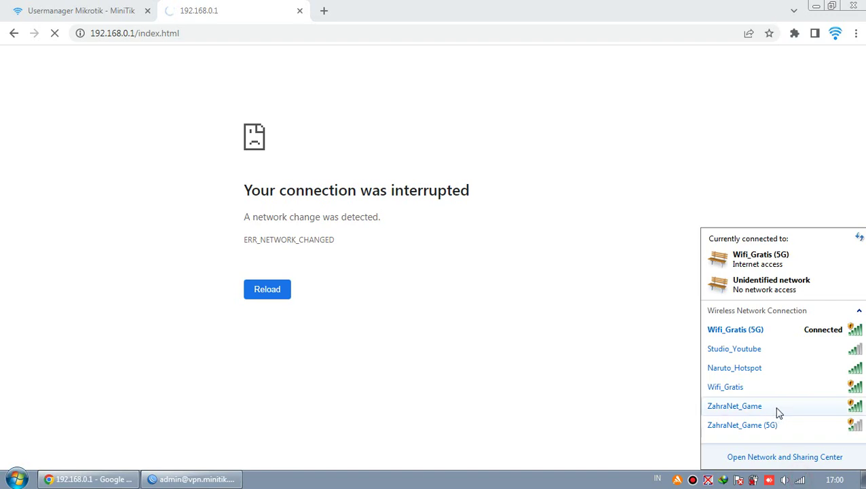
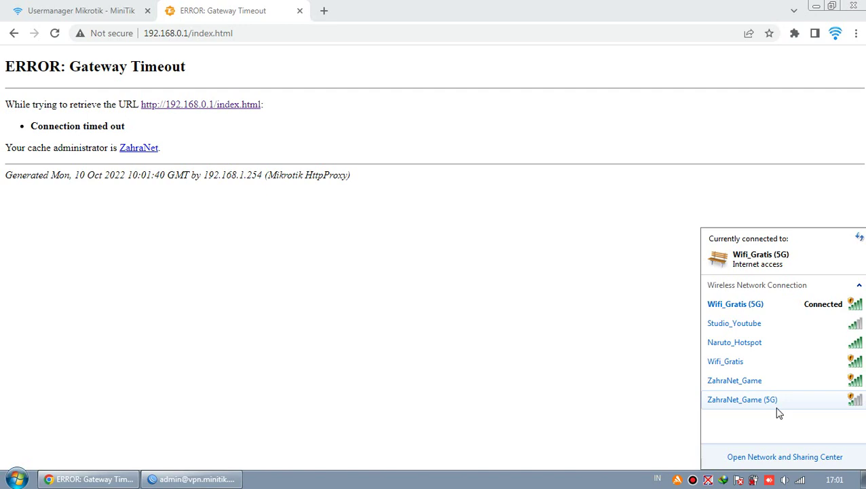
Connect the PC to the Naruto_Hotspot Wi-Fi by entering its security key, then return to the browser.
{"action": "left_click", "coordinate": [858, 239]}
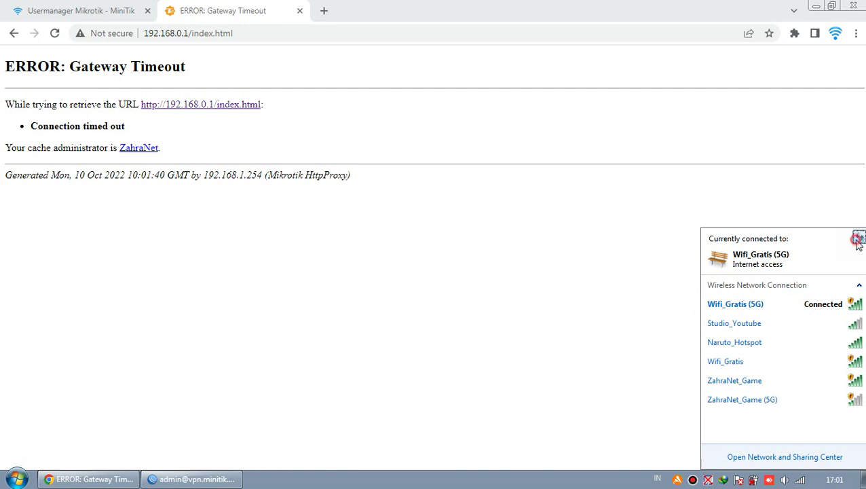
{"action": "left_click", "coordinate": [732, 345]}
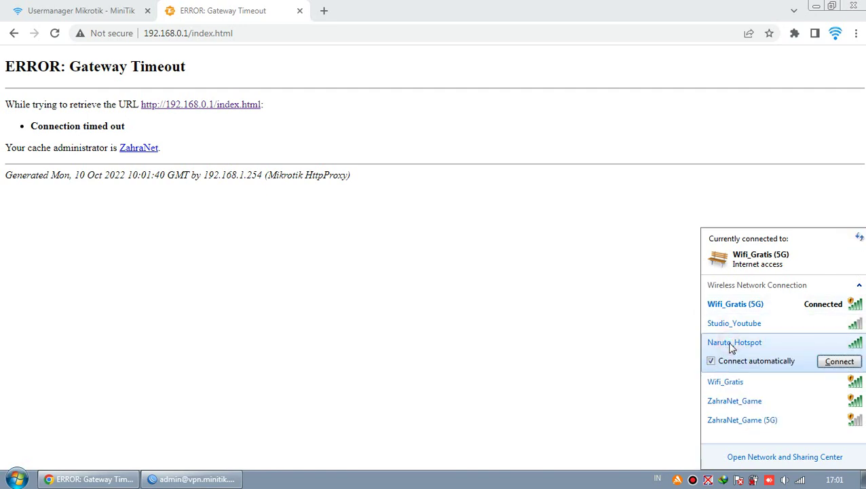
{"action": "left_click", "coordinate": [840, 362]}
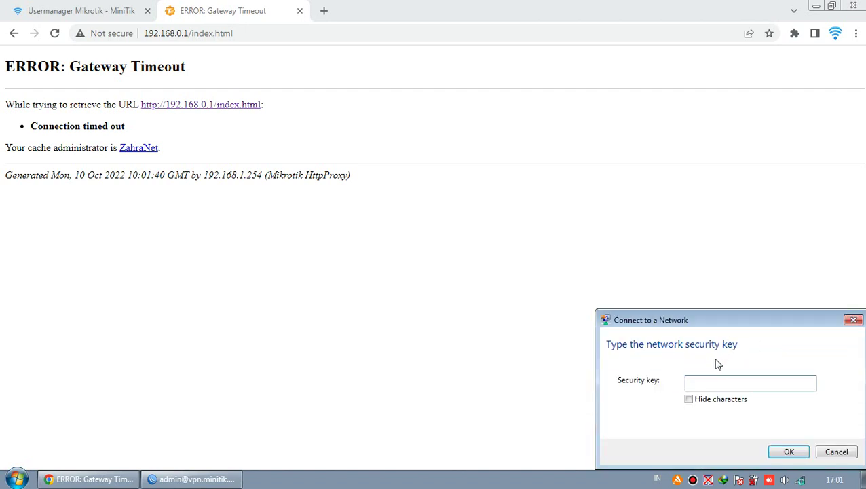
{"action": "left_click", "coordinate": [786, 453]}
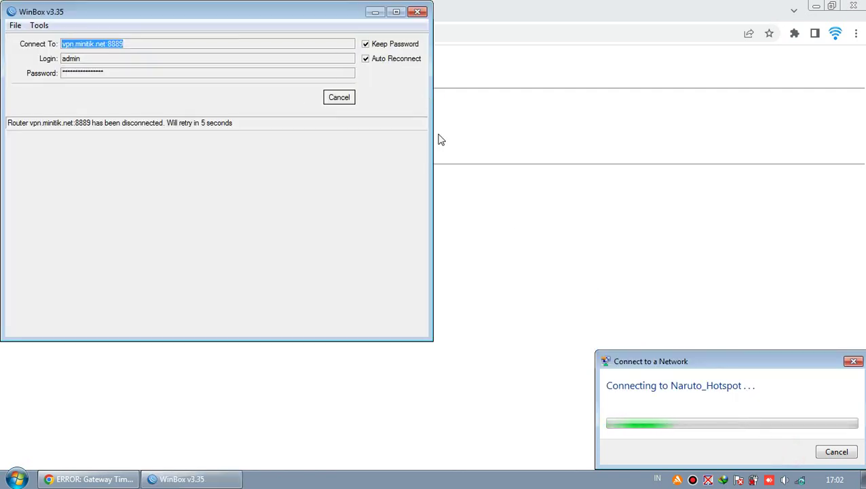
{"action": "left_click", "coordinate": [451, 163]}
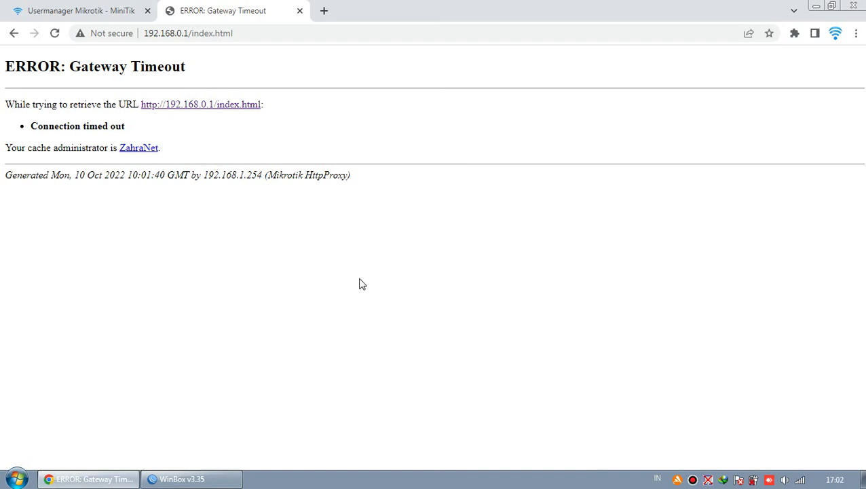
{"action": "left_click", "coordinate": [17, 478]}
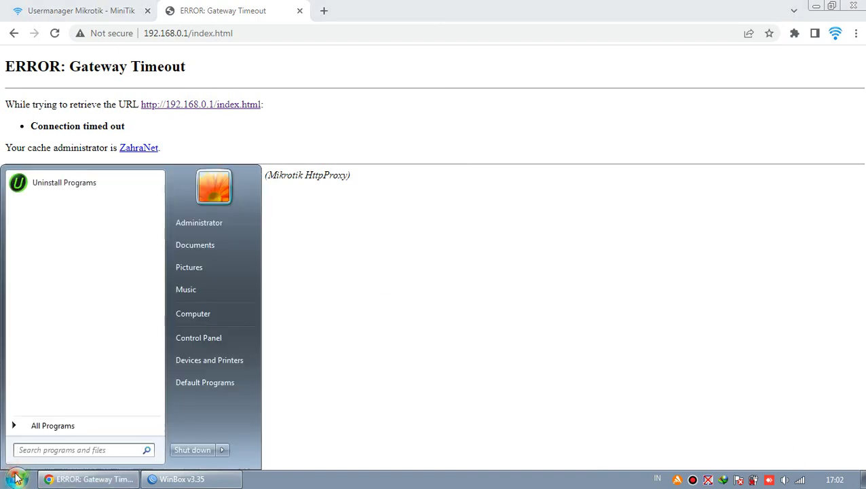
{"action": "type", "text": "ping 8.8.8.8 -t"}
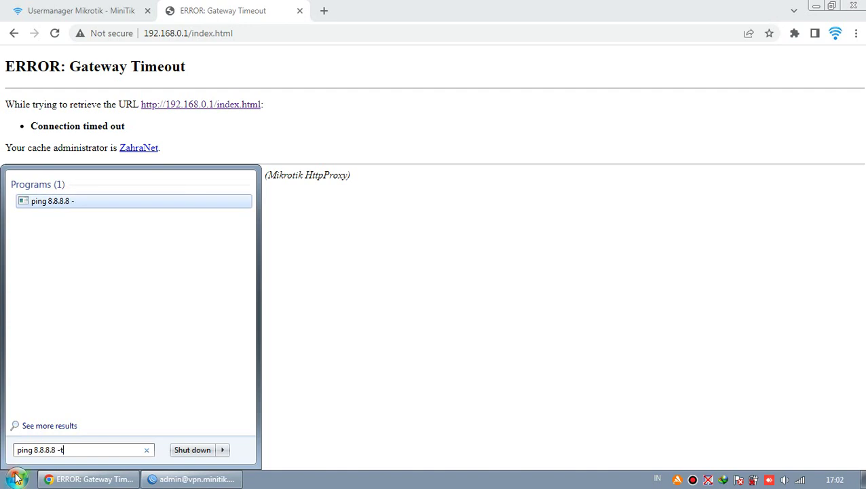
{"action": "key", "text": "Return"}
{"action": "left_click", "coordinate": [17, 478]}
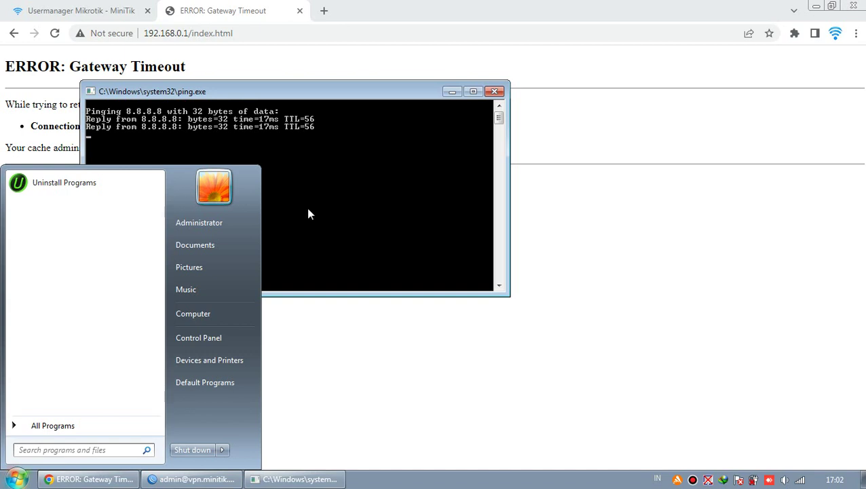
{"action": "left_click", "coordinate": [307, 207]}
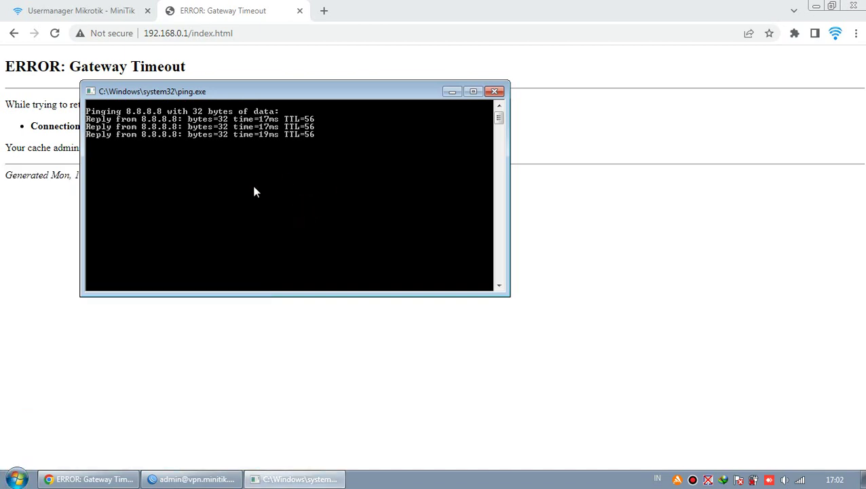
{"action": "left_click", "coordinate": [800, 479]}
{"action": "mouse_move", "coordinate": [809, 309]}
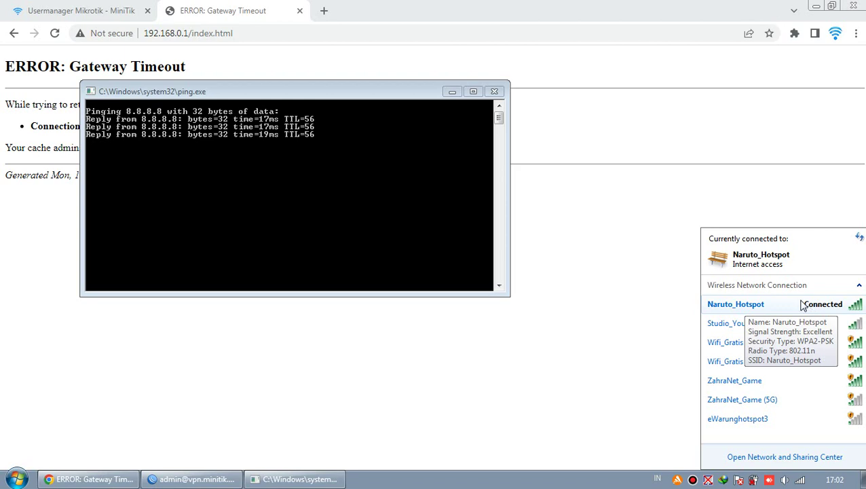
{"action": "left_click", "coordinate": [474, 92]}
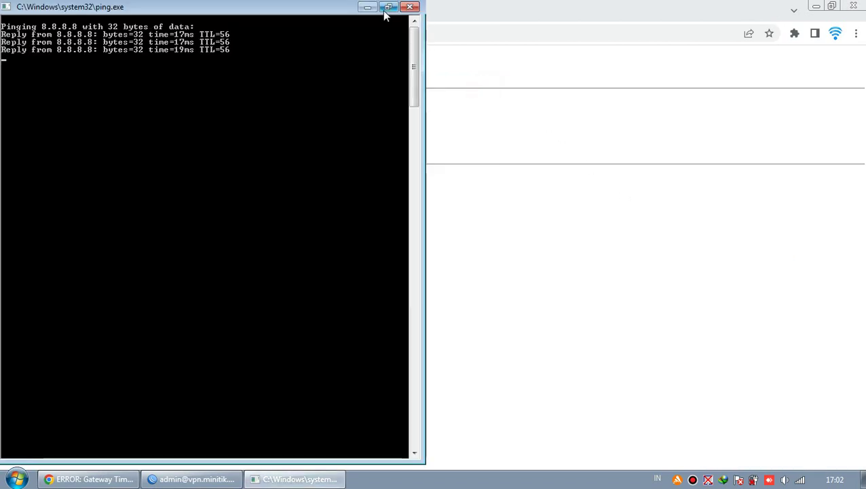
{"action": "right_click", "coordinate": [478, 487]}
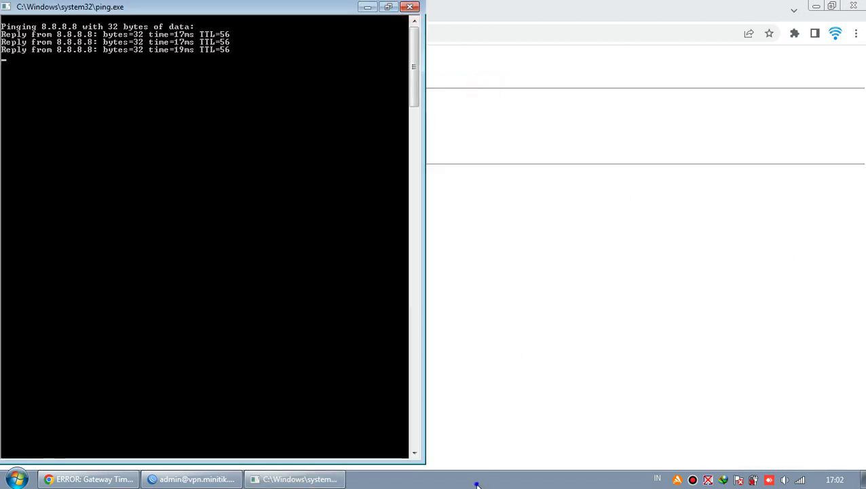
{"action": "left_click", "coordinate": [492, 440]}
{"action": "left_click", "coordinate": [441, 171]}
{"action": "key", "text": "Delete"}
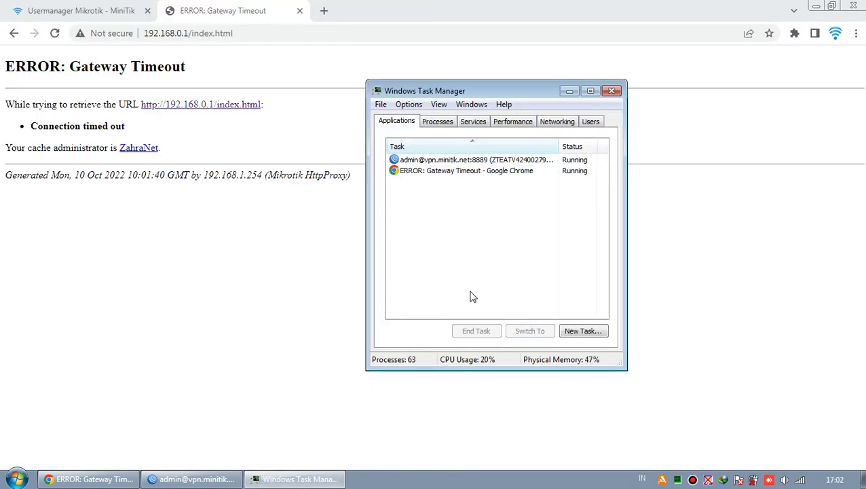
Close Task Manager and log in to the Tenda router page at 193.168.1.1.
{"action": "left_click", "coordinate": [612, 91]}
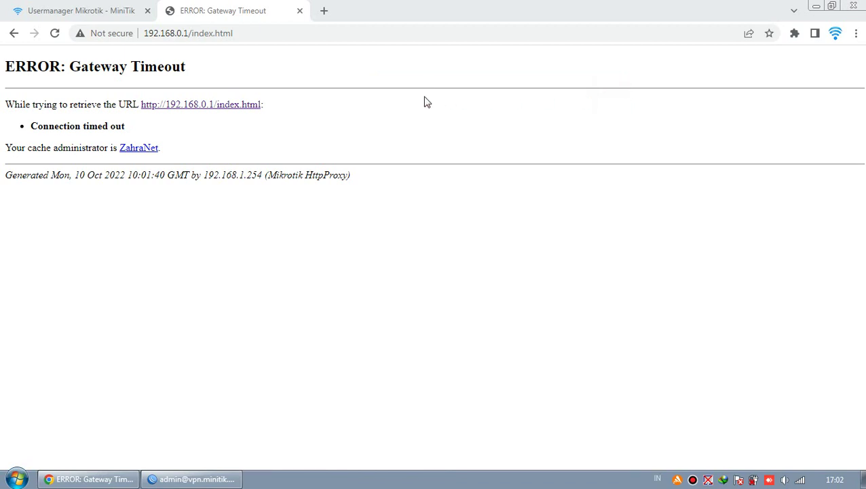
{"action": "left_click", "coordinate": [157, 37]}
{"action": "left_click_drag", "start_coordinate": [157, 37], "coordinate": [263, 33]}
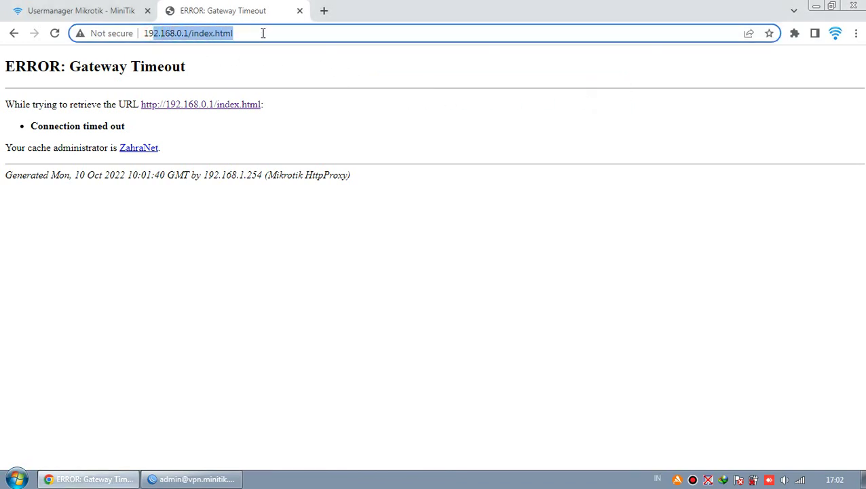
{"action": "type", "text": "3"}
{"action": "type", "text": ".168.1.1"}
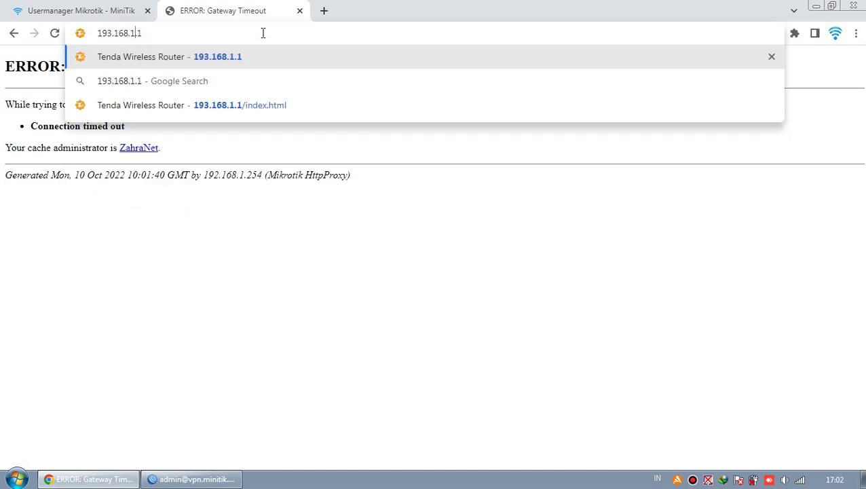
{"action": "key", "text": "Return"}
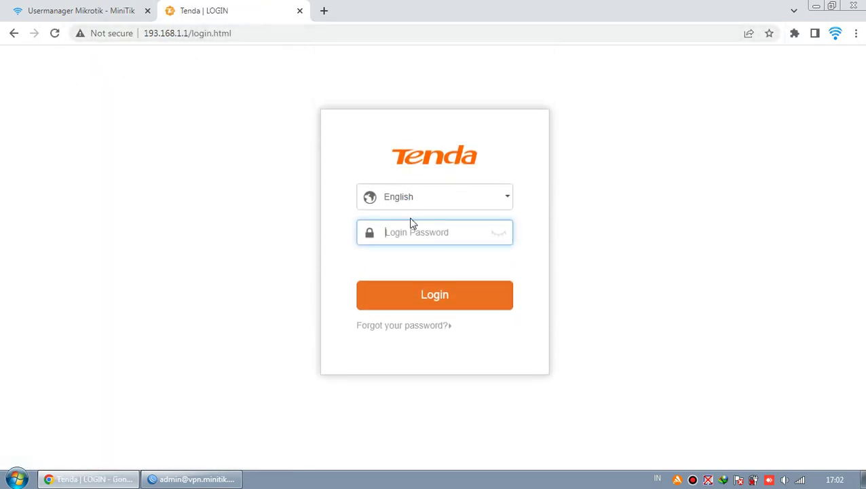
{"action": "key", "text": "Return"}
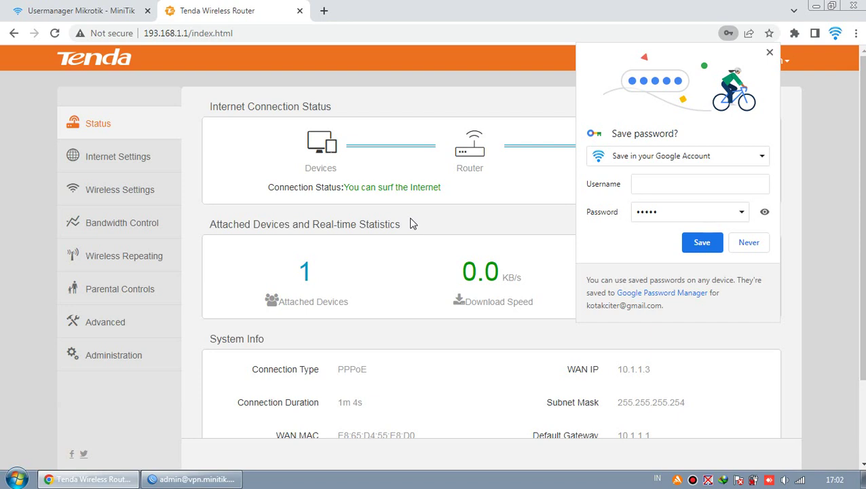
{"action": "left_click", "coordinate": [770, 54]}
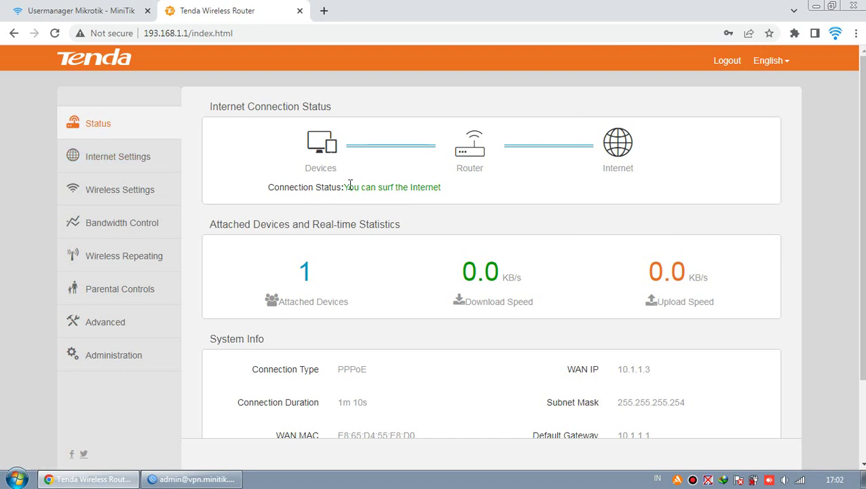
Check the router Status page's connection status and PPPoE connection type.
{"action": "mouse_move", "coordinate": [348, 184]}
{"action": "left_mouse_down"}
{"action": "mouse_move", "coordinate": [448, 189]}
{"action": "mouse_move", "coordinate": [350, 184]}
{"action": "left_mouse_up"}
{"action": "left_click", "coordinate": [396, 187]}
{"action": "left_click_drag", "start_coordinate": [346, 370], "coordinate": [368, 370]}
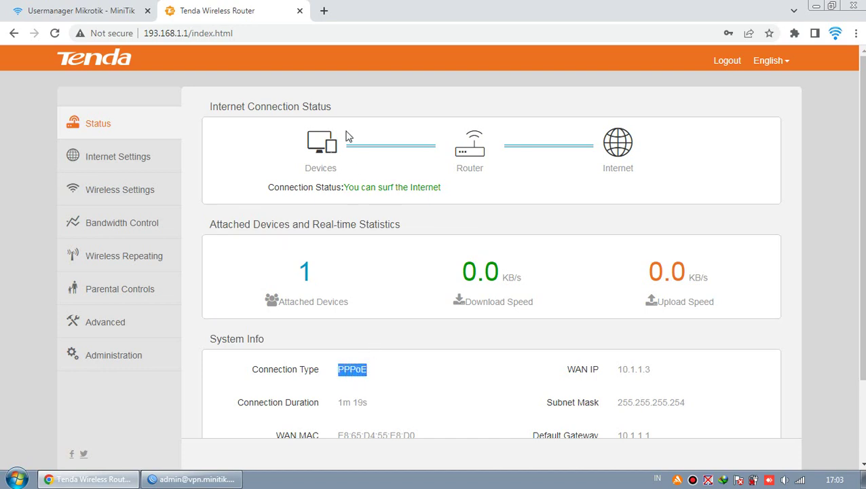
{"action": "left_click", "coordinate": [179, 435]}
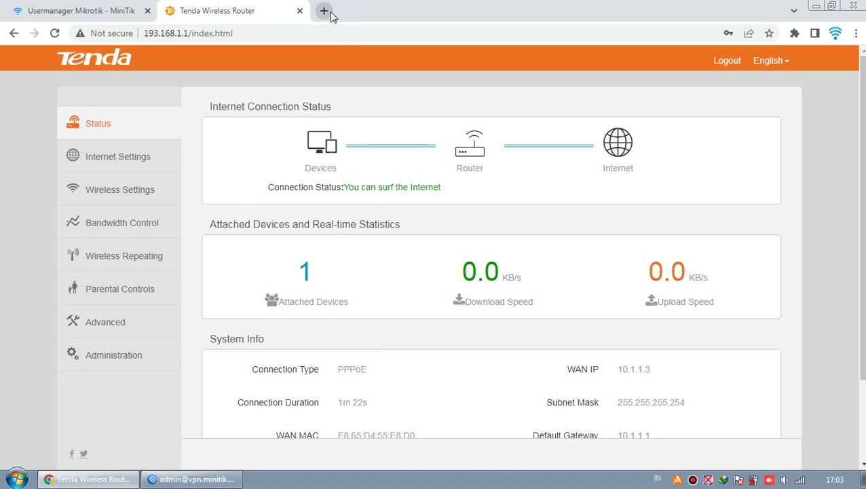
Run a test web search for 'tes' in a new tab, then close that tab.
{"action": "left_click", "coordinate": [324, 11]}
{"action": "type", "text": "tes"}
{"action": "key", "text": "BackSpace"}
{"action": "key", "text": "Return"}
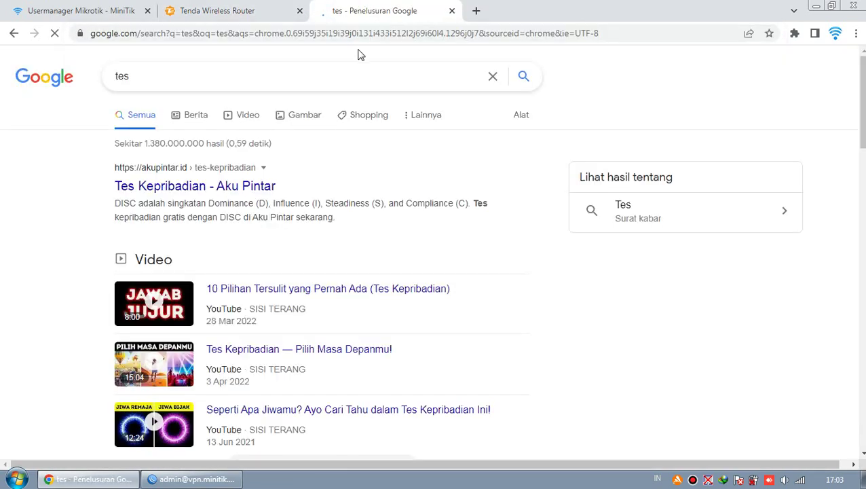
{"action": "left_click", "coordinate": [452, 12]}
In WinBox PPP, confirm naruto's active session at 10.1.1.3 and glance at the Secrets list.
{"action": "left_click", "coordinate": [194, 479]}
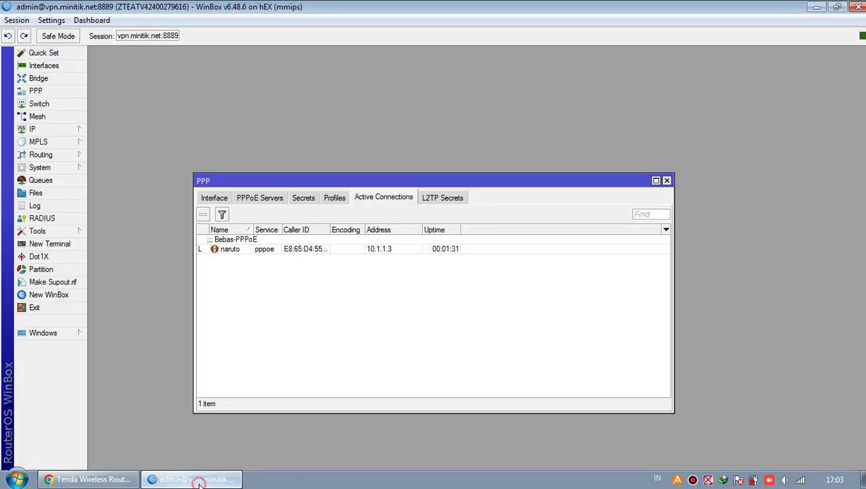
{"action": "left_click", "coordinate": [258, 252]}
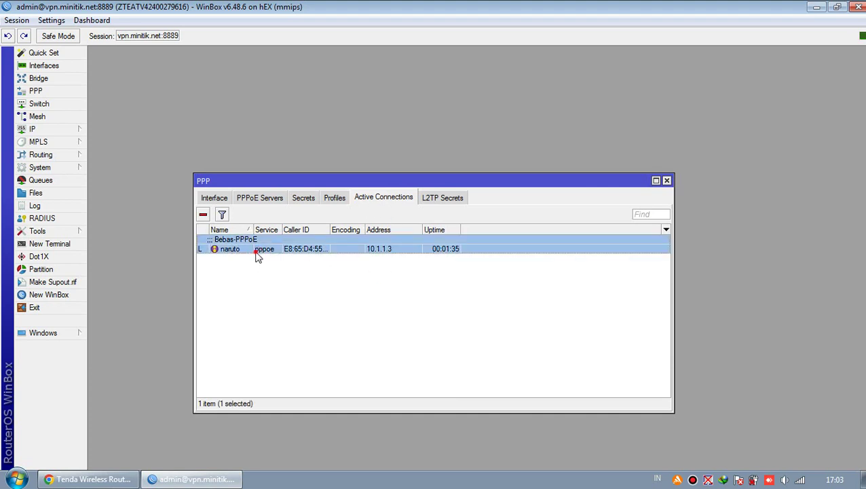
{"action": "left_click", "coordinate": [308, 199]}
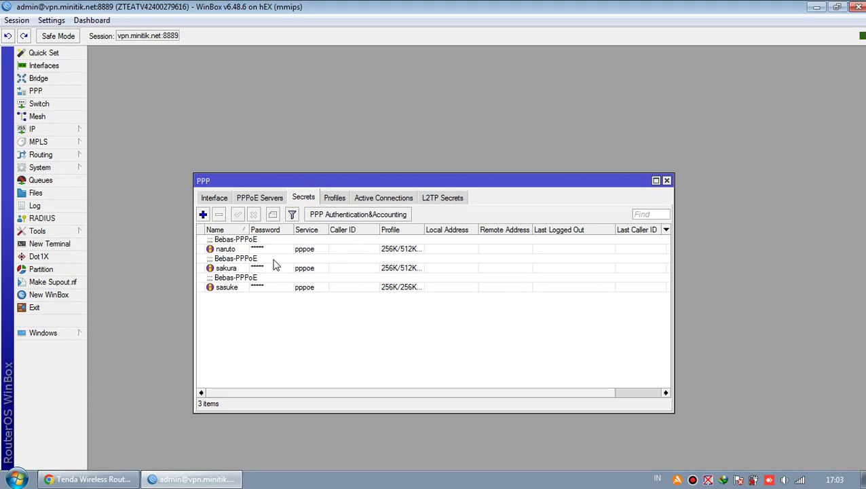
{"action": "left_click", "coordinate": [364, 199]}
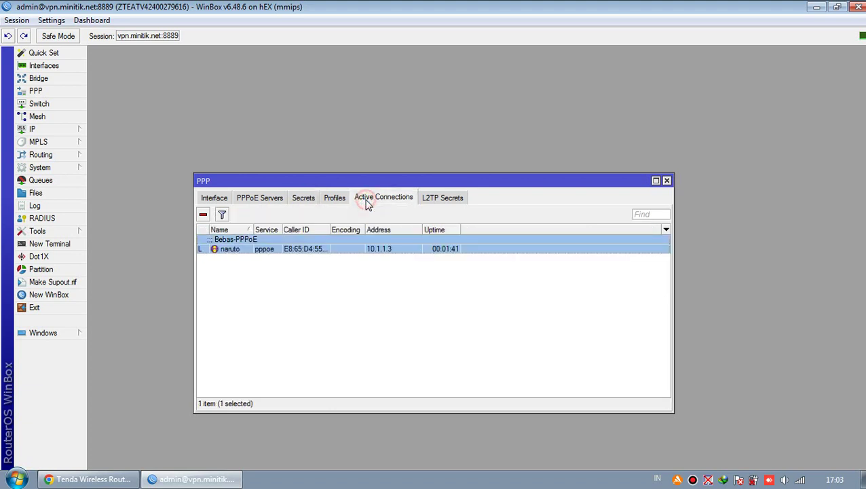
{"action": "left_click", "coordinate": [357, 286]}
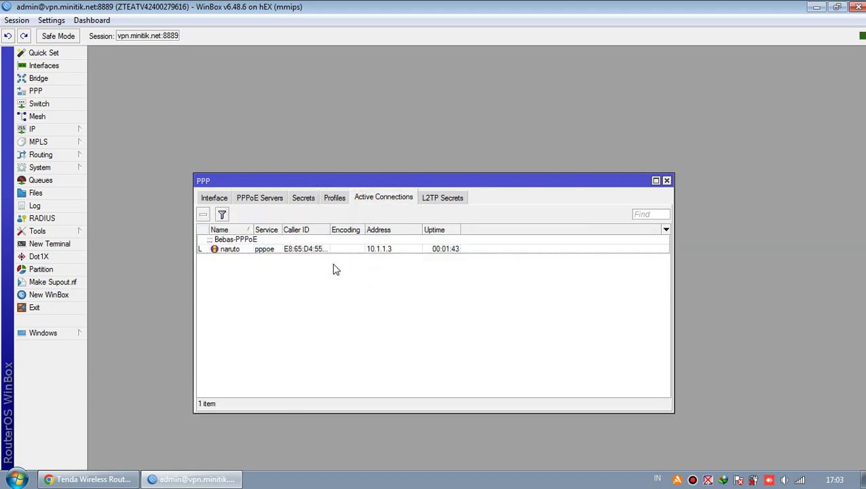
{"action": "left_click", "coordinate": [92, 479]}
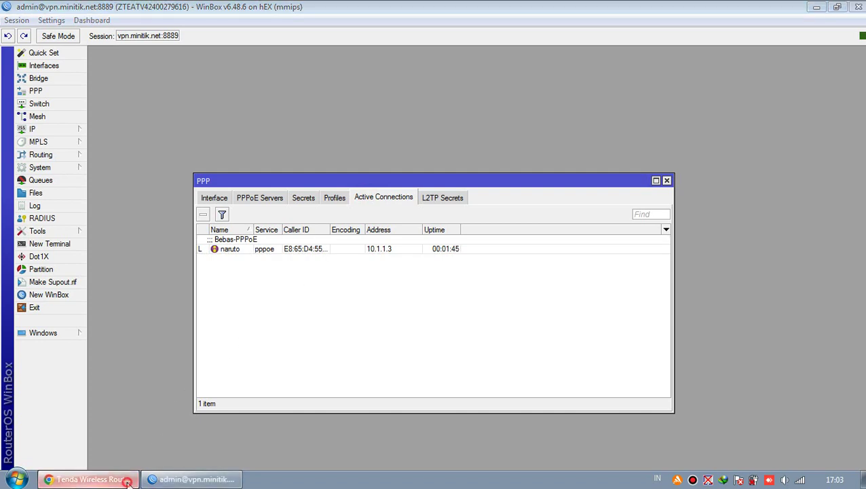
Reload MiniTik's PPPoE list and confirm naruto reads Online at 10.1.1.3.
{"action": "left_click", "coordinate": [135, 8]}
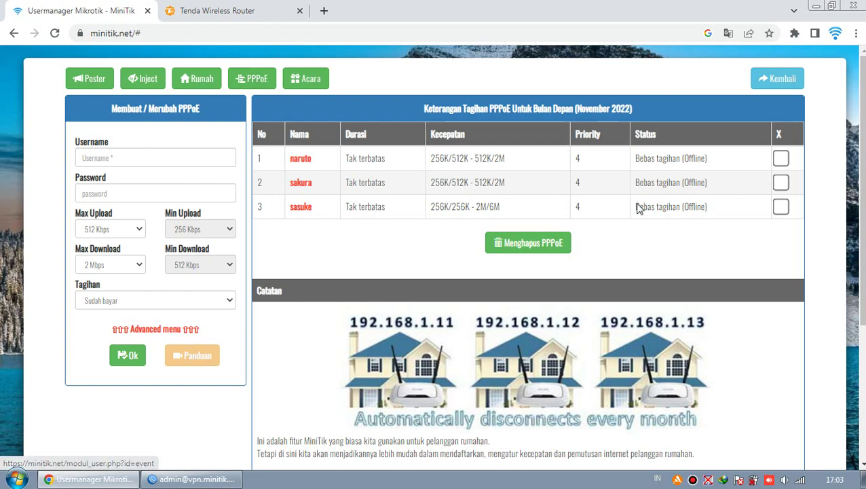
{"action": "left_click", "coordinate": [258, 78]}
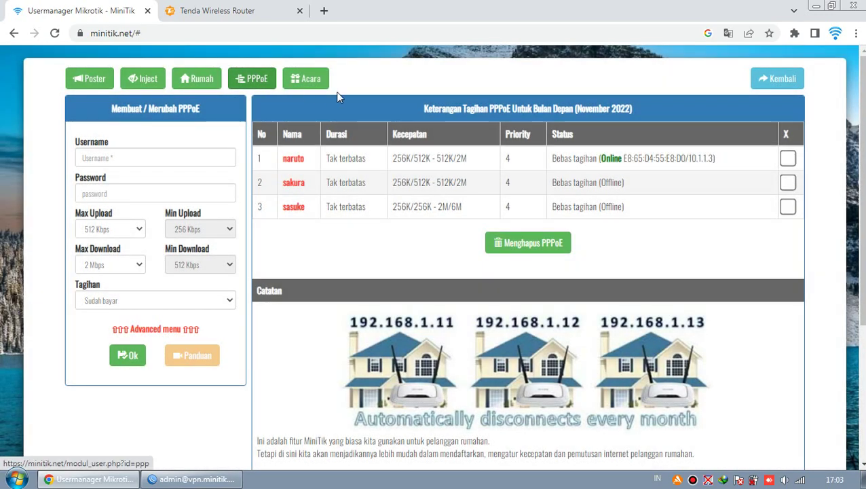
{"action": "left_click_drag", "start_coordinate": [622, 158], "coordinate": [602, 158]}
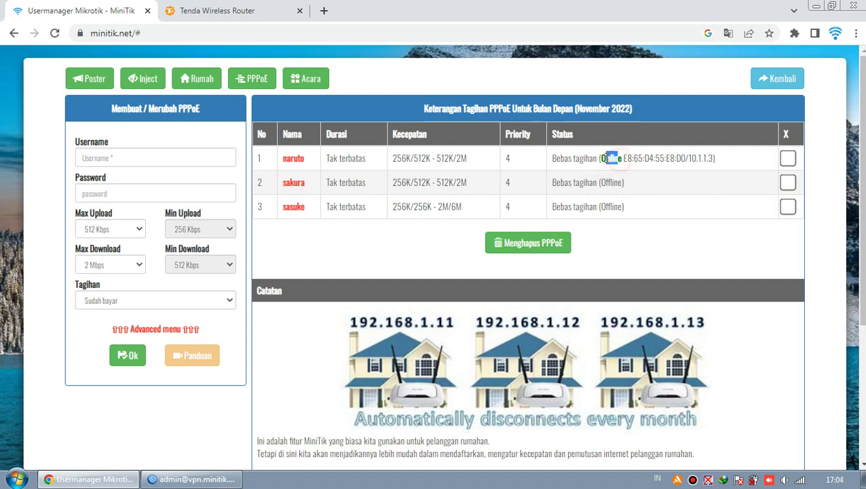
{"action": "left_click", "coordinate": [629, 162]}
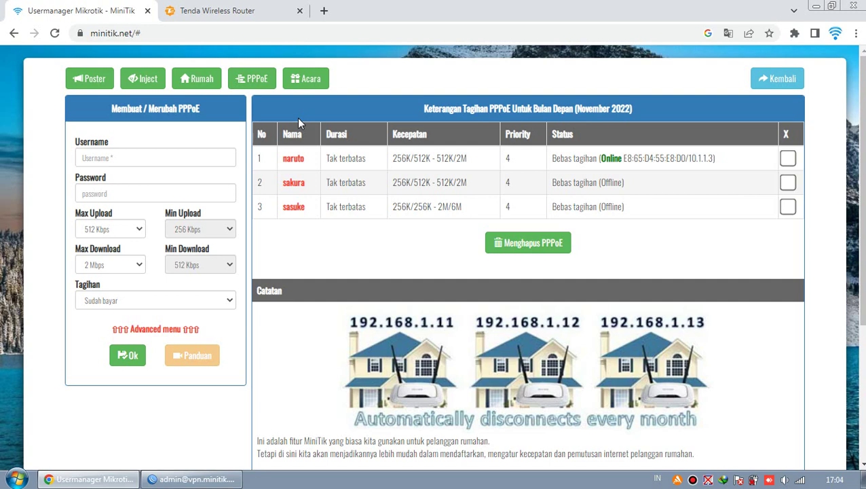
With the Wi-Fi list open, minimize WinBox and reload the PPPoE user list twice.
{"action": "left_click", "coordinate": [801, 480]}
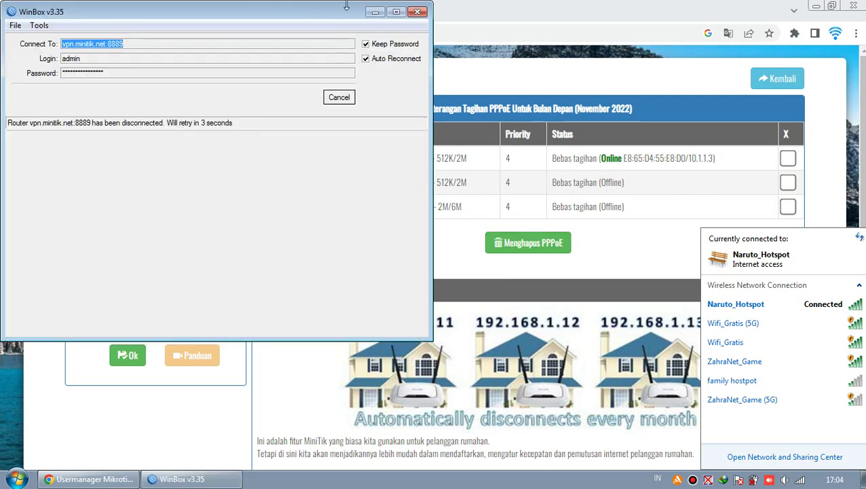
{"action": "left_click", "coordinate": [376, 13]}
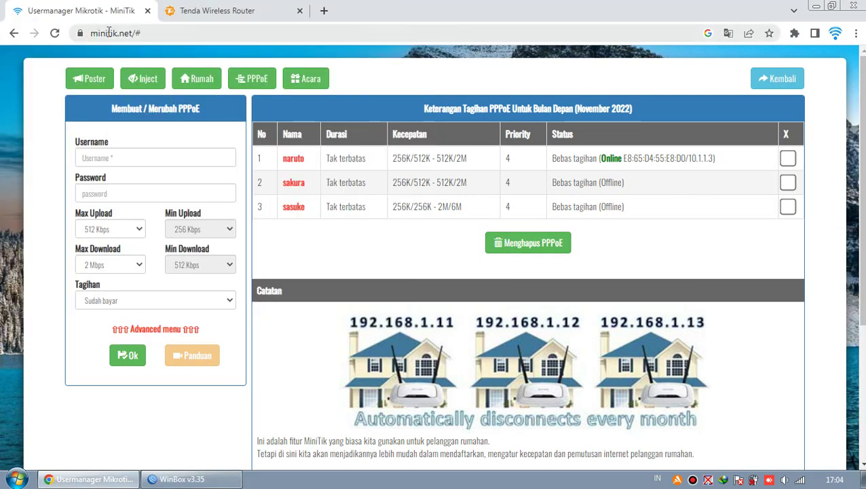
{"action": "left_click", "coordinate": [273, 76]}
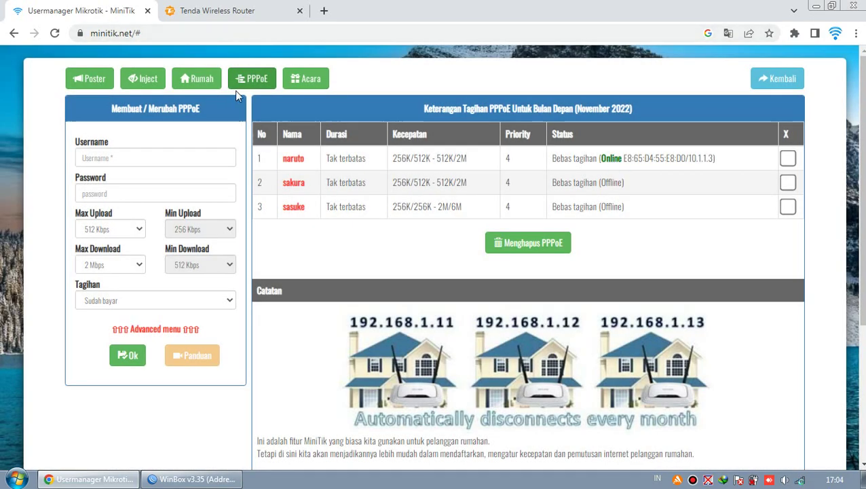
{"action": "left_click", "coordinate": [243, 79]}
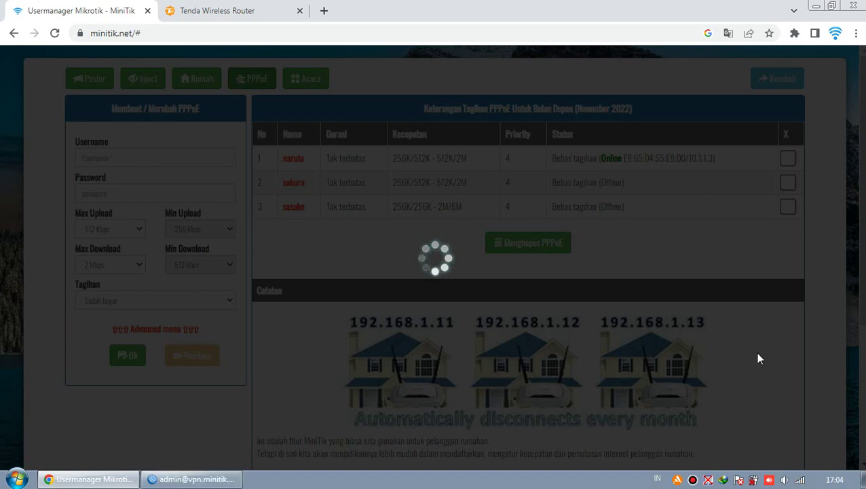
Check the Wifi_Gratis (5G) entry, then reload the PPPoE list showing naruto Offline.
{"action": "left_click", "coordinate": [801, 480]}
{"action": "left_click", "coordinate": [762, 305]}
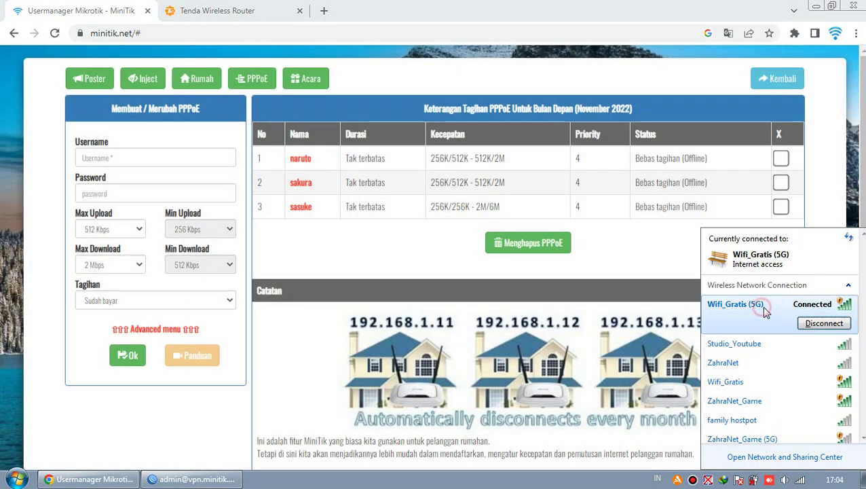
{"action": "left_click", "coordinate": [762, 311]}
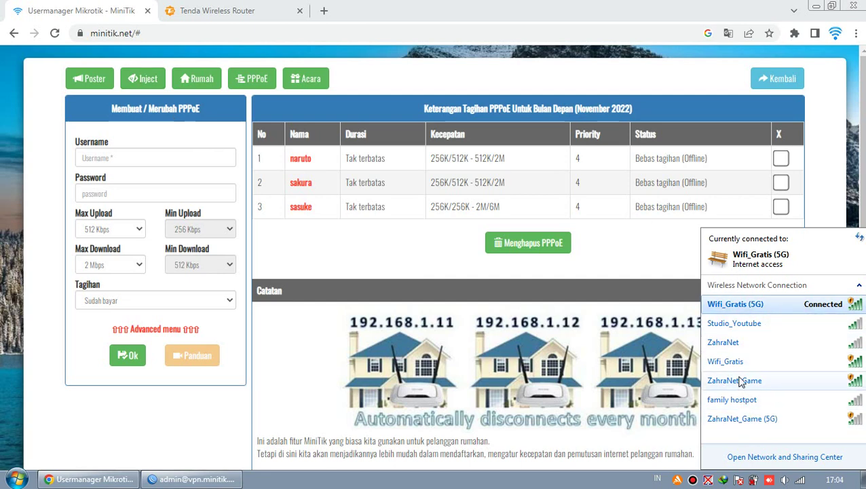
{"action": "left_click", "coordinate": [68, 7]}
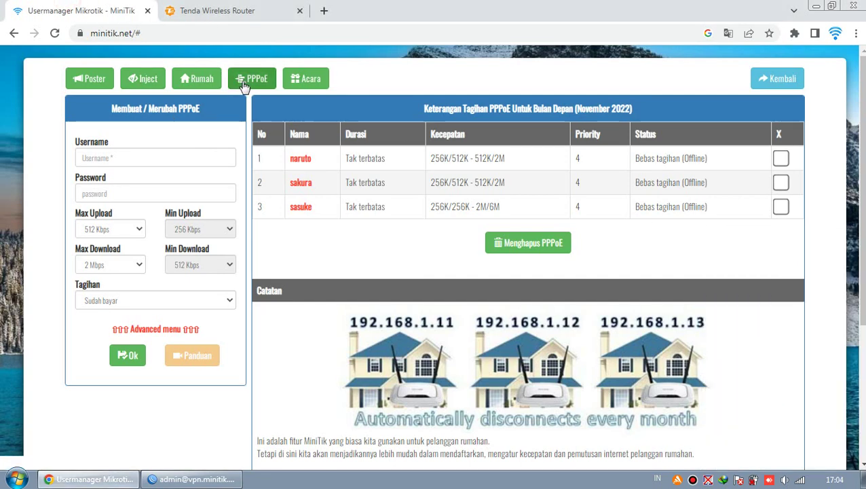
{"action": "left_click", "coordinate": [252, 78]}
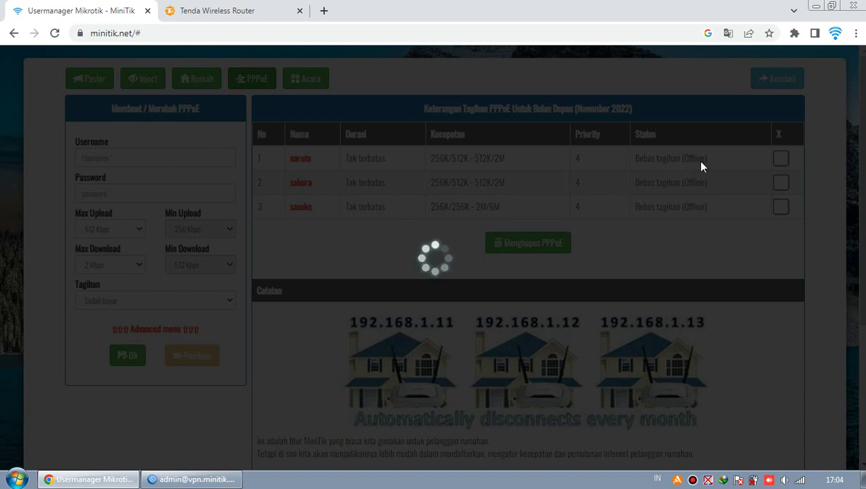